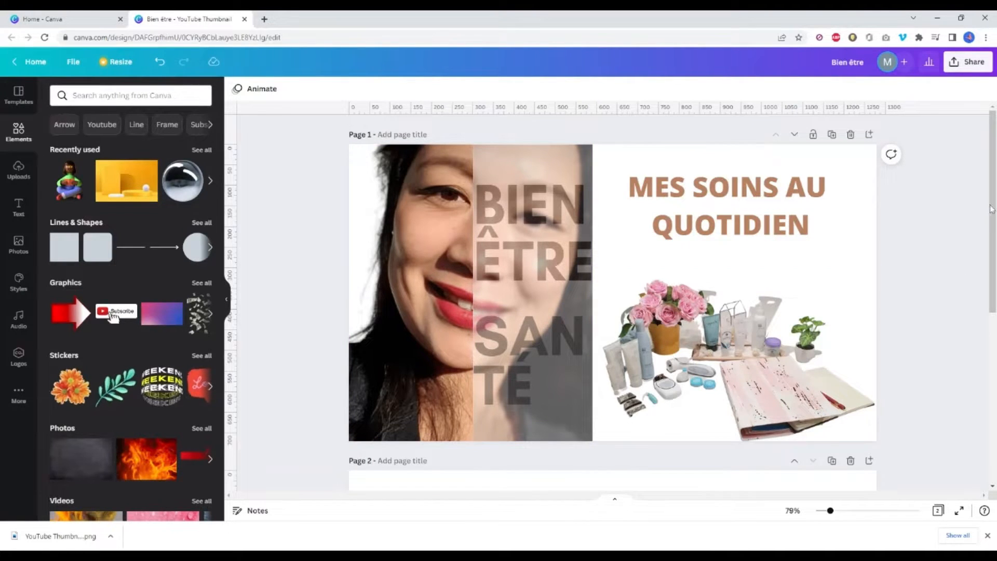
# - Place the uploaded portrait photo of the dark-haired woman on the blank page 2
pyautogui.scroll(-1, 935, 223)
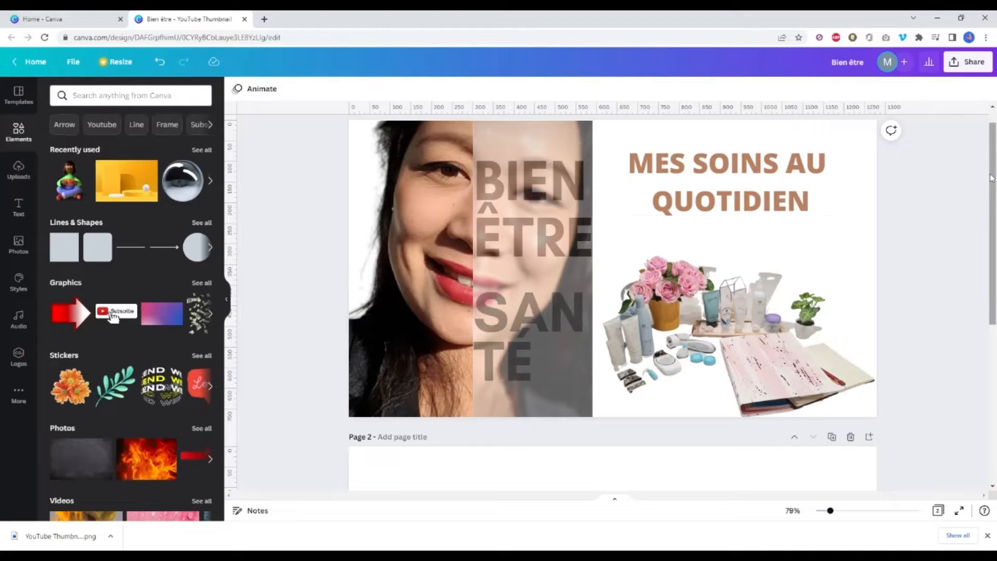
pyautogui.moveTo(992, 179); pyautogui.dragTo(980, 337)
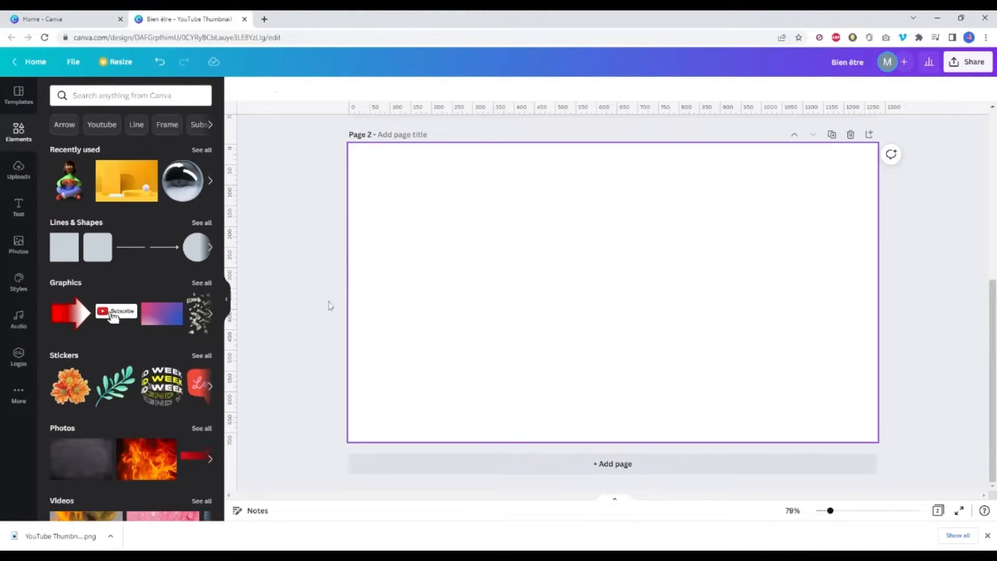
pyautogui.click(18, 244)
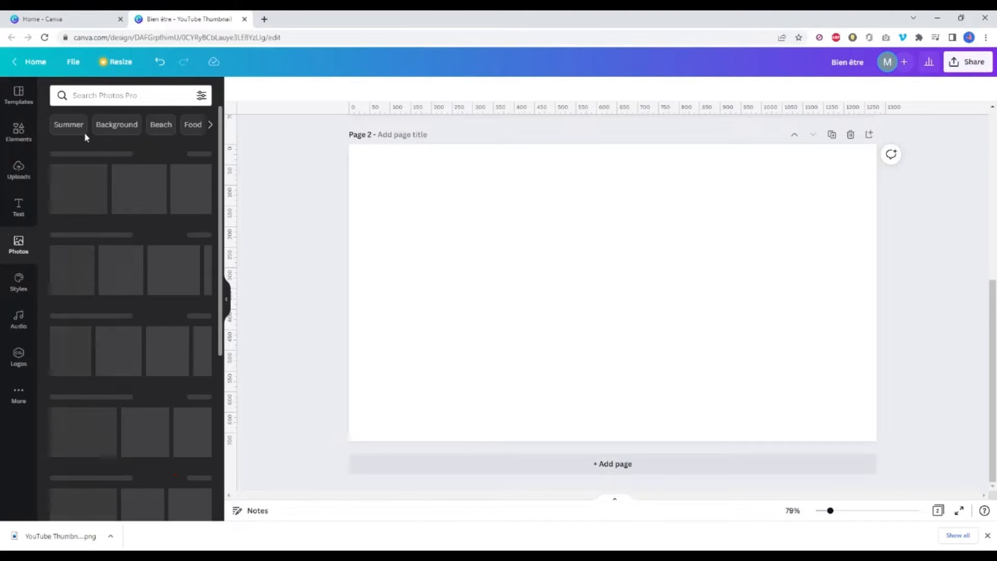
pyautogui.click(19, 171)
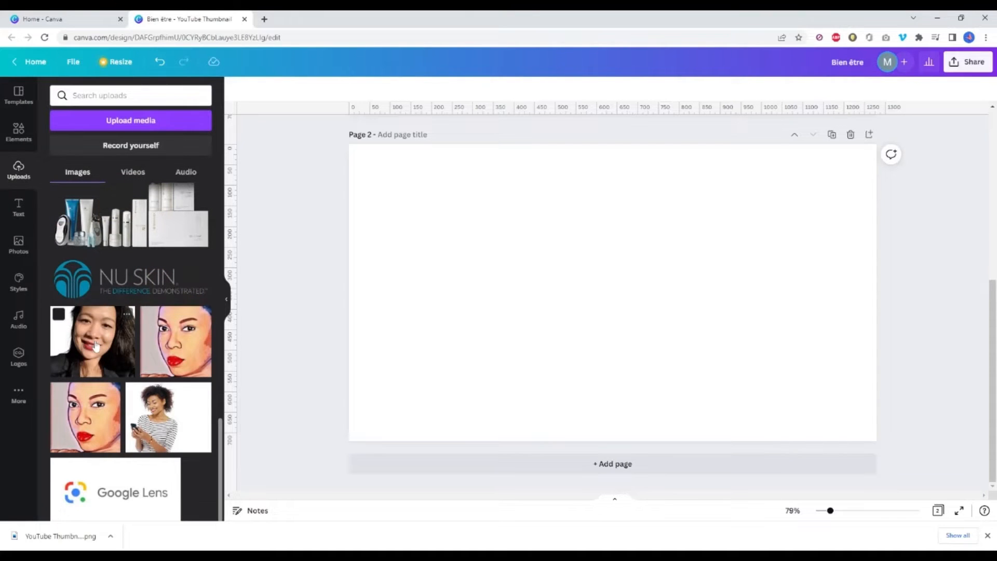
pyautogui.moveTo(282, 256); pyautogui.dragTo(508, 267)
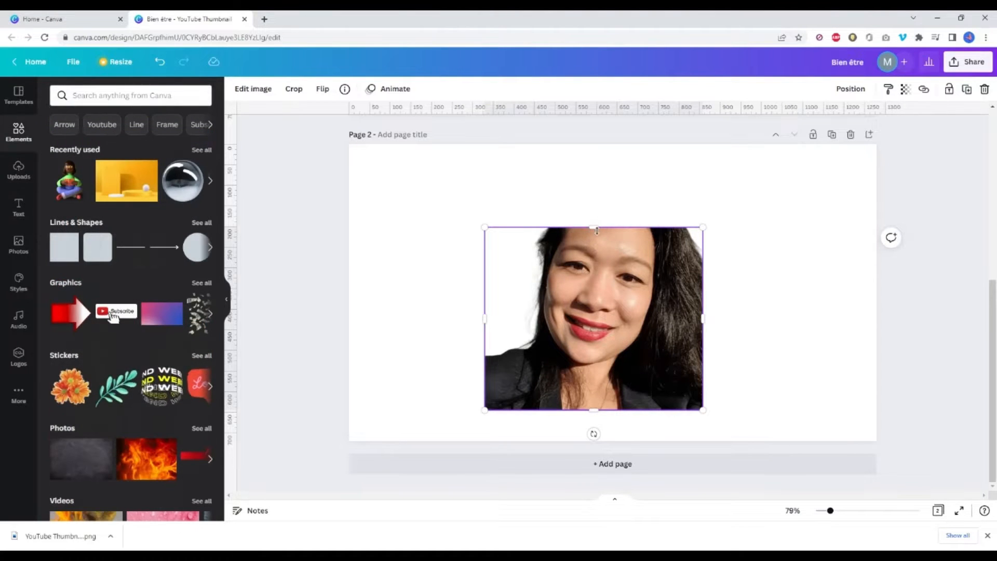
# - Stretch the portrait to slightly more than the page height and align it with the page's left edge
pyautogui.moveTo(594, 227); pyautogui.dragTo(597, 133)
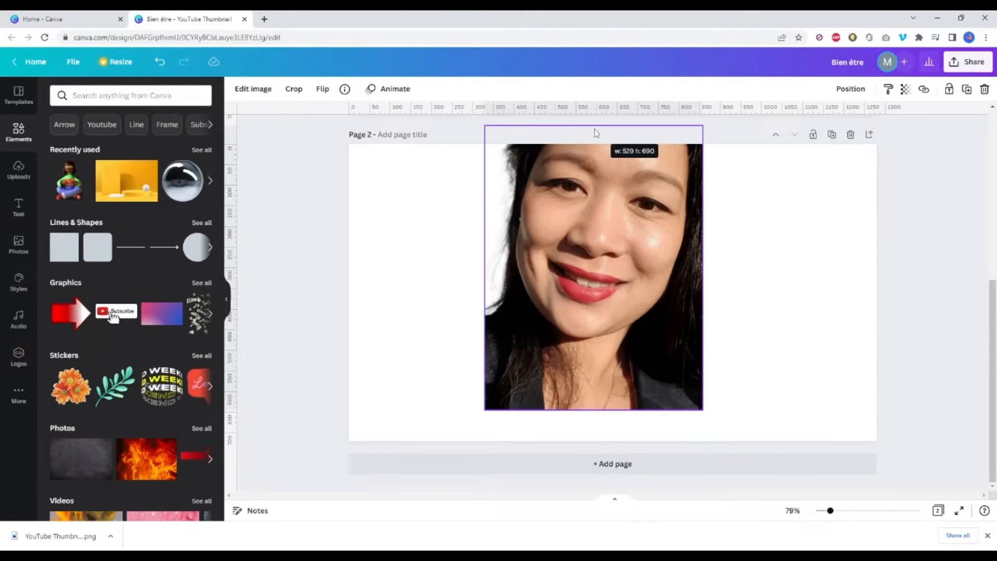
pyautogui.moveTo(593, 213); pyautogui.dragTo(595, 258)
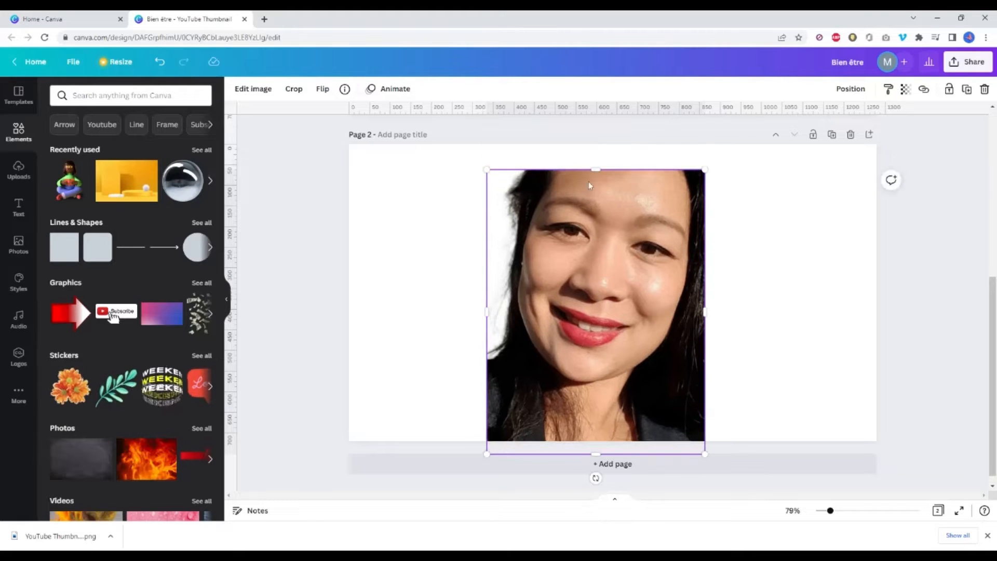
pyautogui.moveTo(593, 165)
pyautogui.mouseDown()
pyautogui.moveTo(595, 141)
pyautogui.moveTo(587, 155)
pyautogui.mouseUp()
pyautogui.moveTo(561, 235); pyautogui.dragTo(428, 236)
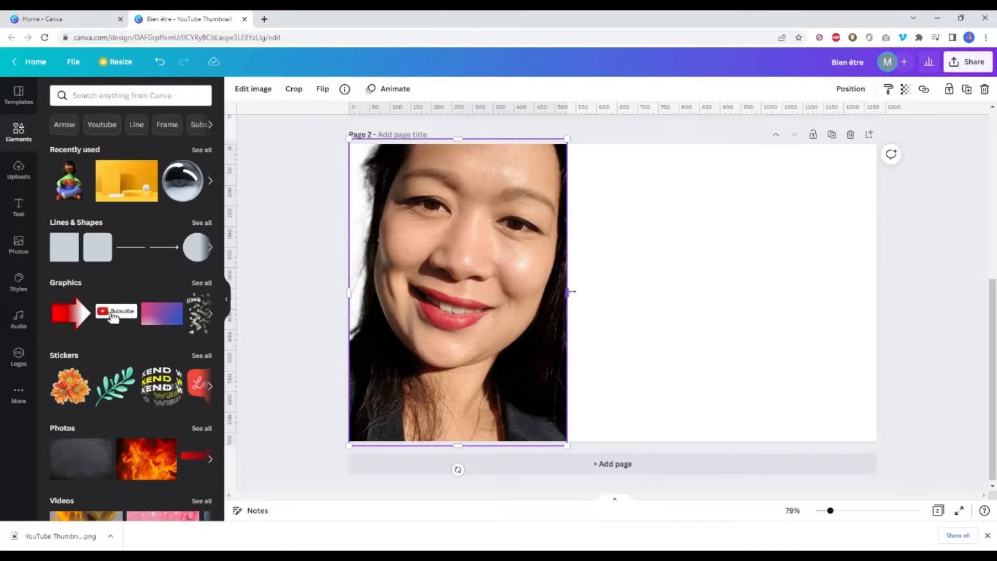
# - Widen the portrait on both sides to reveal more hair and shoulder, shifting it toward the middle of the page
pyautogui.moveTo(569, 291); pyautogui.dragTo(636, 280)
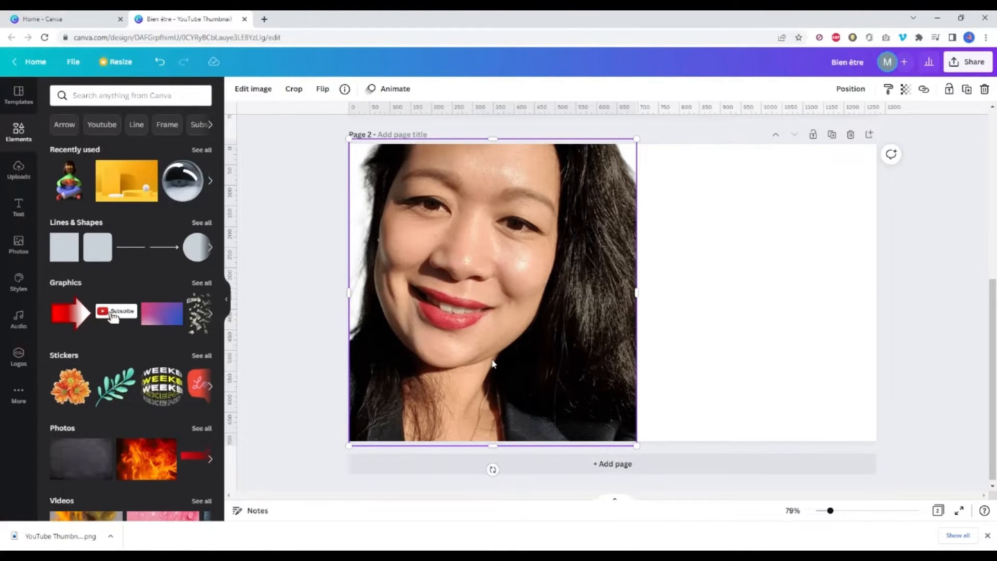
pyautogui.moveTo(471, 314)
pyautogui.mouseDown()
pyautogui.moveTo(497, 315)
pyautogui.moveTo(484, 315)
pyautogui.mouseUp()
pyautogui.moveTo(626, 291); pyautogui.dragTo(720, 277)
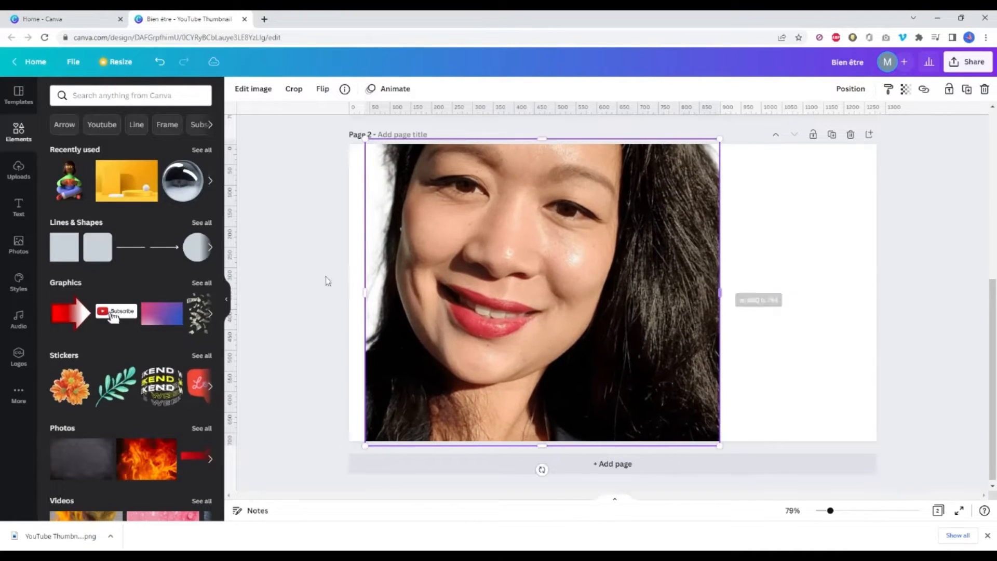
pyautogui.moveTo(352, 295); pyautogui.dragTo(326, 295)
pyautogui.moveTo(572, 314); pyautogui.dragTo(666, 314)
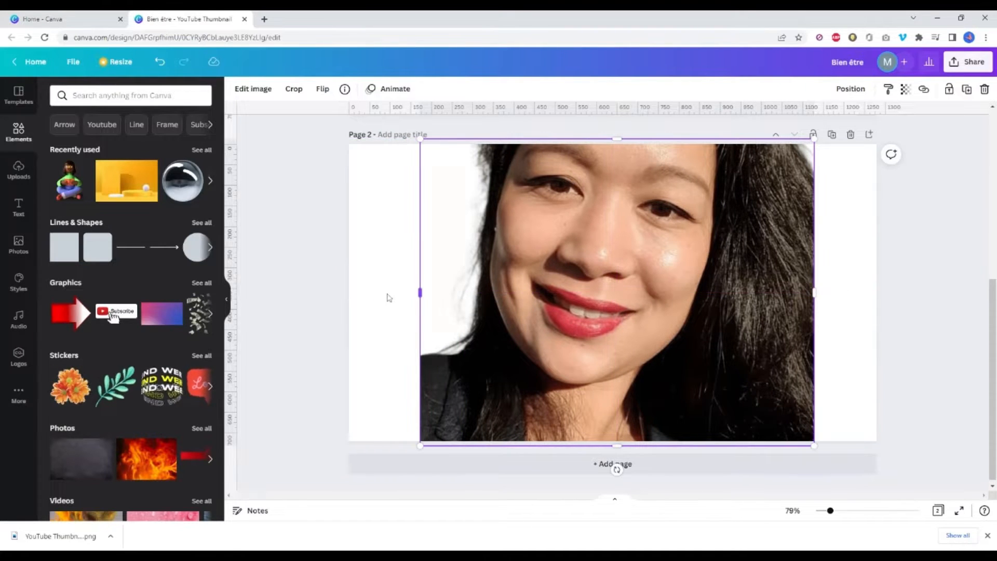
pyautogui.moveTo(421, 293); pyautogui.dragTo(365, 292)
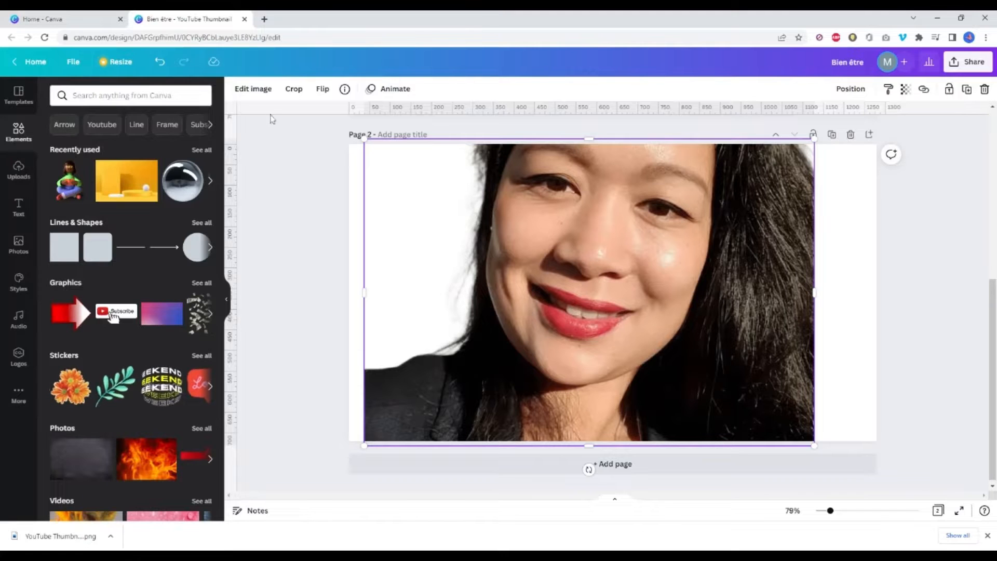
# - Crop the portrait closely around the face with the image shifted down in the frame, and place it at the page's left edge
pyautogui.click(292, 94)
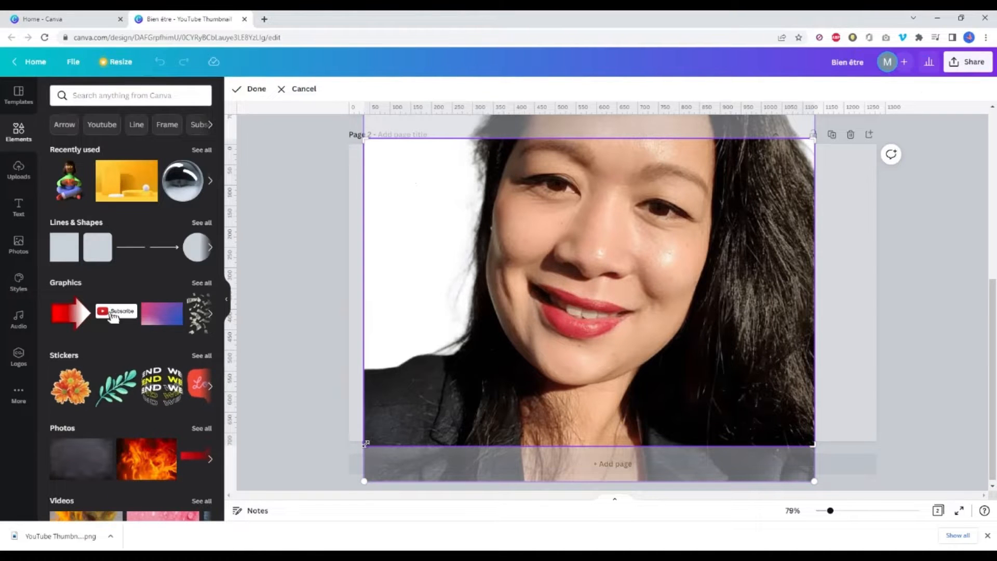
pyautogui.moveTo(366, 445); pyautogui.dragTo(464, 440)
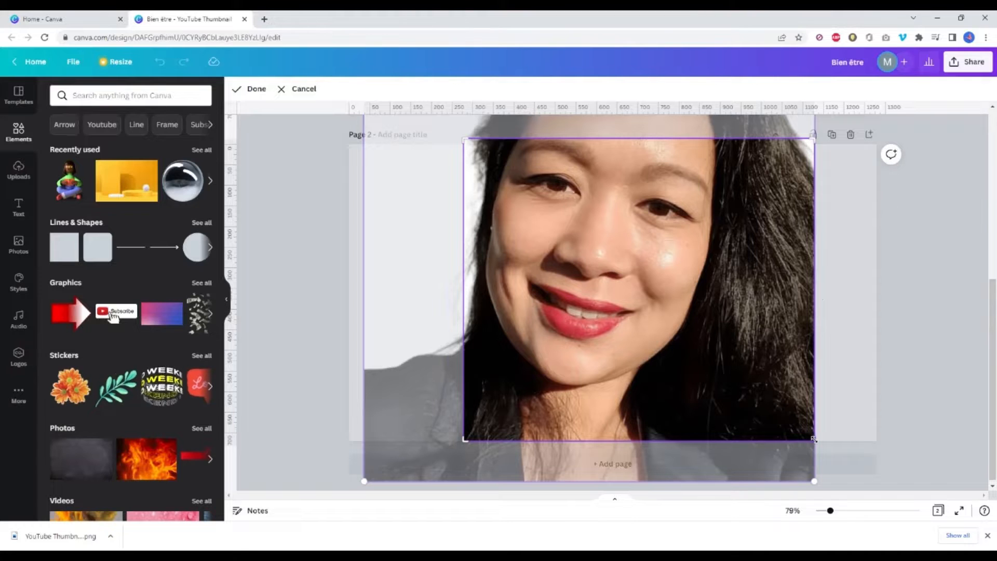
pyautogui.moveTo(813, 440); pyautogui.dragTo(720, 445)
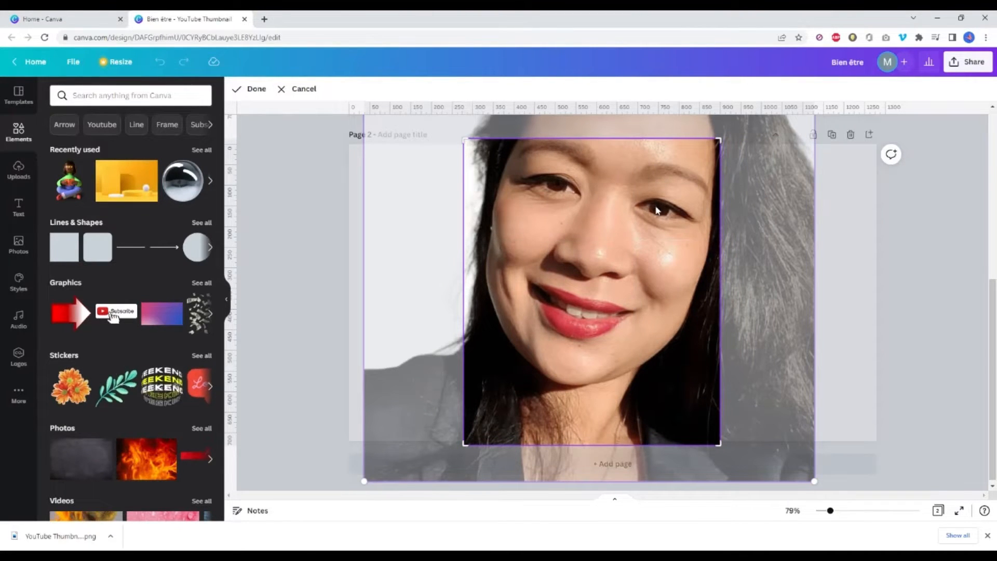
pyautogui.moveTo(656, 213); pyautogui.dragTo(657, 258)
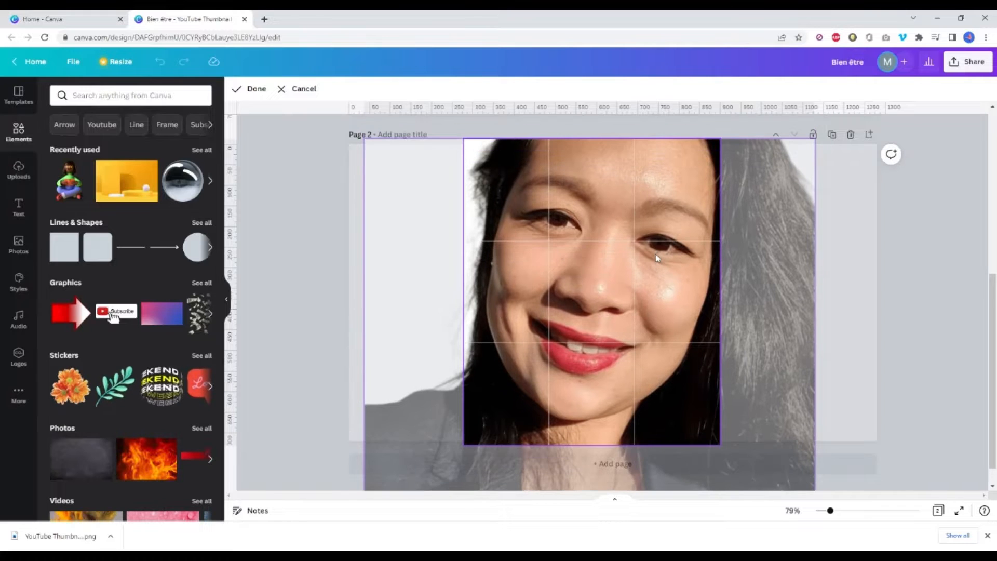
pyautogui.click(256, 90)
pyautogui.moveTo(618, 288); pyautogui.dragTo(503, 290)
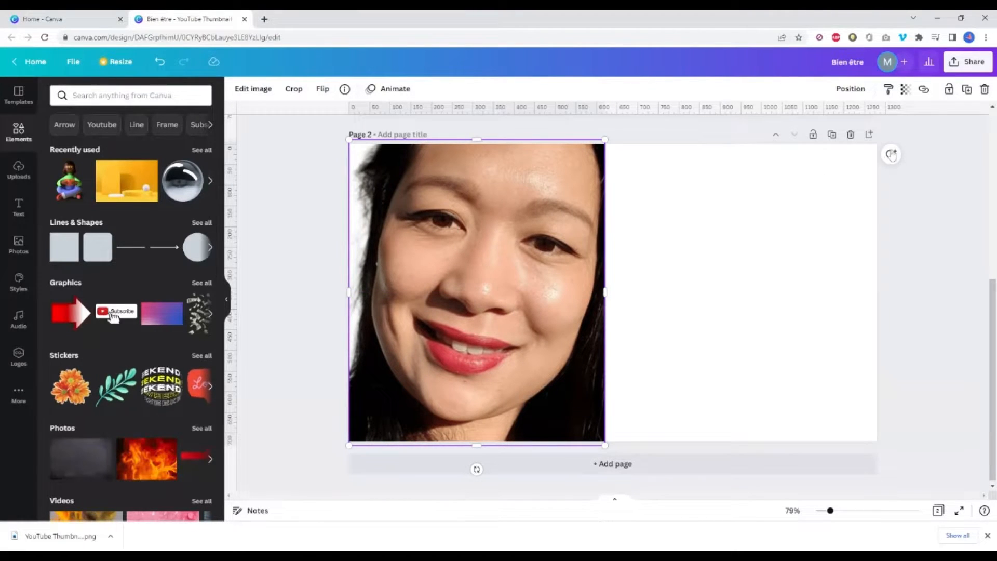
# - Duplicate the portrait and trim the copy to the right half of the face, set apart on the blank side of the page
pyautogui.click(967, 89)
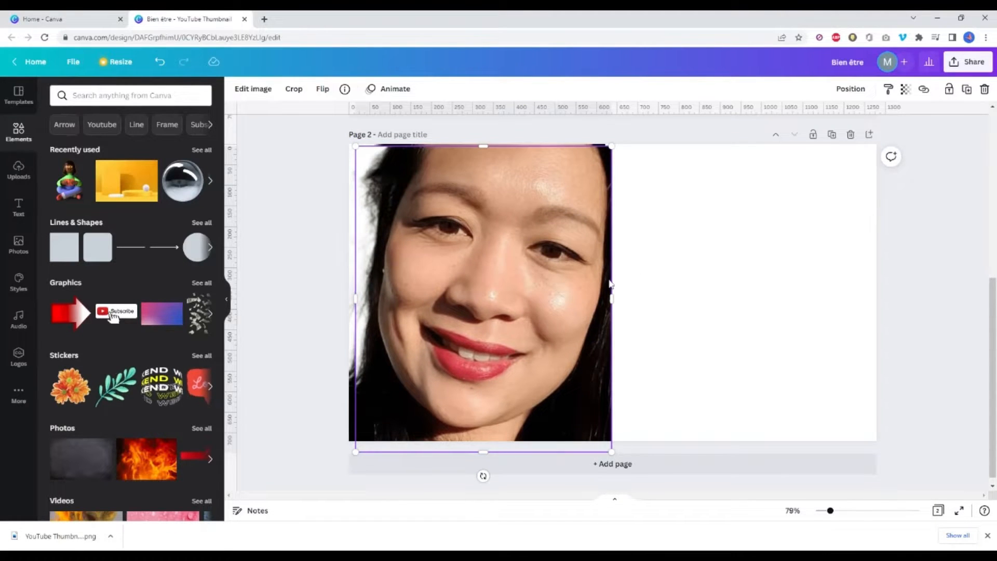
pyautogui.moveTo(611, 283); pyautogui.dragTo(538, 285)
pyautogui.moveTo(349, 293); pyautogui.dragTo(471, 293)
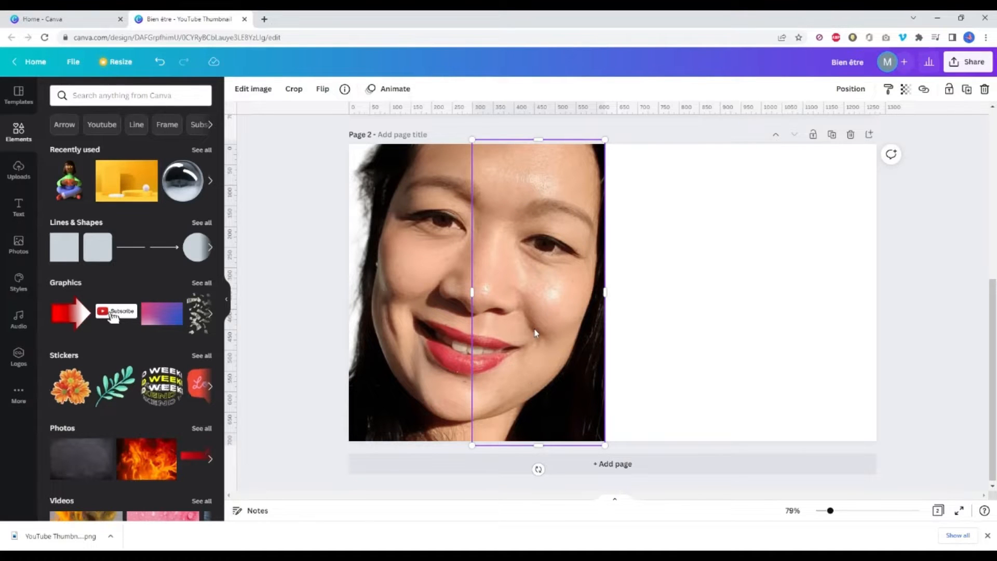
pyautogui.moveTo(535, 329); pyautogui.dragTo(715, 320)
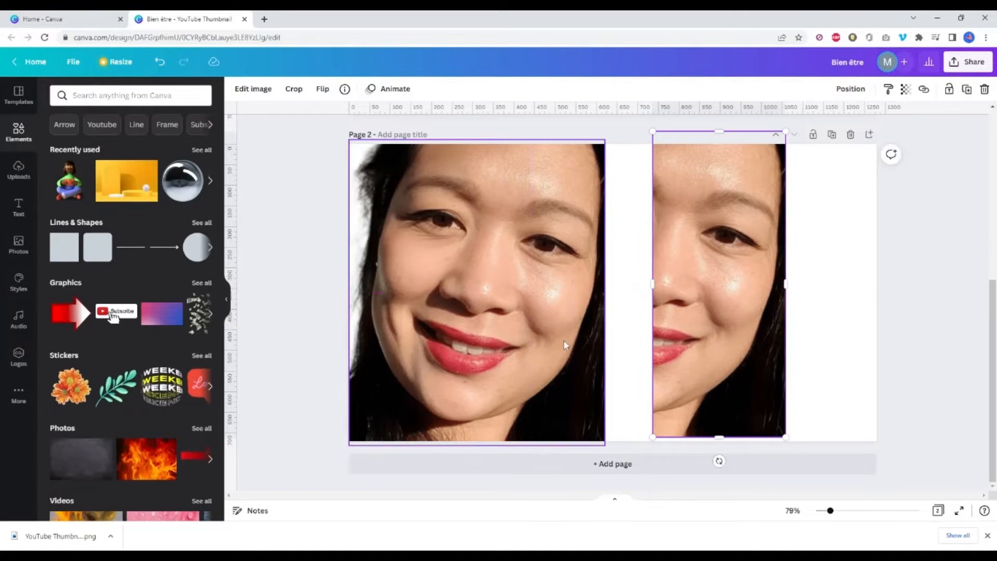
# - Trim the original portrait to the left half of the face and butt the right-half copy against it
pyautogui.click(580, 277)
pyautogui.moveTo(604, 292); pyautogui.dragTo(483, 290)
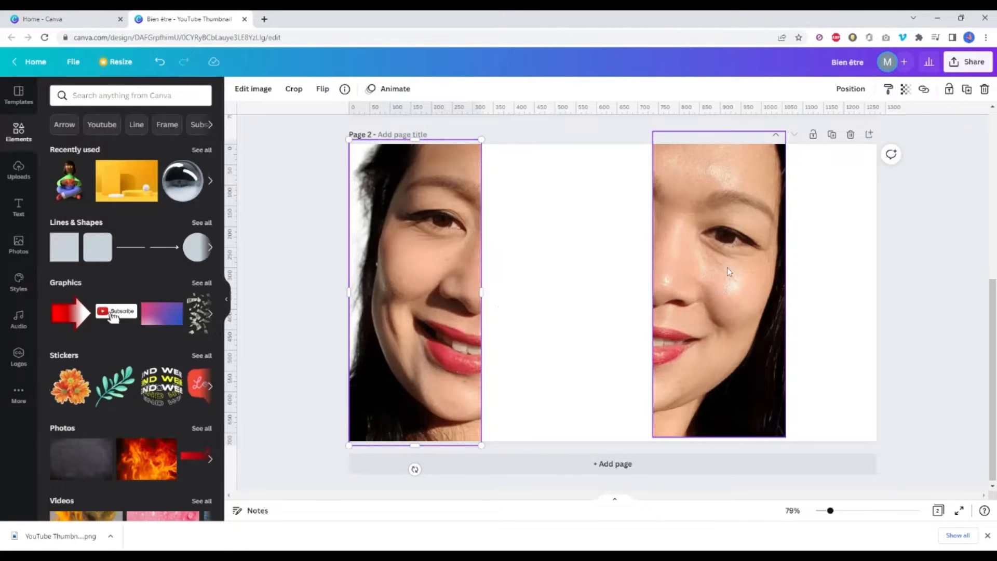
pyautogui.moveTo(727, 267); pyautogui.dragTo(586, 283)
pyautogui.click(473, 271)
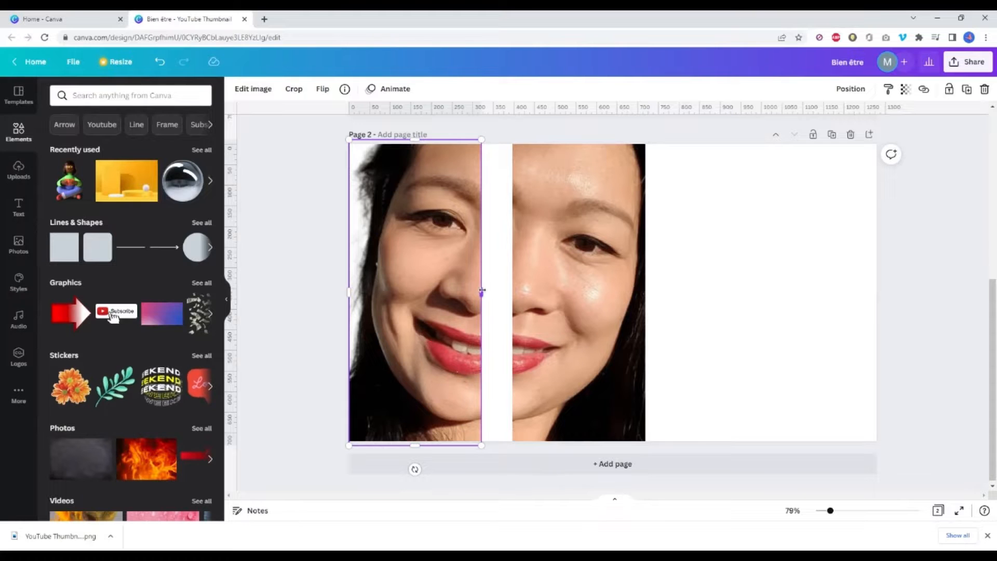
pyautogui.moveTo(481, 290); pyautogui.dragTo(477, 290)
pyautogui.moveTo(580, 275); pyautogui.dragTo(544, 276)
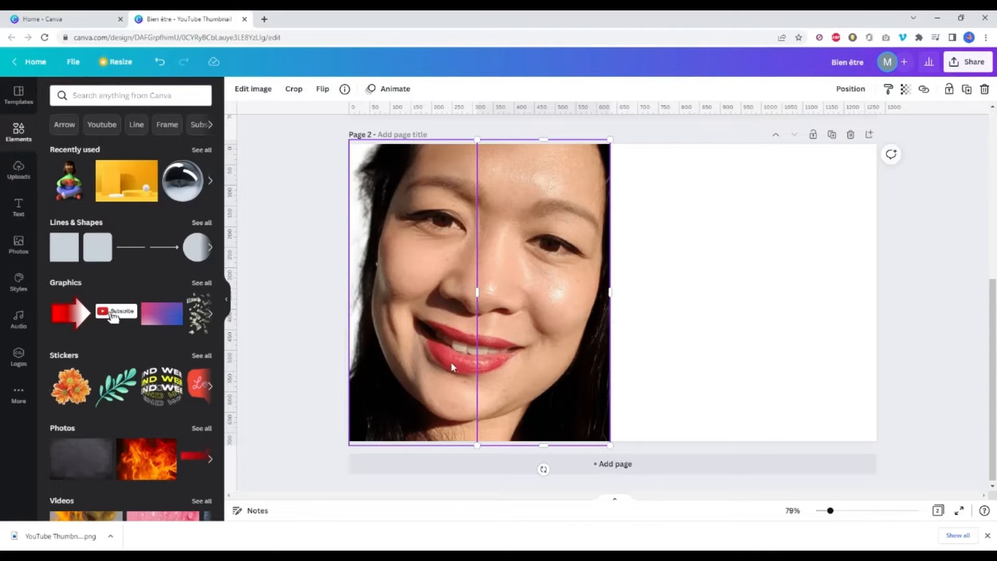
# - Shift the right half of the face down slightly so its upper edge lines up with the page's top
pyautogui.click(720, 365)
pyautogui.click(516, 315)
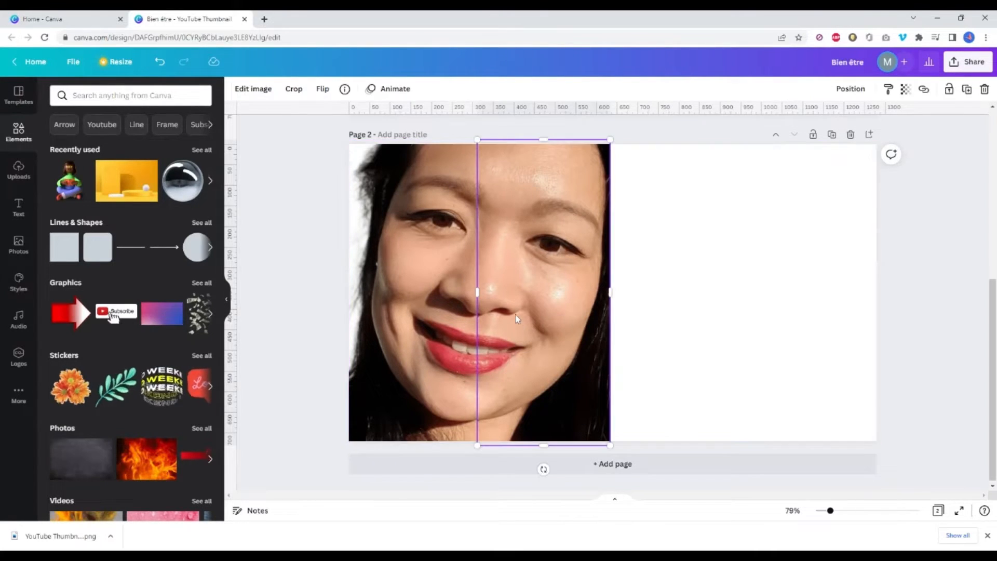
pyautogui.moveTo(514, 316); pyautogui.dragTo(515, 319)
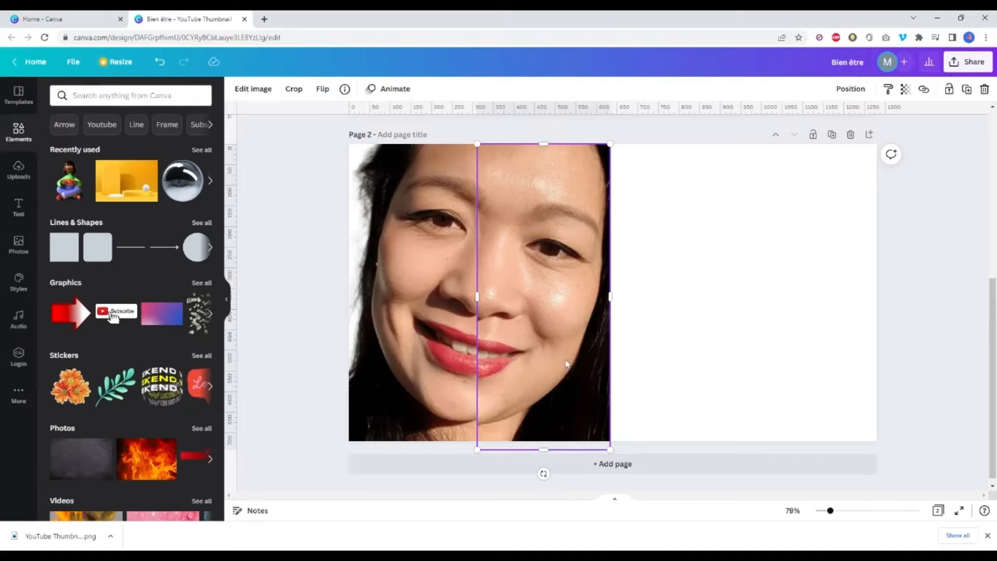
# - Set the transparency of the right half of the face to 42
pyautogui.click(906, 89)
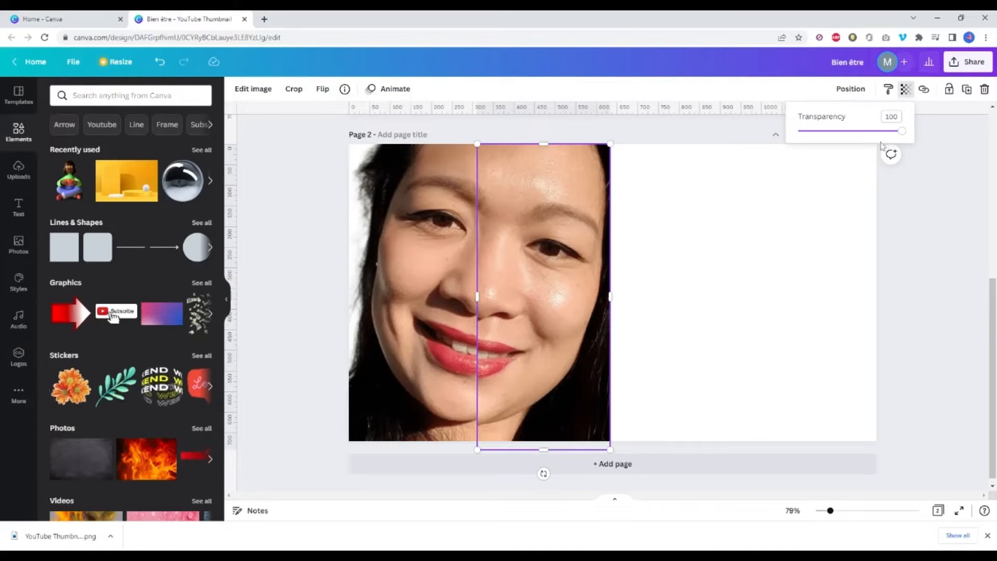
pyautogui.moveTo(902, 131); pyautogui.dragTo(848, 133)
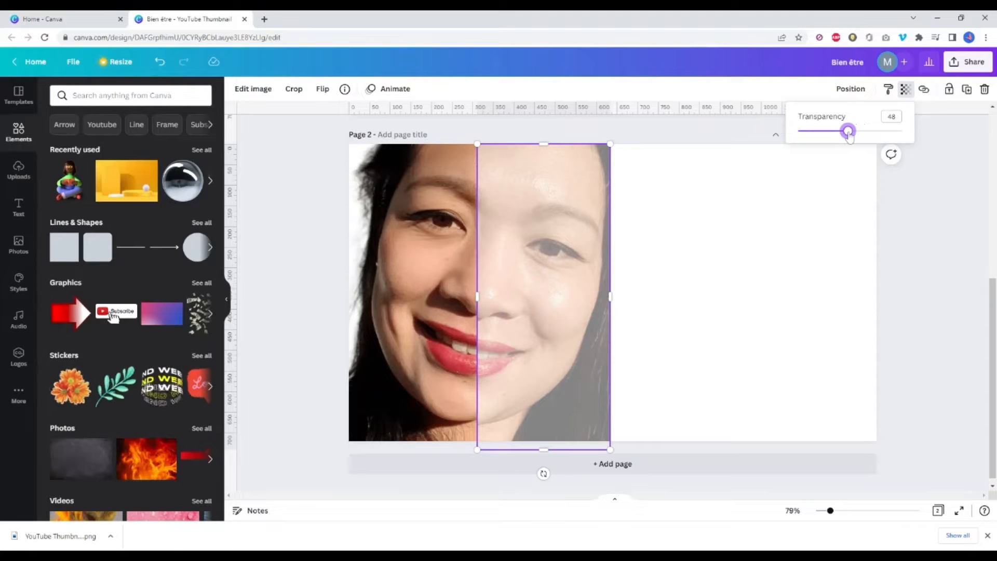
pyautogui.press('Left')
pyautogui.press('Left')
pyautogui.press('Left')
pyautogui.press('Left')
pyautogui.press('Left')
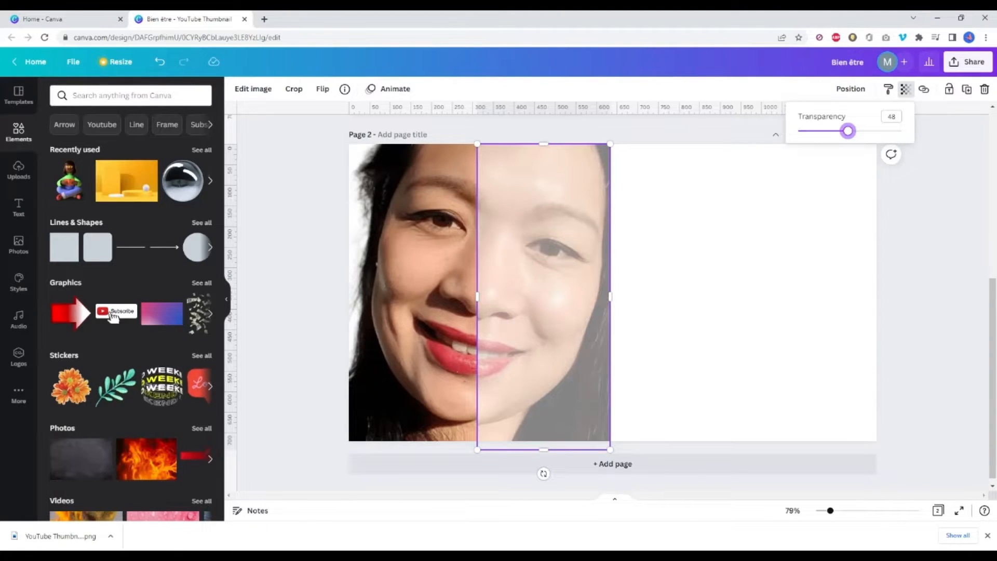
pyautogui.press('Left')
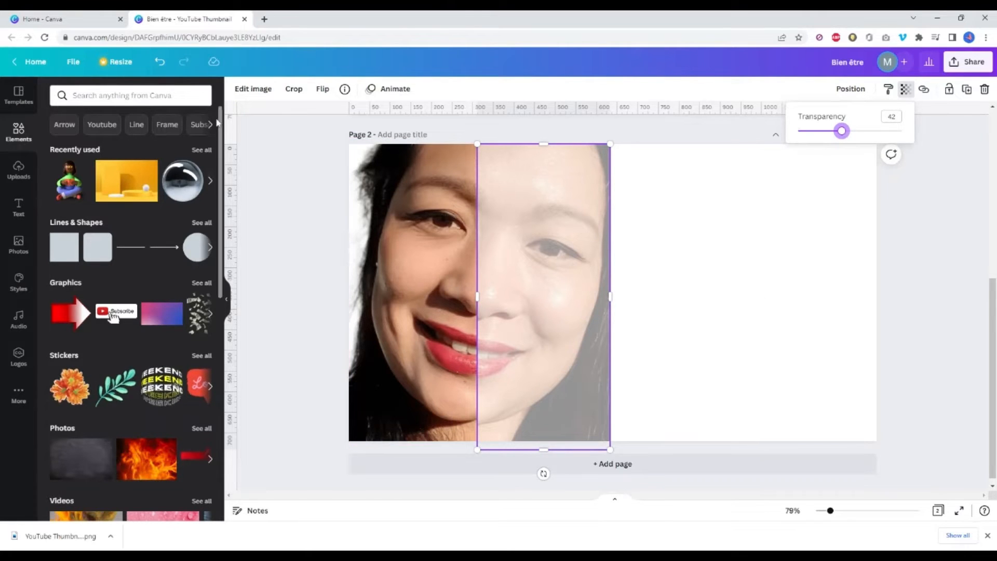
pyautogui.click(244, 93)
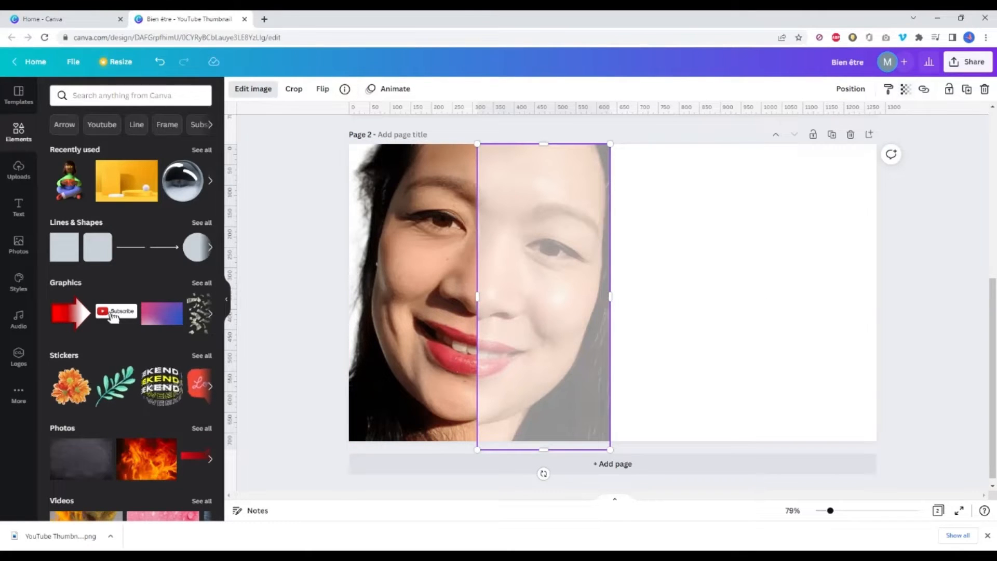
# - Adjust the right half of the face to brightness -43, contrast -26, vignette 35 and warmth 39
pyautogui.click(253, 89)
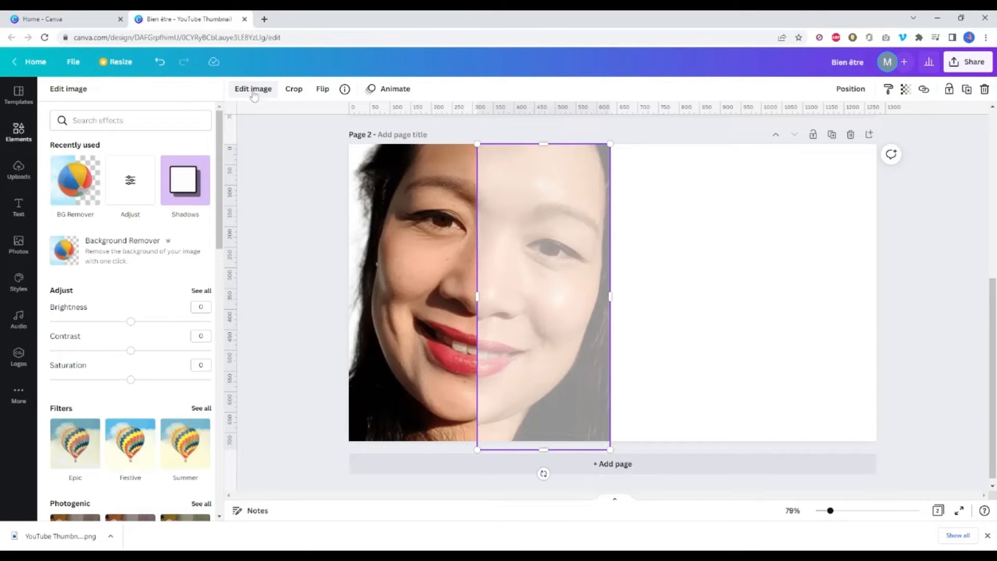
pyautogui.click(136, 182)
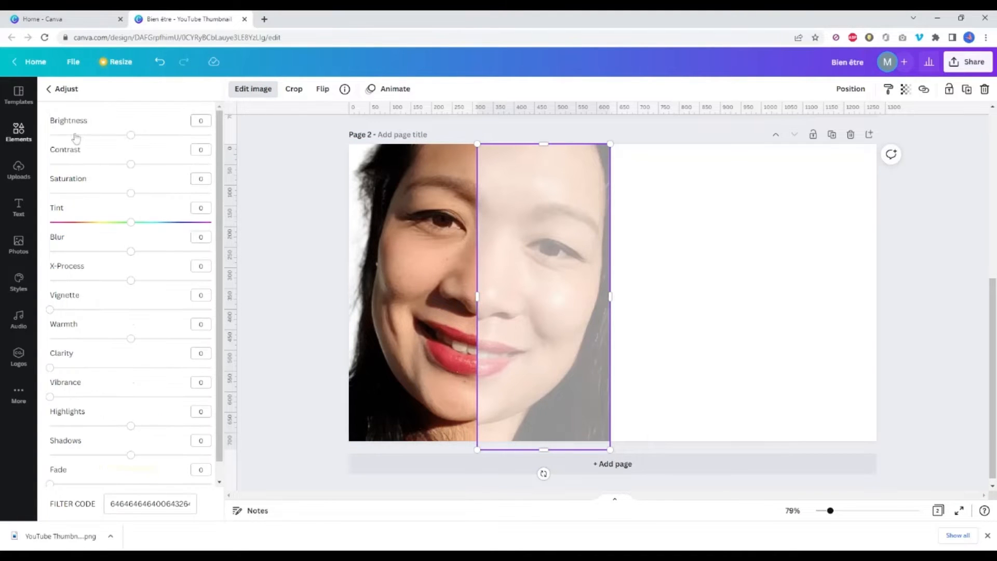
pyautogui.moveTo(131, 165); pyautogui.dragTo(96, 135)
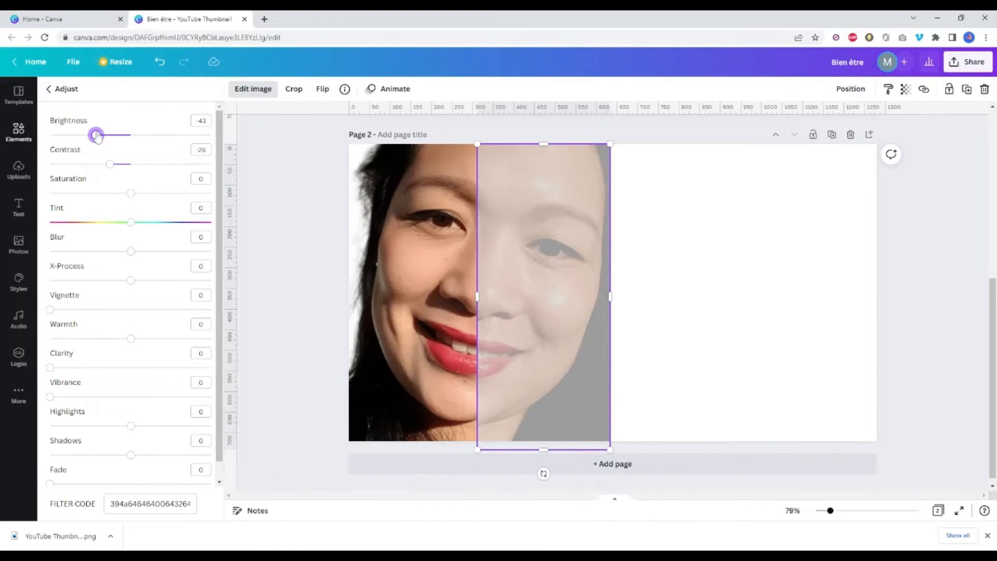
pyautogui.moveTo(50, 310); pyautogui.dragTo(107, 312)
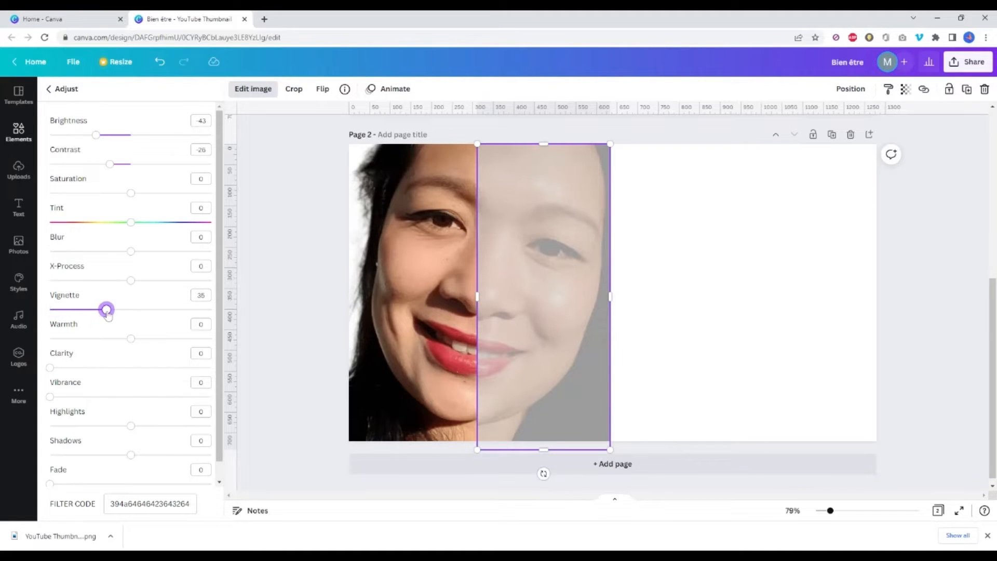
pyautogui.click(163, 341)
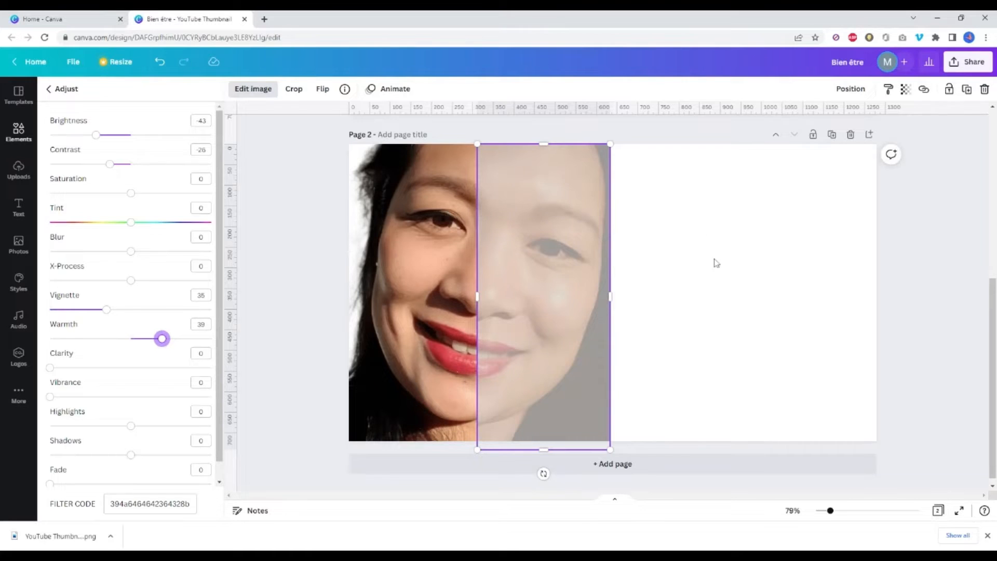
# - Nudge the right half of the face slightly so its features line up better with the left half
pyautogui.moveTo(543, 386); pyautogui.dragTo(540, 382)
pyautogui.click(720, 363)
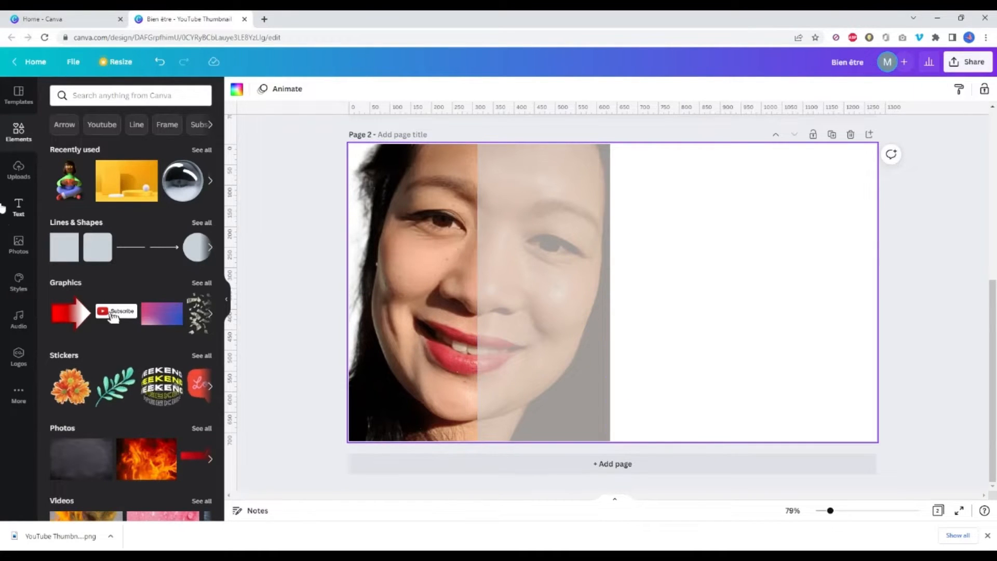
# - Add the "Merry & Bright" font combination to page 2 and clear its "May your days be" line
pyautogui.click(18, 208)
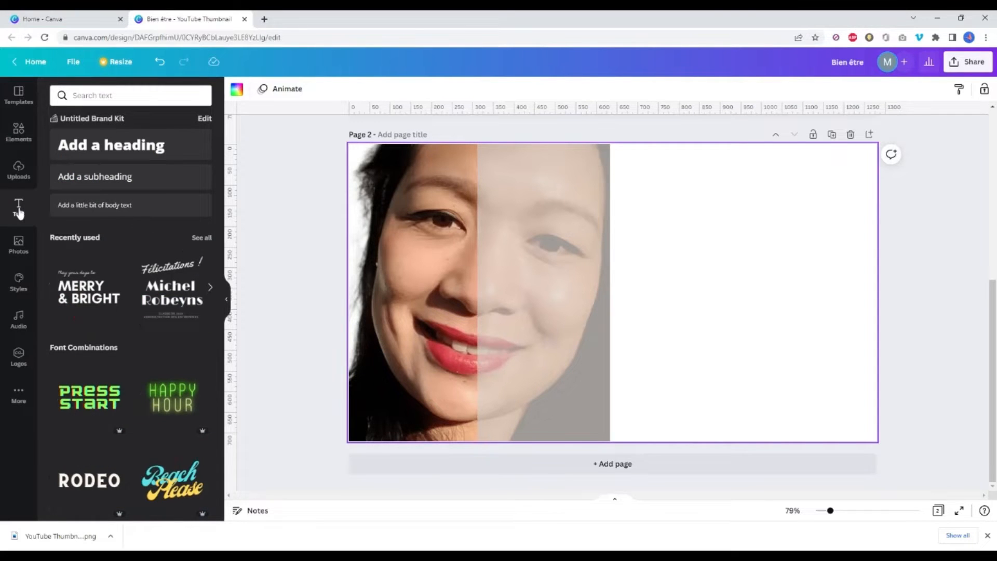
pyautogui.click(88, 297)
pyautogui.click(544, 231)
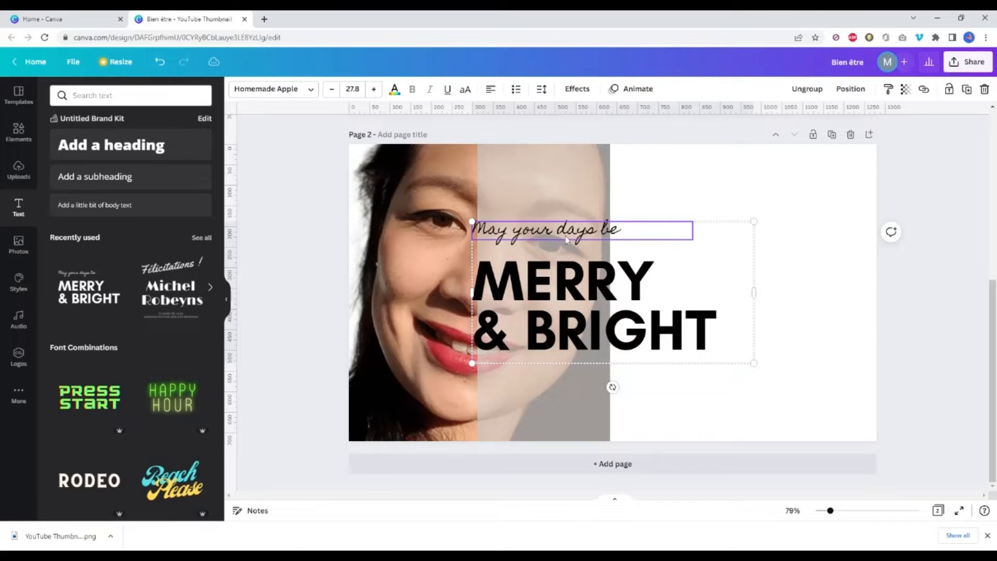
pyautogui.click(544, 231)
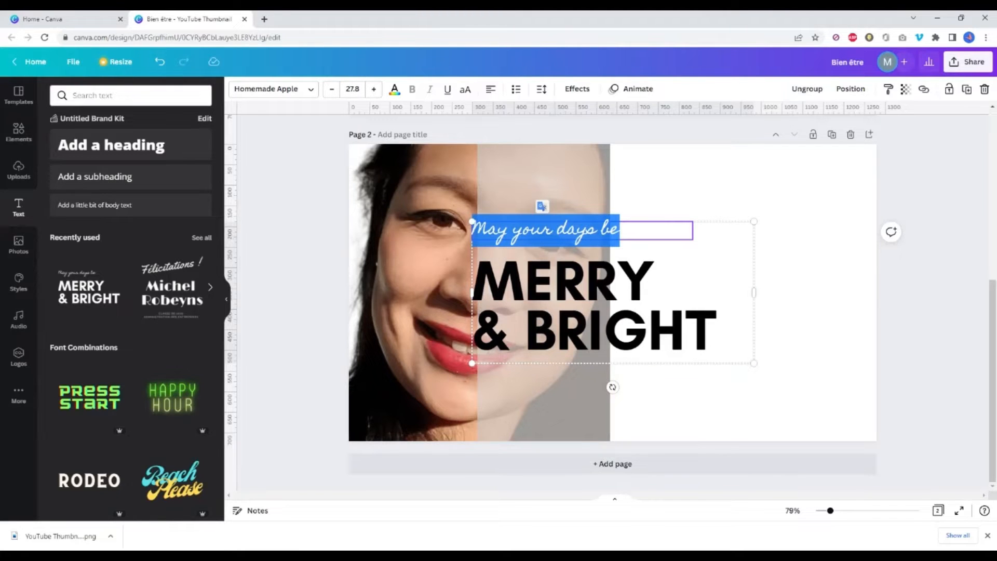
pyautogui.press('BackSpace')
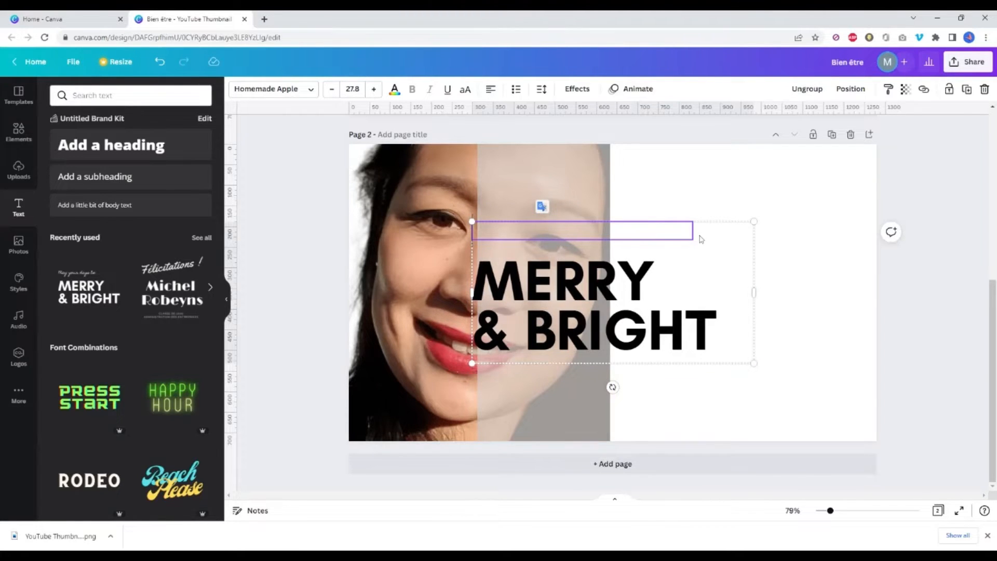
# - Replace the "MERRY & BRIGHT" heading with "BIEN ÊTRE", one word per line
pyautogui.click(546, 286)
pyautogui.click(545, 285)
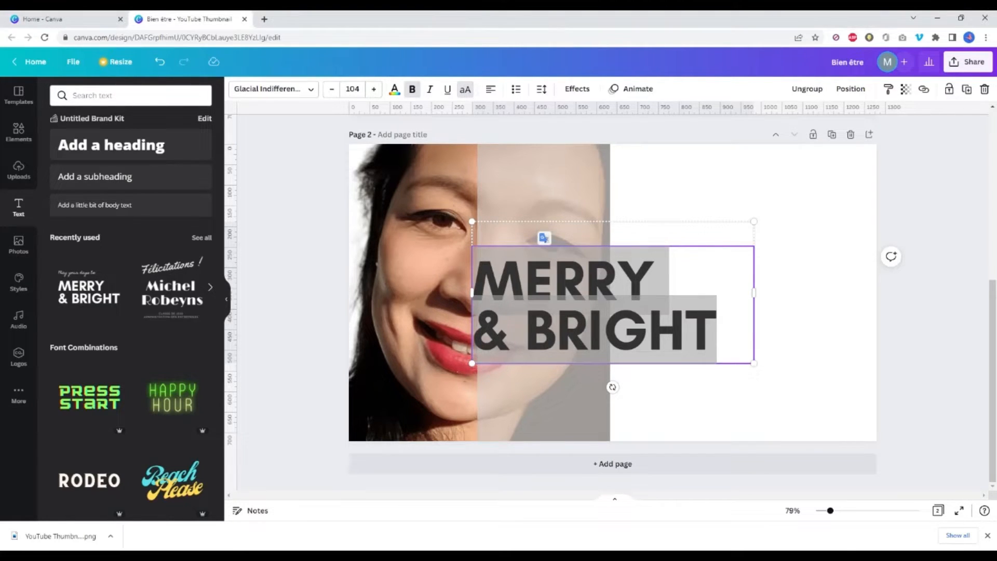
pyautogui.click(717, 329)
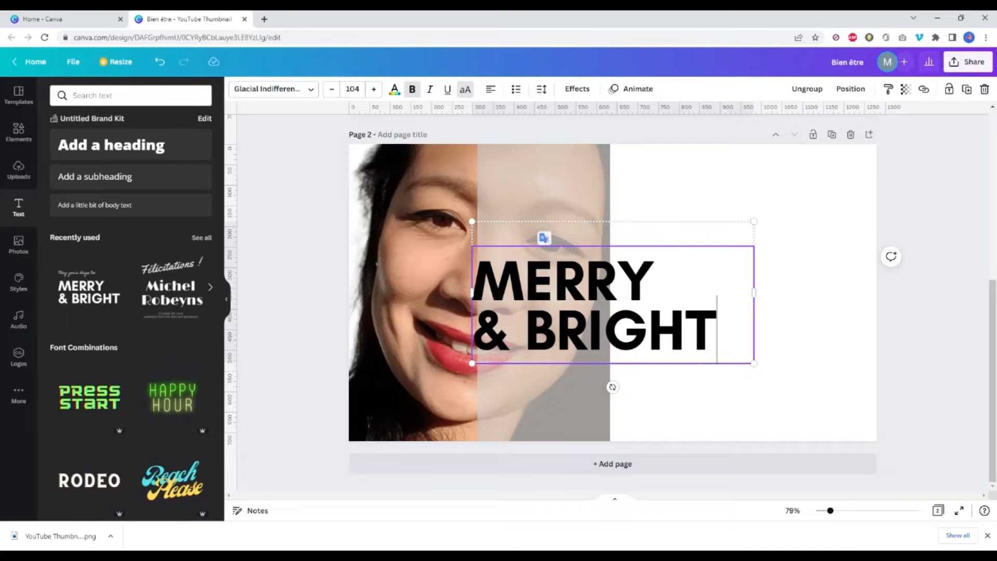
pyautogui.moveTo(474, 278); pyautogui.dragTo(718, 330)
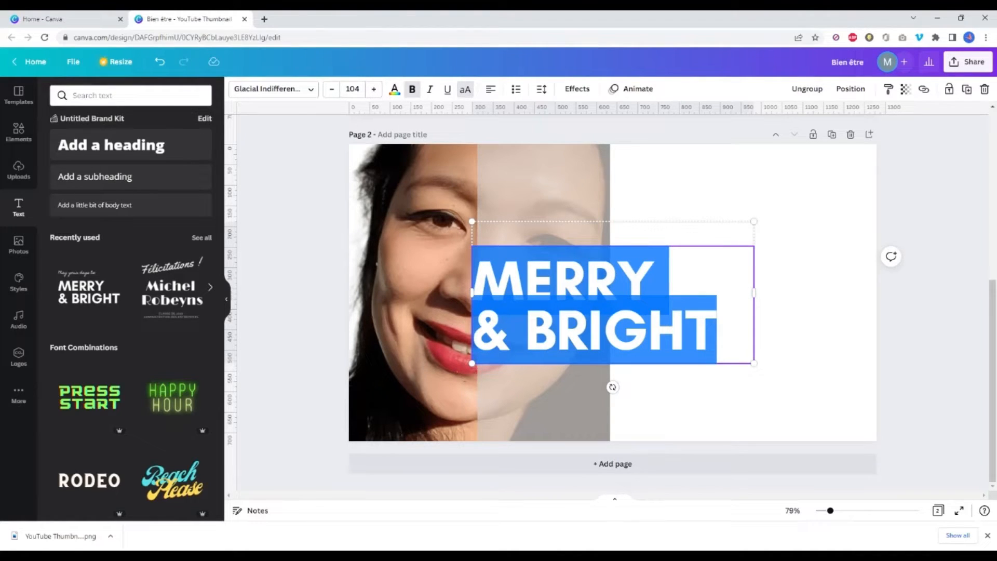
pyautogui.write('BIEN ÊTRE')
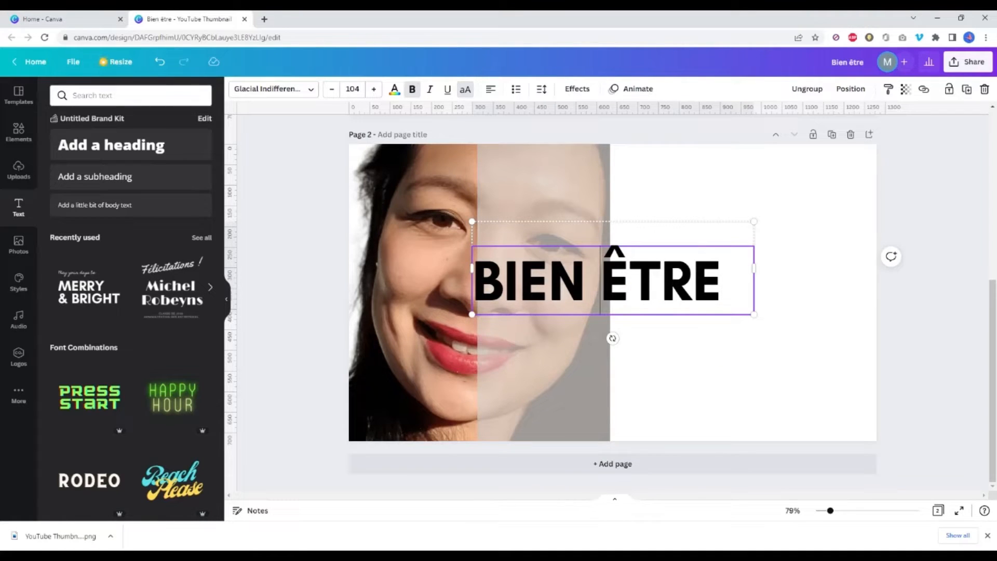
pyautogui.press('Return')
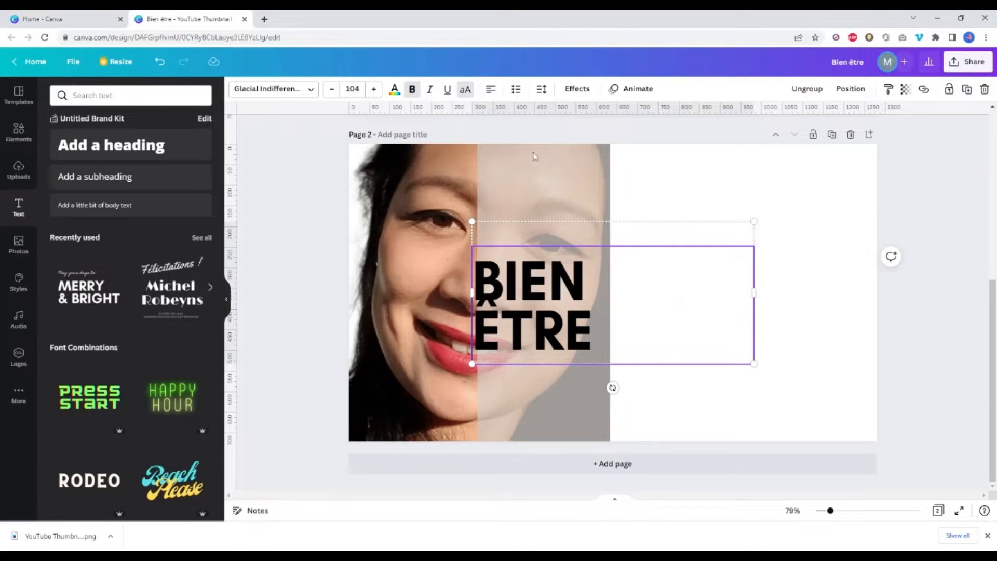
# - Set the line spacing of "BIEN ÊTRE" to 1.18 and move the text to the upper part of the faded half
pyautogui.click(542, 89)
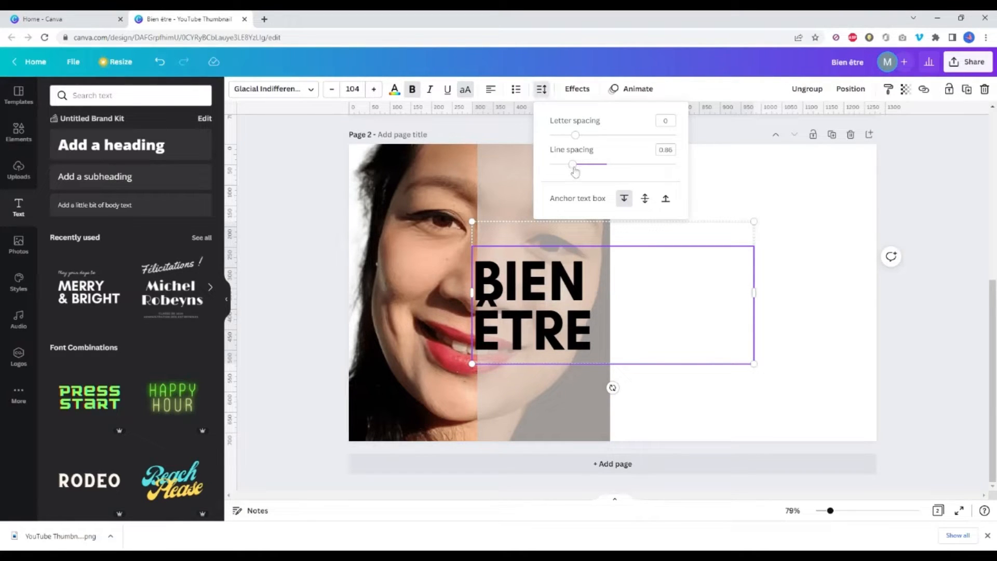
pyautogui.moveTo(573, 165); pyautogui.dragTo(594, 166)
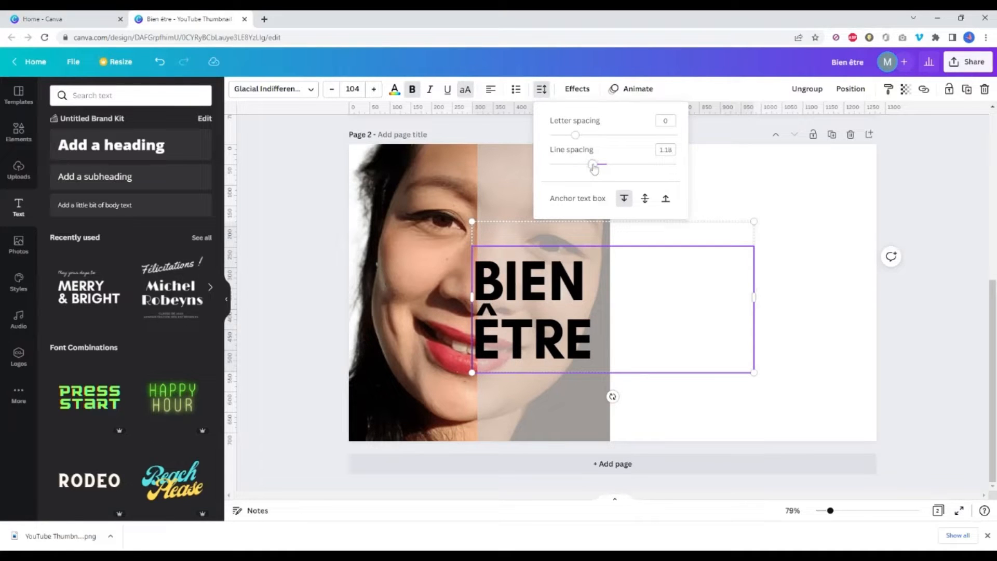
pyautogui.click(512, 288)
pyautogui.click(530, 288)
pyautogui.moveTo(530, 288); pyautogui.dragTo(540, 197)
# - Set the transparency of the "BIEN ÊTRE" text on page 2 to 32, using page 1 as reference
pyautogui.scroll(5, 701, 324)
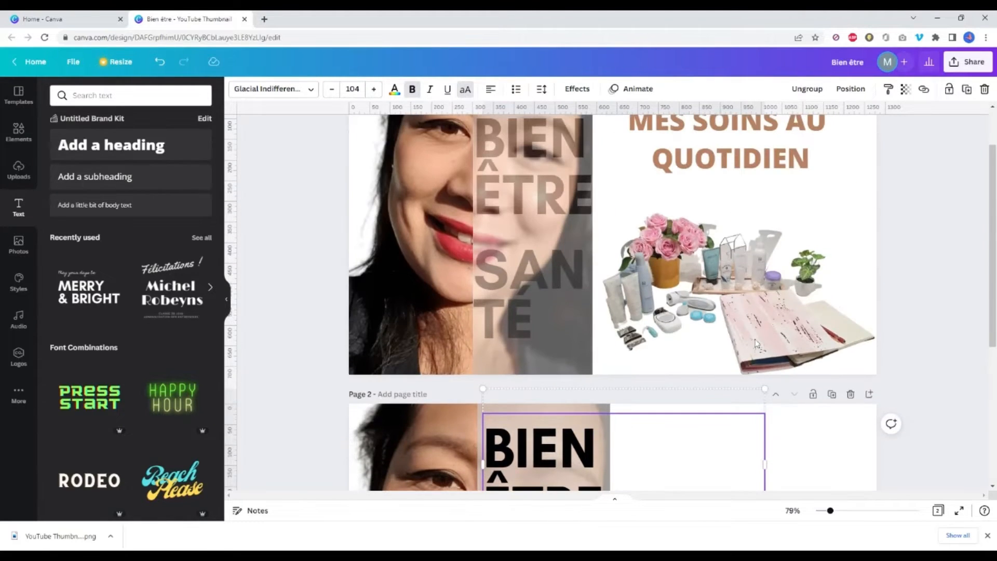
pyautogui.scroll(-2, 621, 472)
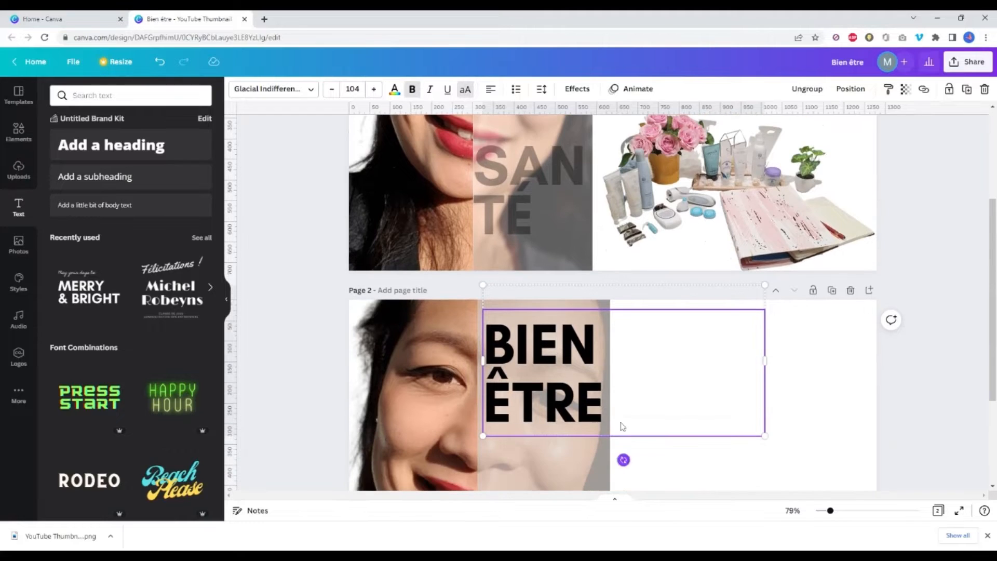
pyautogui.scroll(-1, 623, 426)
pyautogui.click(906, 89)
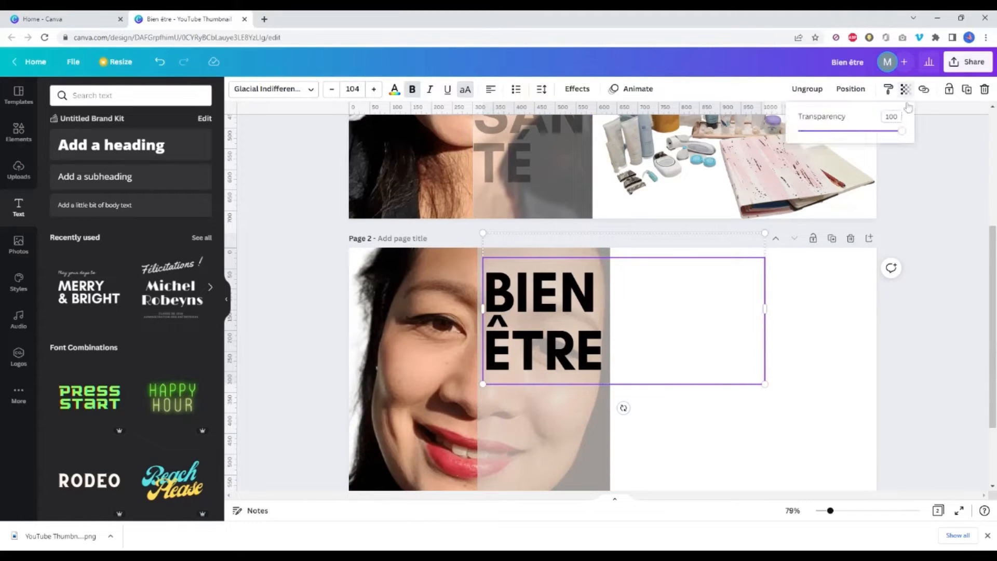
pyautogui.moveTo(903, 131); pyautogui.dragTo(832, 131)
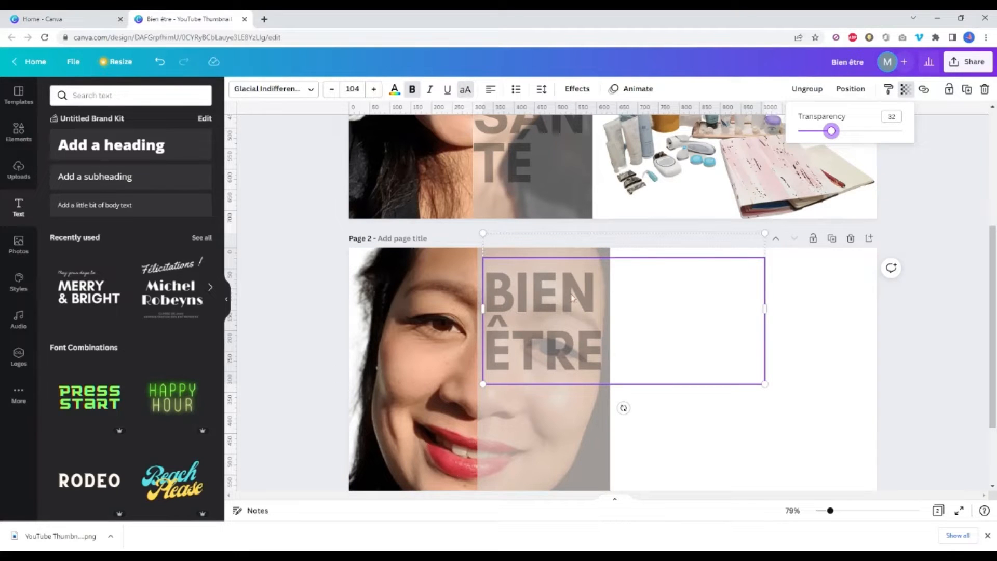
pyautogui.click(720, 441)
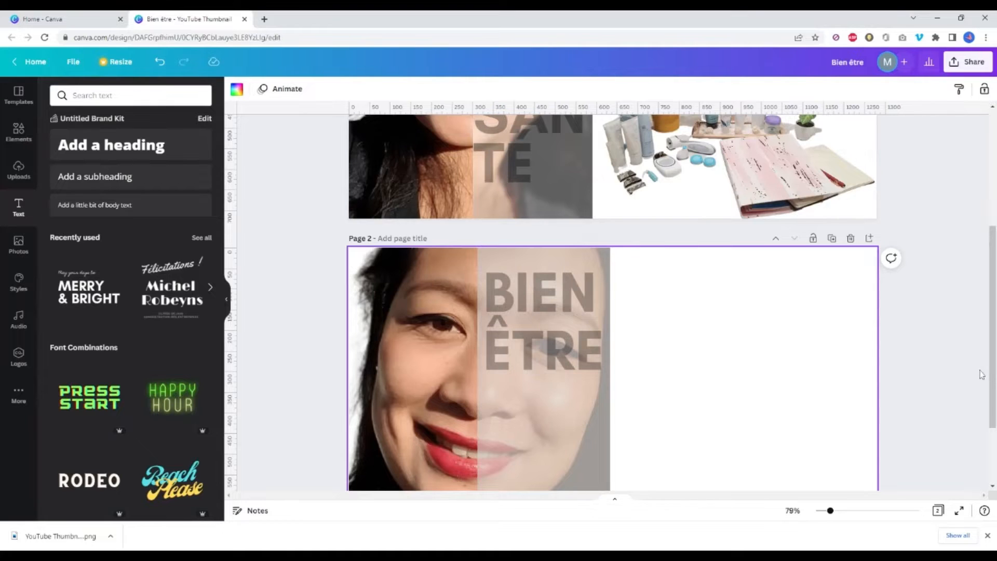
# - Copy the "SANTÉ" text from page 1 to page 2 and align it below "BIEN ÊTRE" on the faded half
pyautogui.scroll(3, 982, 374)
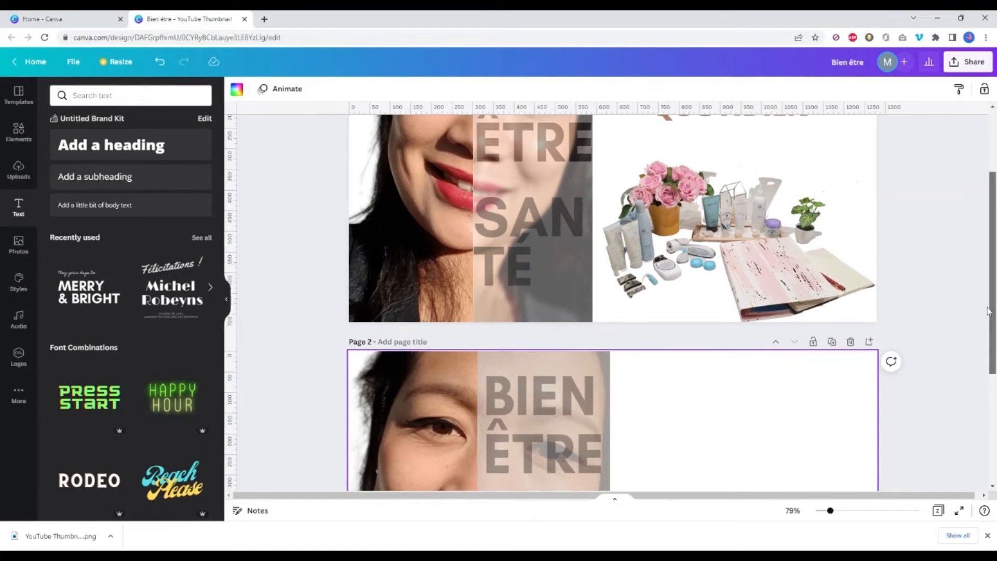
pyautogui.click(500, 248)
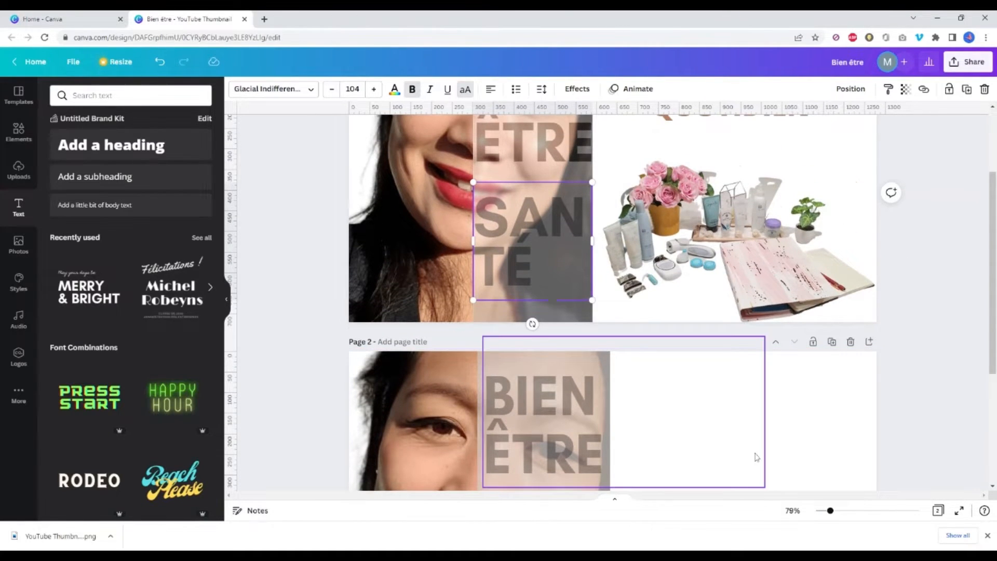
pyautogui.scroll(-4, 663, 466)
pyautogui.hotkey('ctrl', 'v')
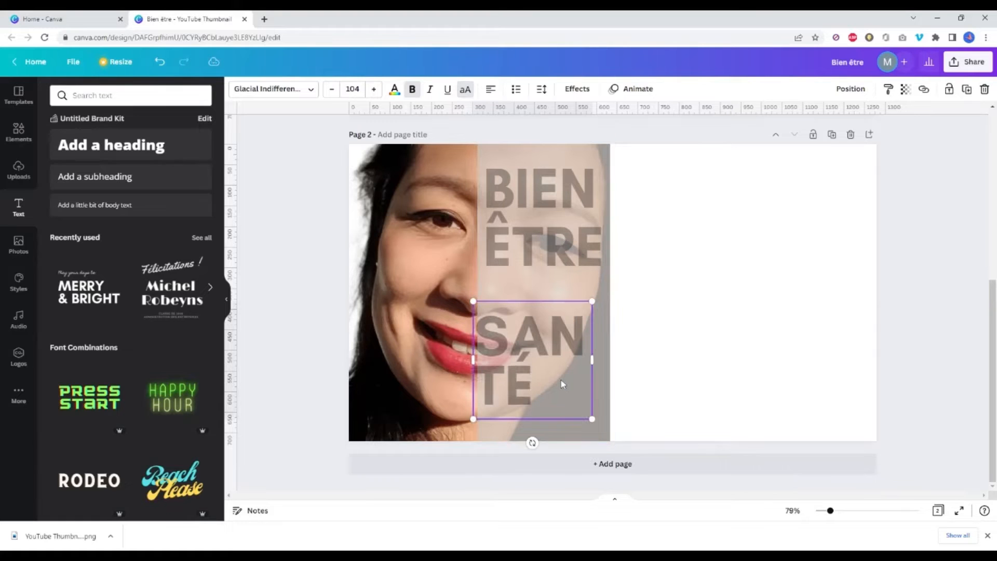
pyautogui.moveTo(553, 337); pyautogui.dragTo(562, 337)
pyautogui.click(793, 362)
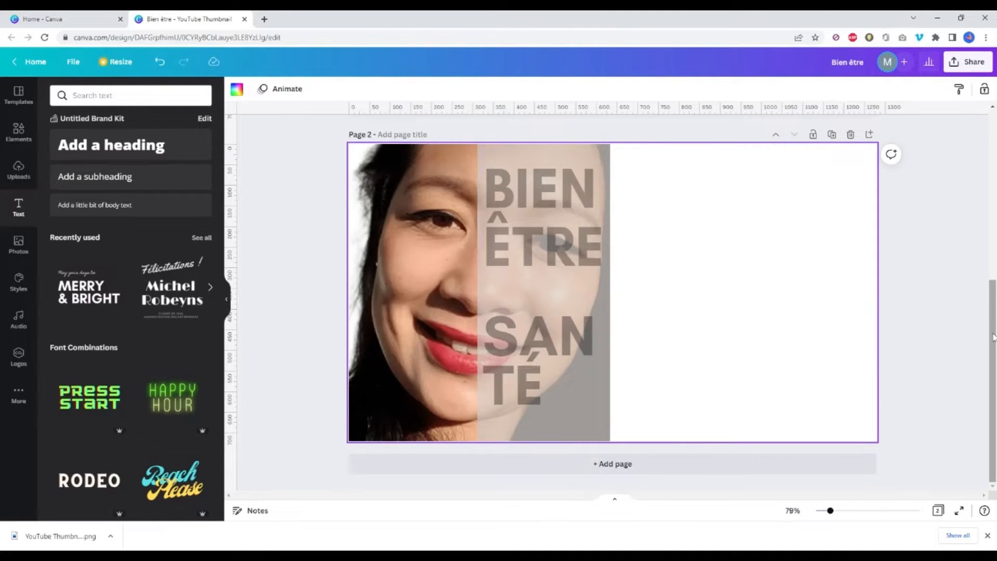
pyautogui.scroll(5, 613, 301)
pyautogui.scroll(3, 490, 165)
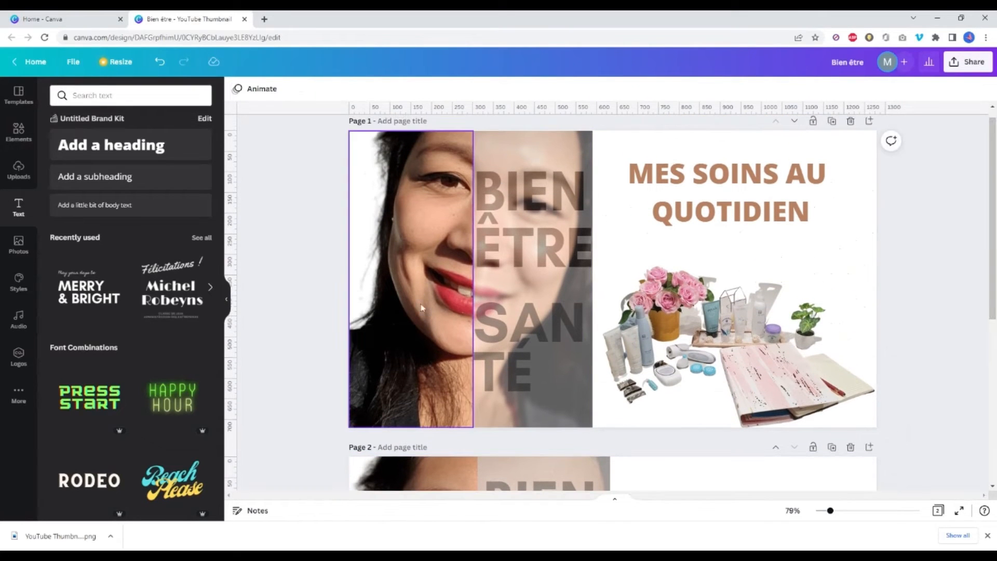
# - Add the letter frames Y, S and E to page 3, placing E and S apart on the blank area beside the portrait
pyautogui.scroll(-6, 613, 301)
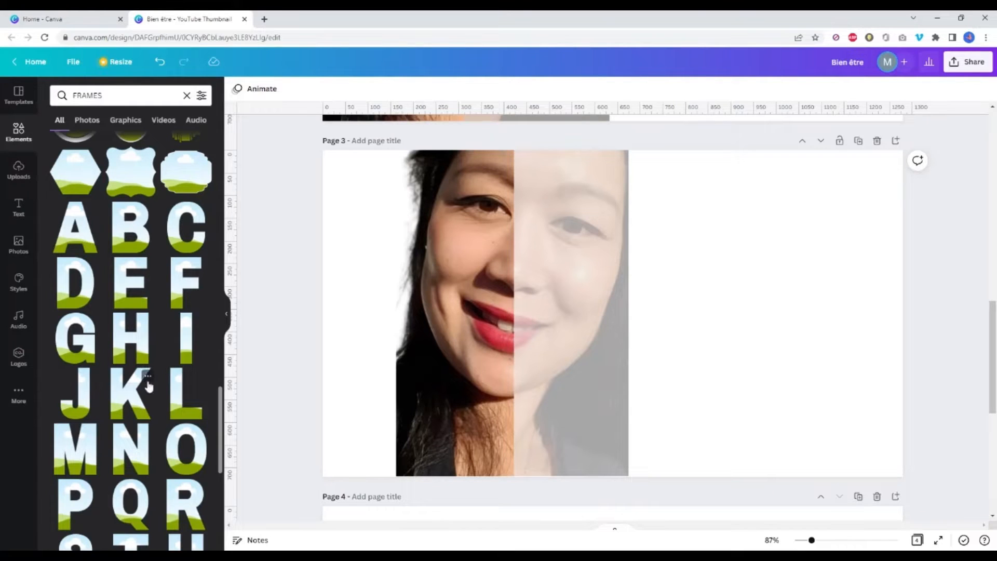
pyautogui.scroll(-2, 148, 385)
pyautogui.scroll(-3, 148, 385)
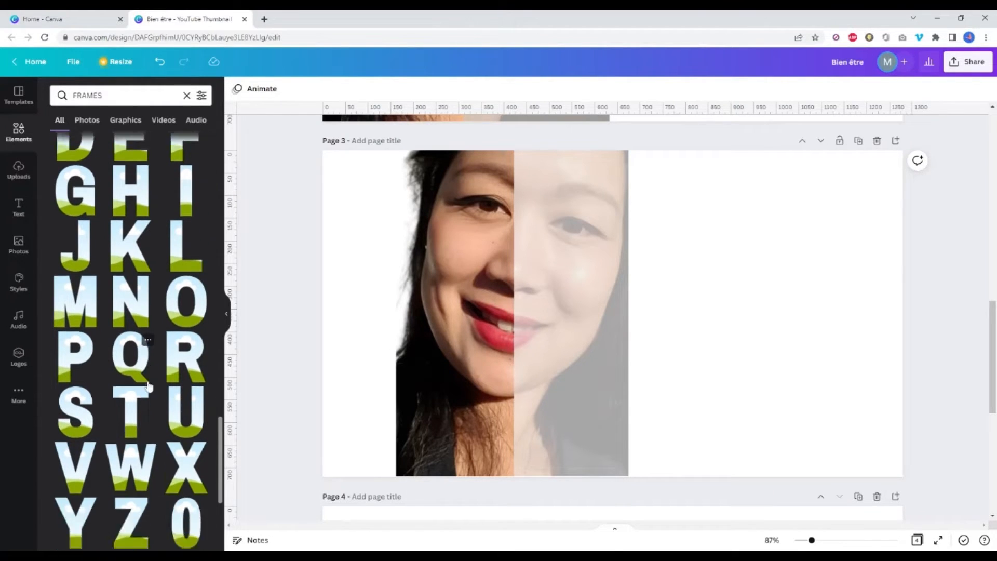
pyautogui.click(75, 408)
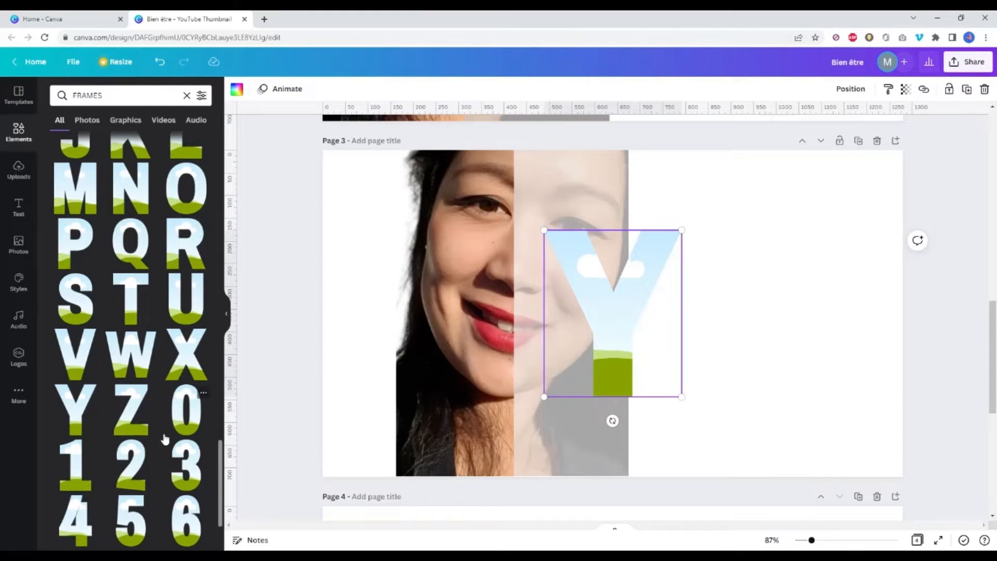
pyautogui.scroll(-3, 165, 439)
pyautogui.scroll(4, 130, 411)
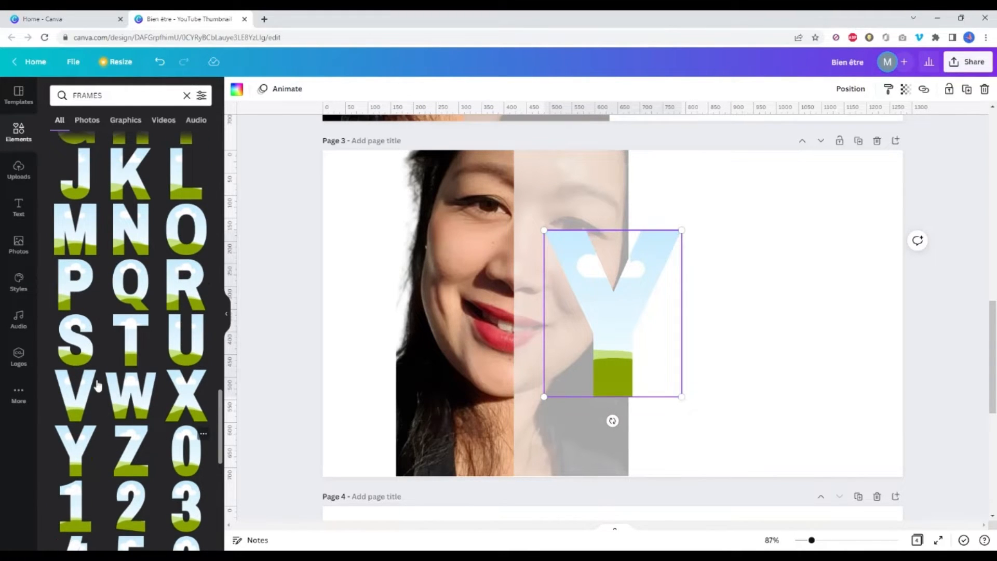
pyautogui.scroll(2, 109, 294)
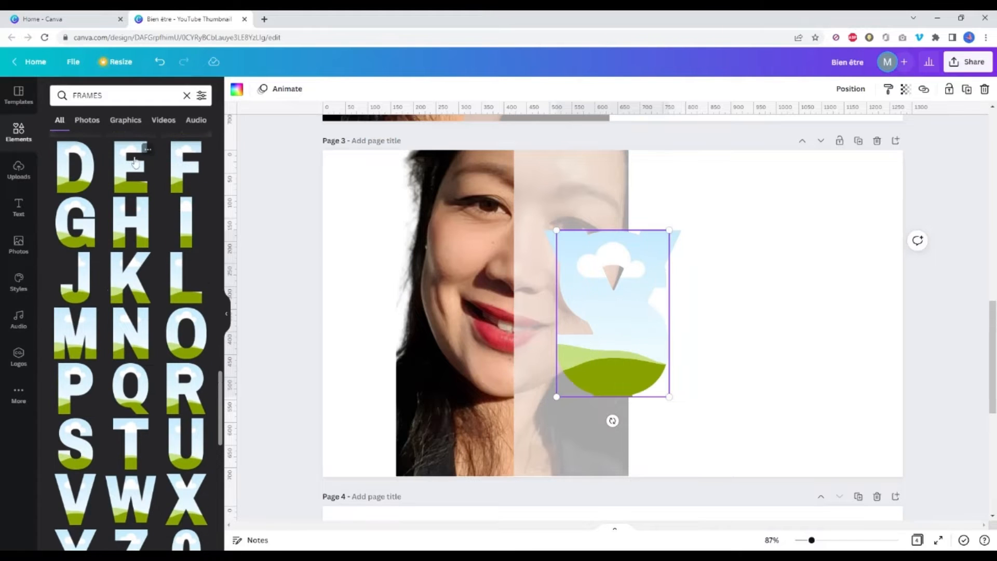
pyautogui.moveTo(134, 162); pyautogui.dragTo(753, 301)
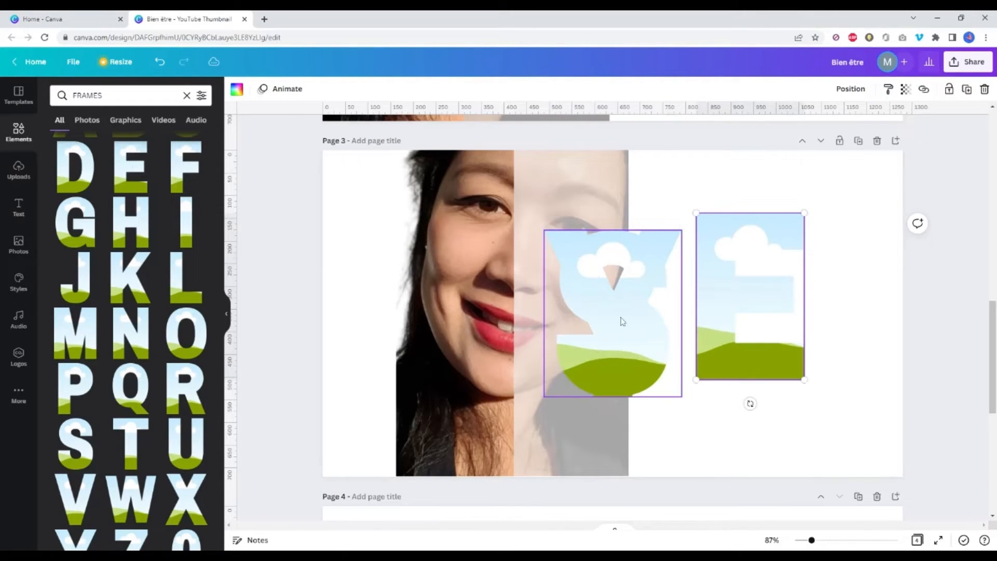
pyautogui.moveTo(623, 322); pyautogui.dragTo(731, 430)
# - Shrink the Y frame to fit within the faded half of the face and centre it near the page's upper edge
pyautogui.click(586, 294)
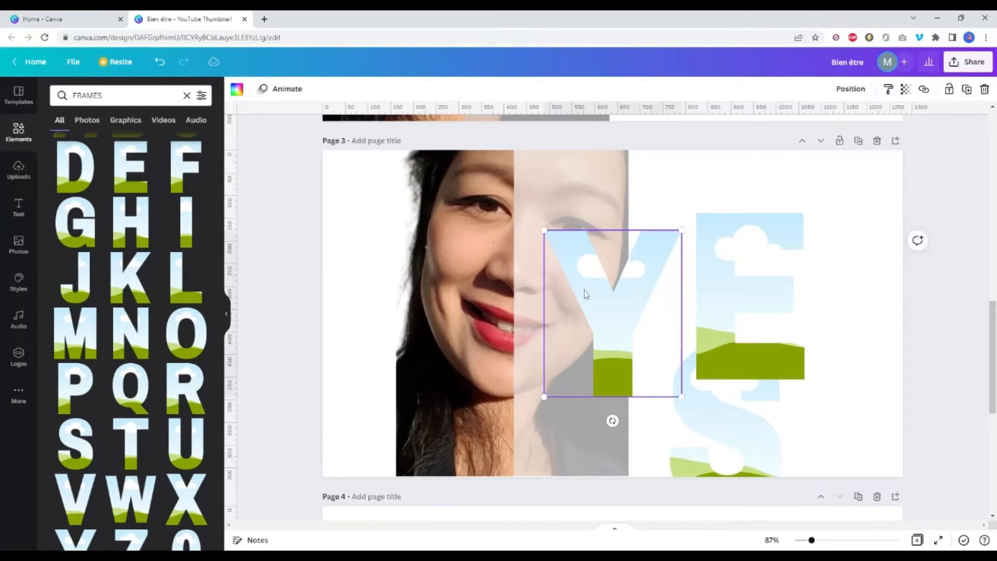
pyautogui.moveTo(586, 294); pyautogui.dragTo(557, 224)
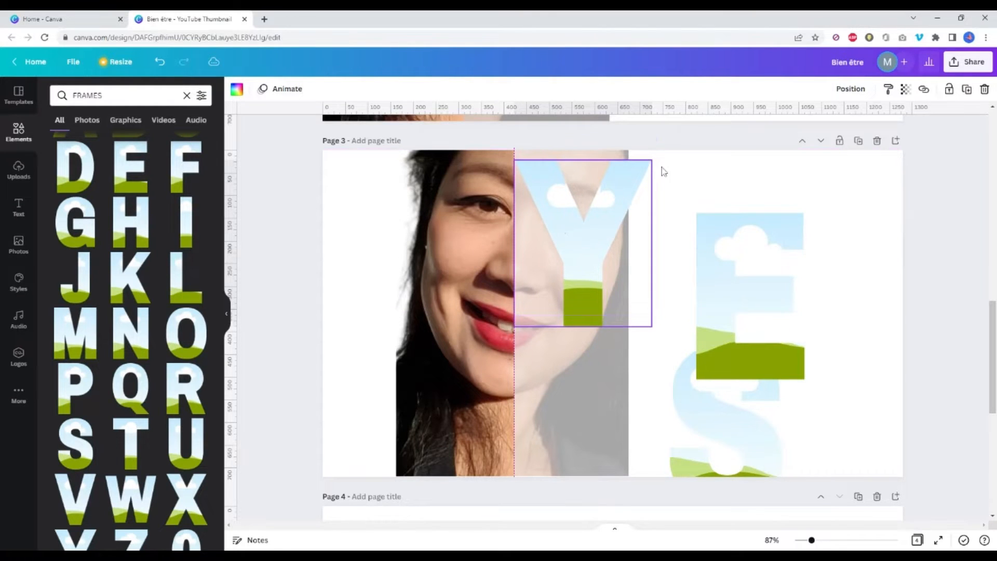
pyautogui.moveTo(611, 162); pyautogui.dragTo(599, 165)
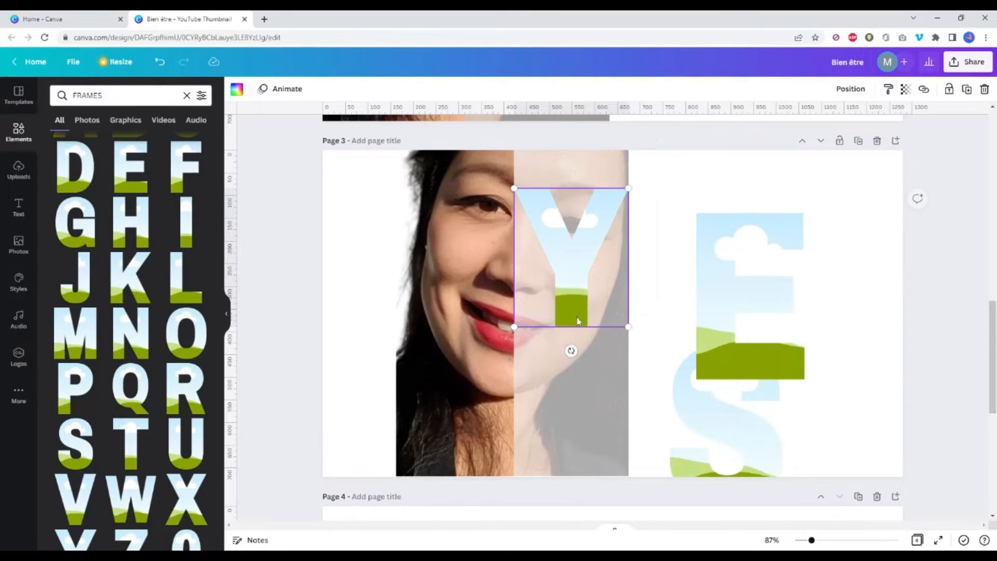
pyautogui.moveTo(618, 315); pyautogui.dragTo(607, 300)
pyautogui.moveTo(561, 261); pyautogui.dragTo(574, 238)
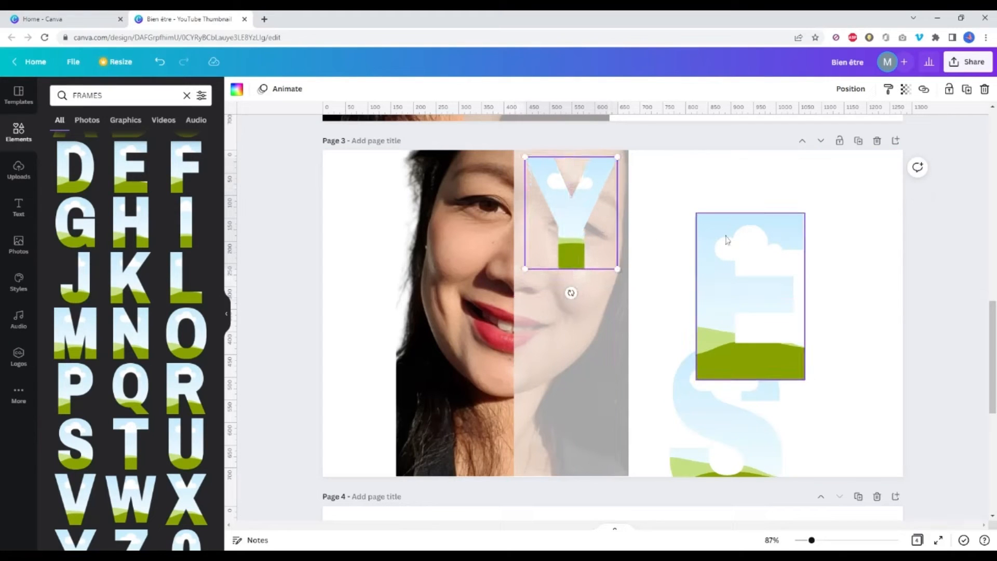
# - Shrink the E frame to about half its width and centre it directly below the Y on the faded half
pyautogui.click(753, 249)
pyautogui.moveTo(806, 212); pyautogui.dragTo(769, 269)
pyautogui.moveTo(714, 289); pyautogui.dragTo(553, 294)
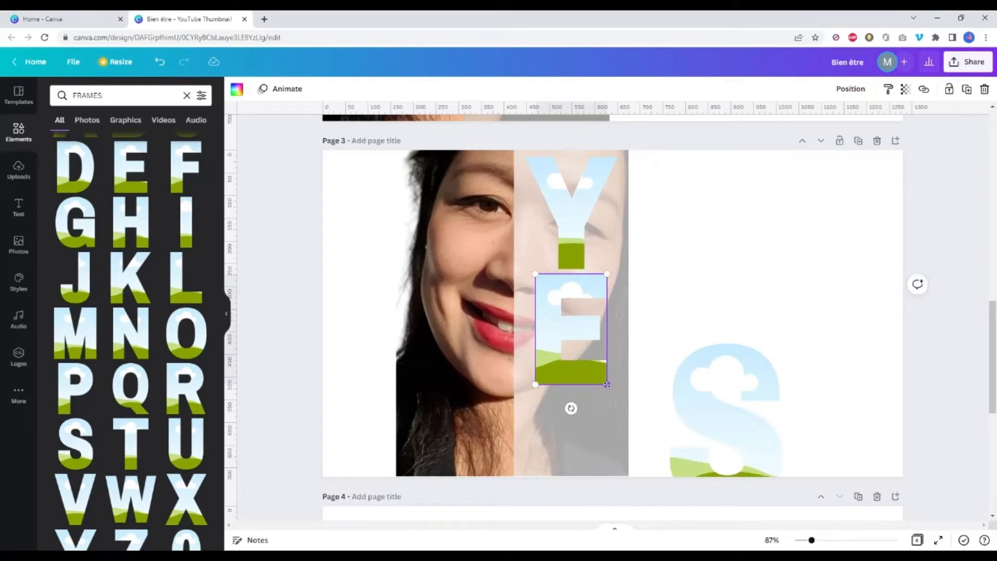
pyautogui.moveTo(606, 384); pyautogui.dragTo(570, 346)
# - Shrink the S frame to roughly two-thirds size and centre it directly below the E on the faded half
pyautogui.click(748, 392)
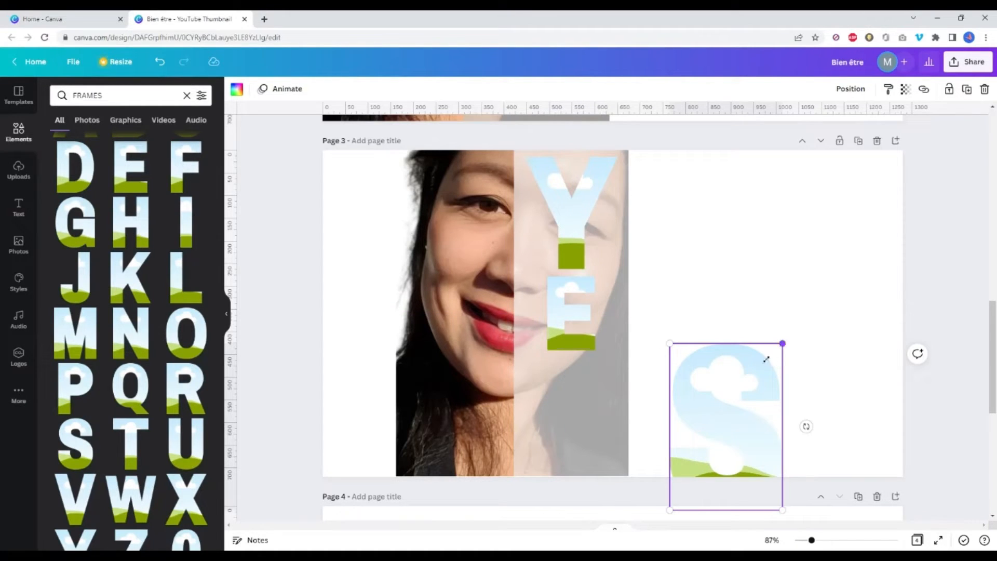
pyautogui.moveTo(766, 359); pyautogui.dragTo(734, 406)
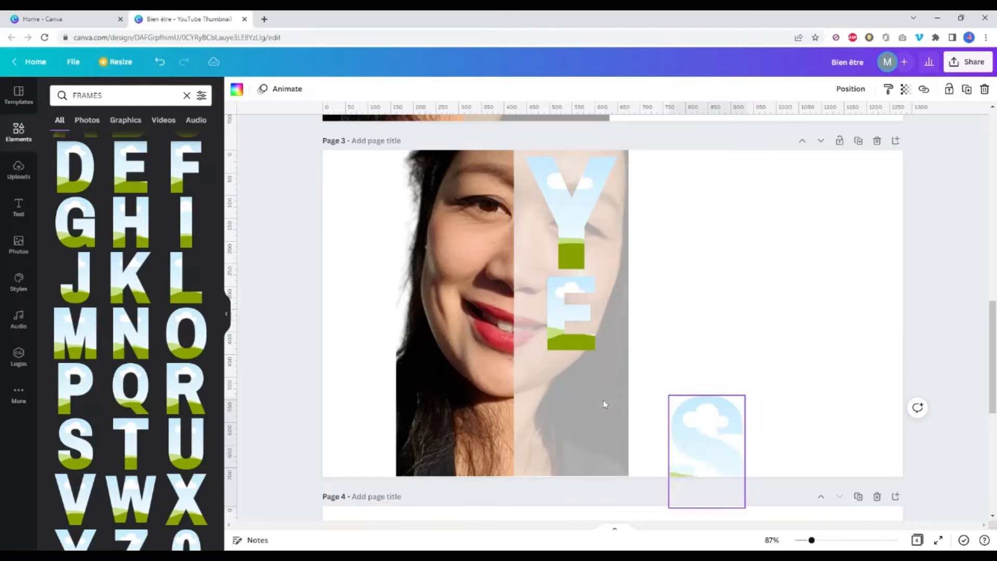
pyautogui.moveTo(724, 447); pyautogui.dragTo(589, 410)
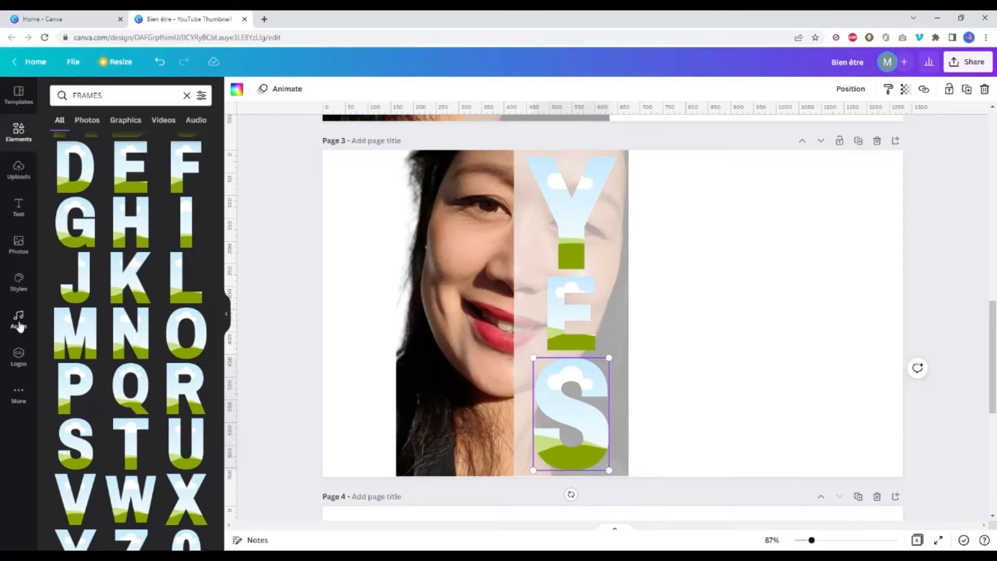
# - Fill the Y frame with the uploaded smiling portrait, then enlarge and reposition the photo inside it to match the face behind
pyautogui.click(17, 174)
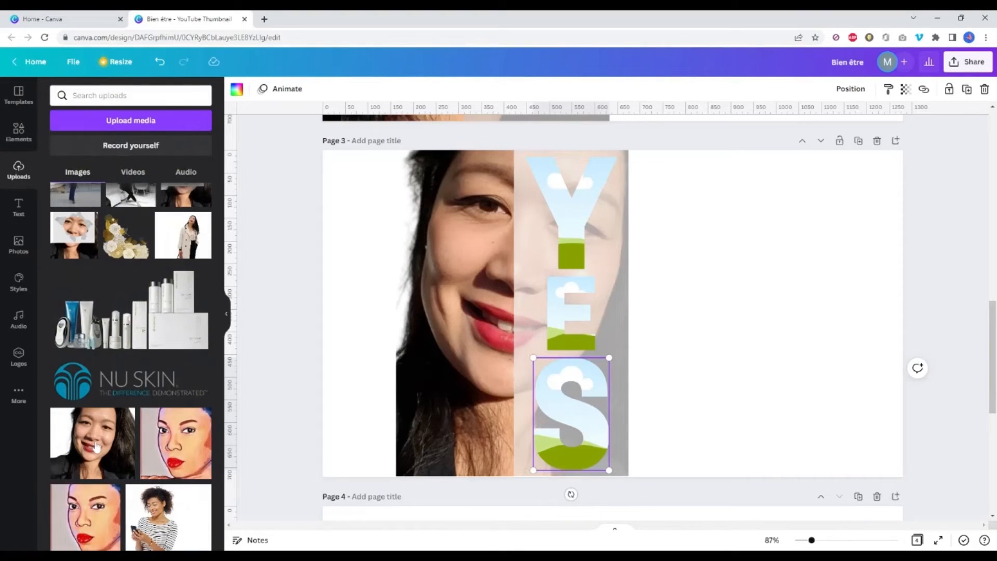
pyautogui.moveTo(96, 447); pyautogui.dragTo(574, 218)
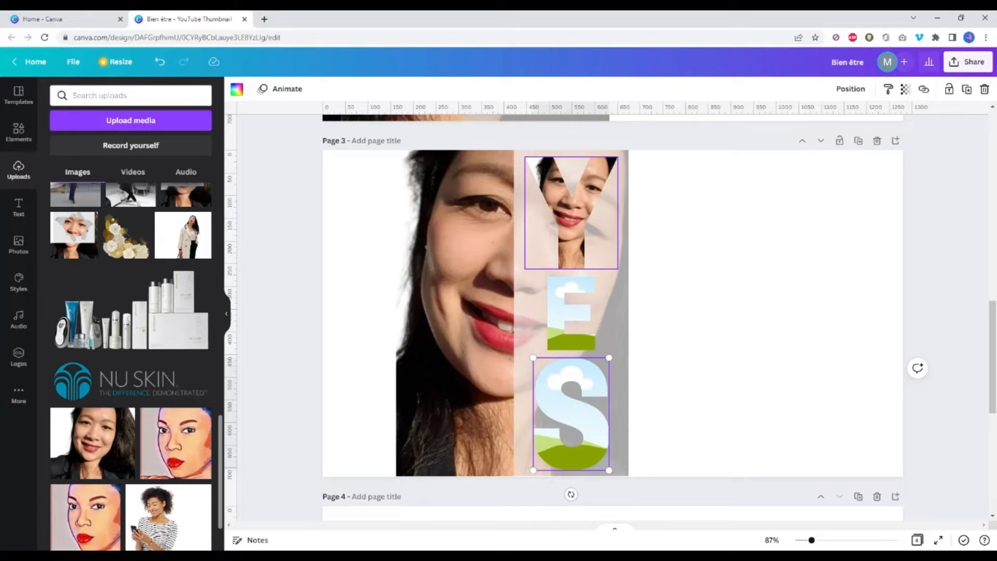
pyautogui.doubleClick(561, 207)
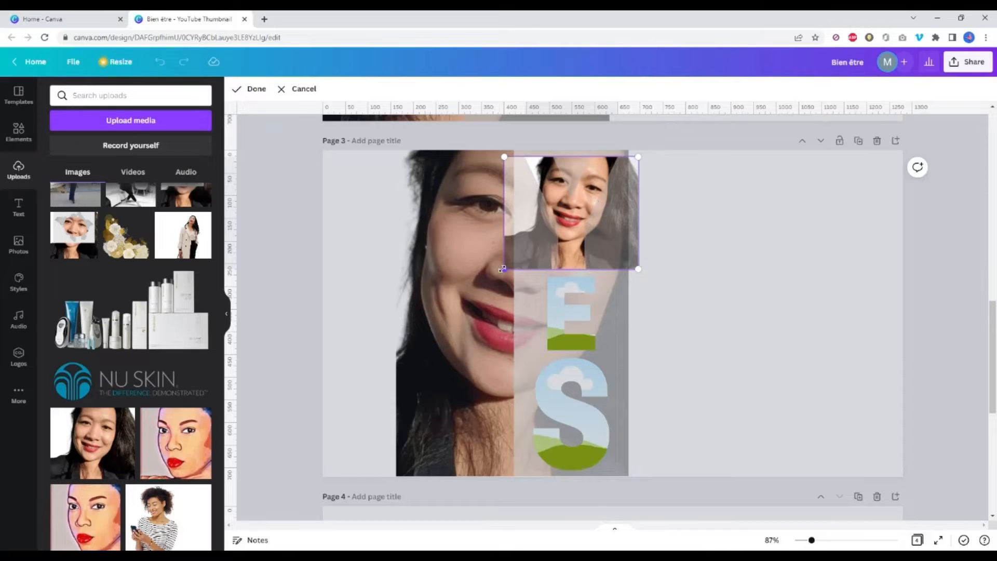
pyautogui.moveTo(503, 269); pyautogui.dragTo(280, 468)
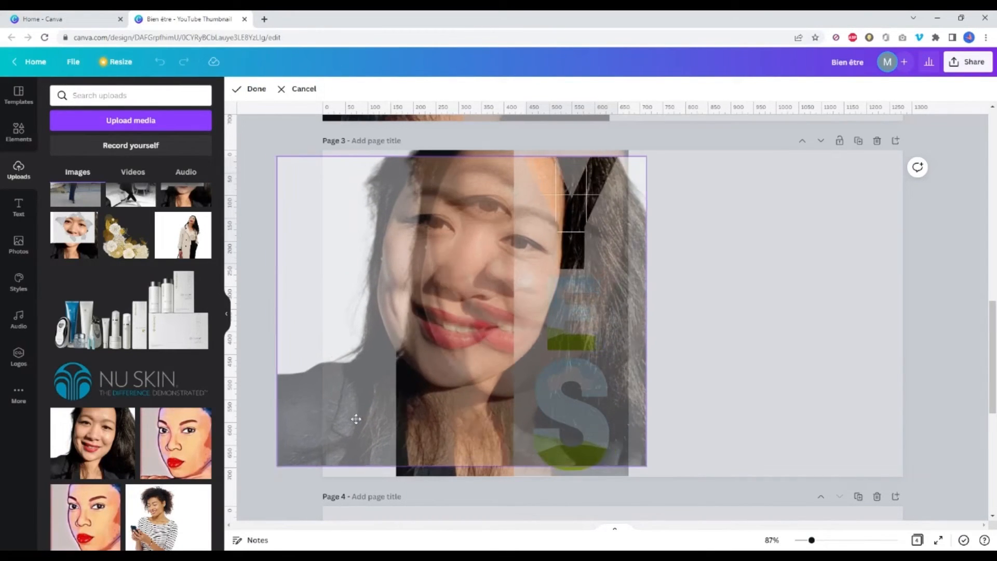
pyautogui.moveTo(356, 419); pyautogui.dragTo(406, 413)
pyautogui.moveTo(699, 457); pyautogui.dragTo(723, 492)
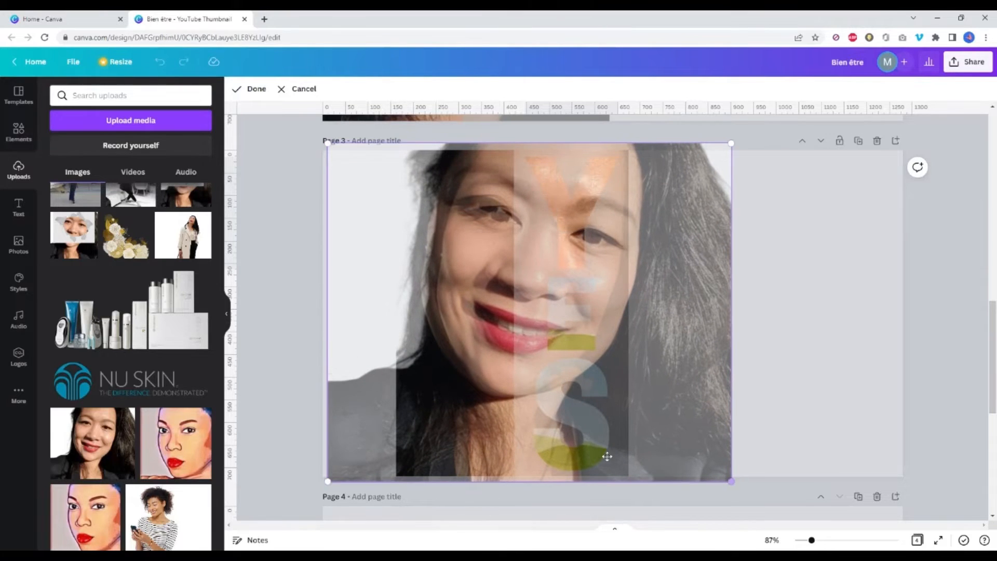
pyautogui.moveTo(478, 371); pyautogui.dragTo(468, 364)
pyautogui.moveTo(720, 473); pyautogui.dragTo(732, 483)
pyautogui.moveTo(480, 378); pyautogui.dragTo(476, 376)
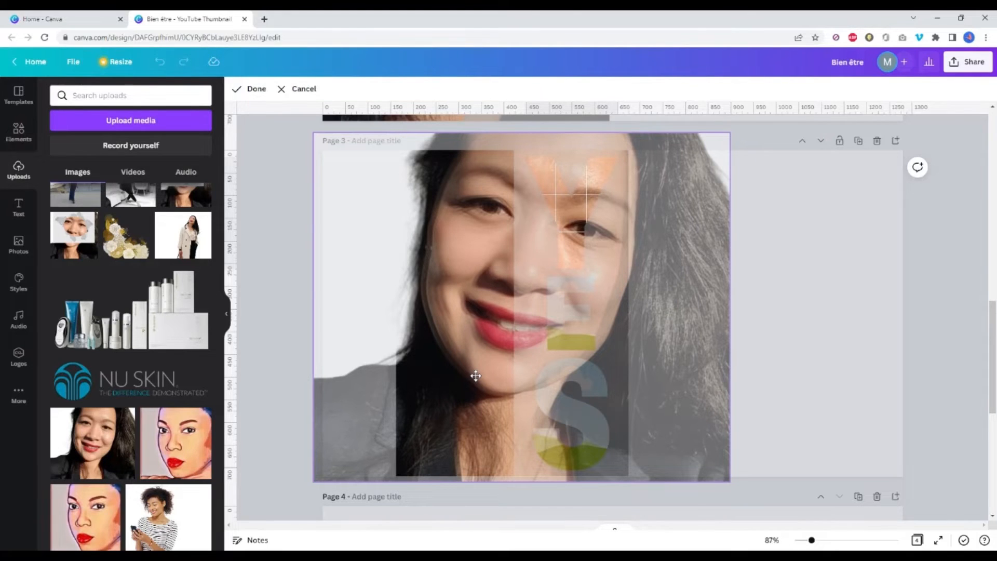
pyautogui.moveTo(476, 375); pyautogui.dragTo(475, 376)
pyautogui.click(256, 92)
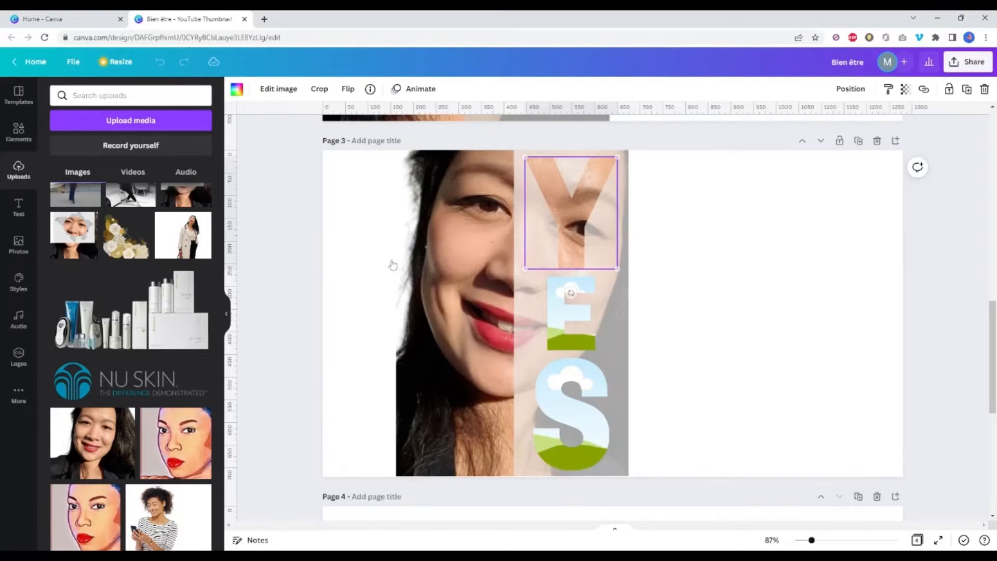
# - Enlarge the portrait inside the Y frame a little more and realign it with the face behind
pyautogui.click(567, 232)
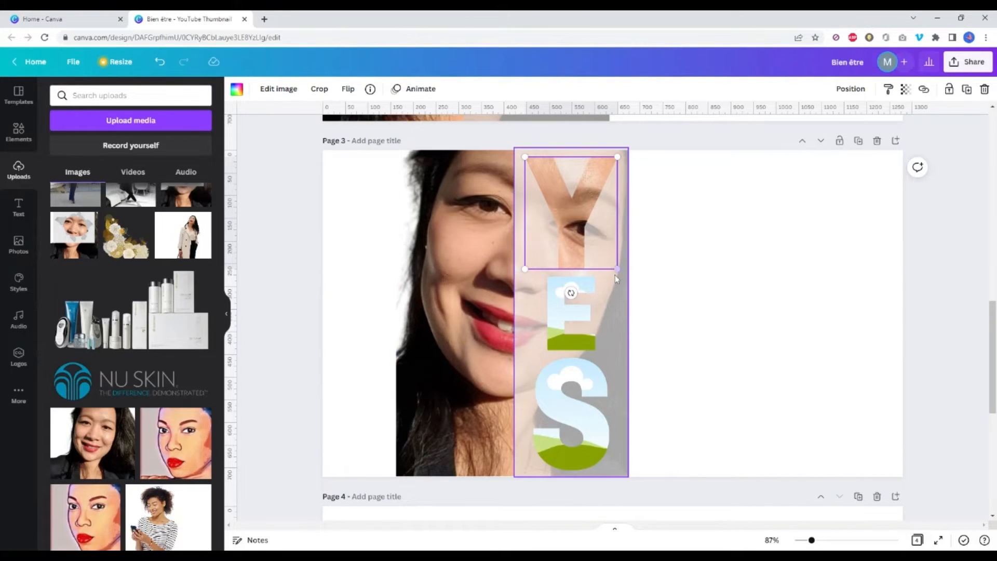
pyautogui.moveTo(611, 308); pyautogui.dragTo(606, 301)
pyautogui.doubleClick(571, 238)
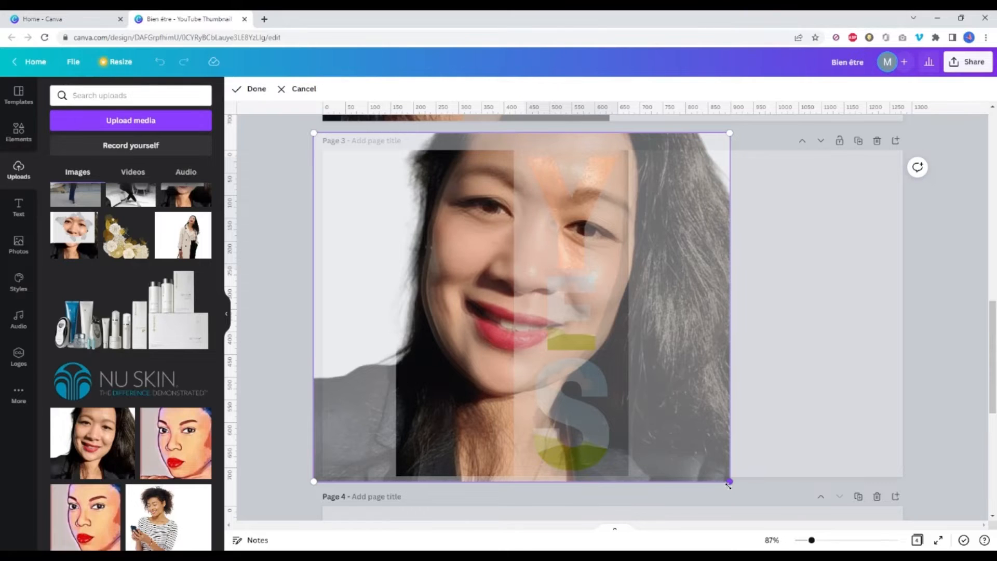
pyautogui.moveTo(754, 493); pyautogui.dragTo(786, 500)
pyautogui.moveTo(704, 355); pyautogui.dragTo(686, 344)
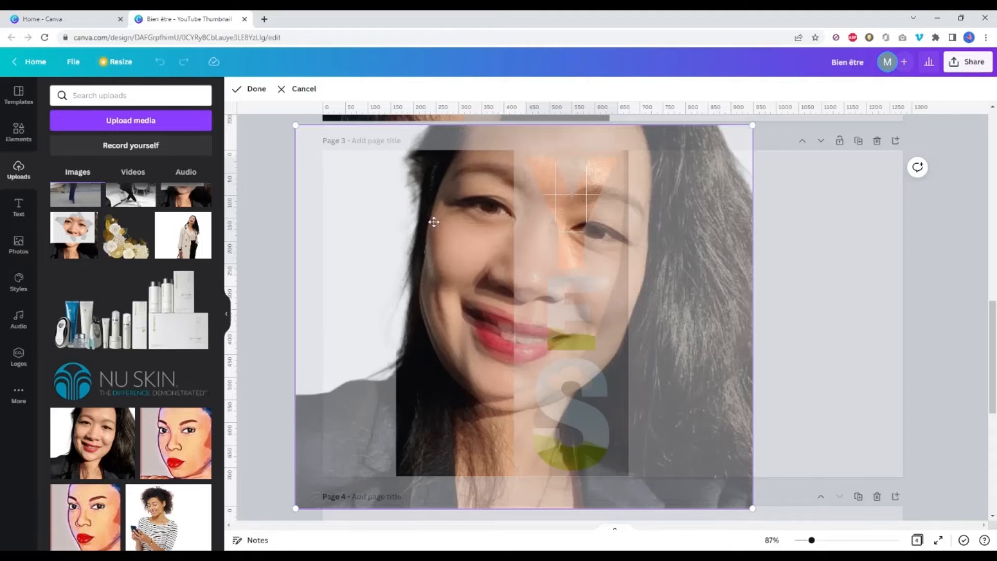
pyautogui.click(243, 92)
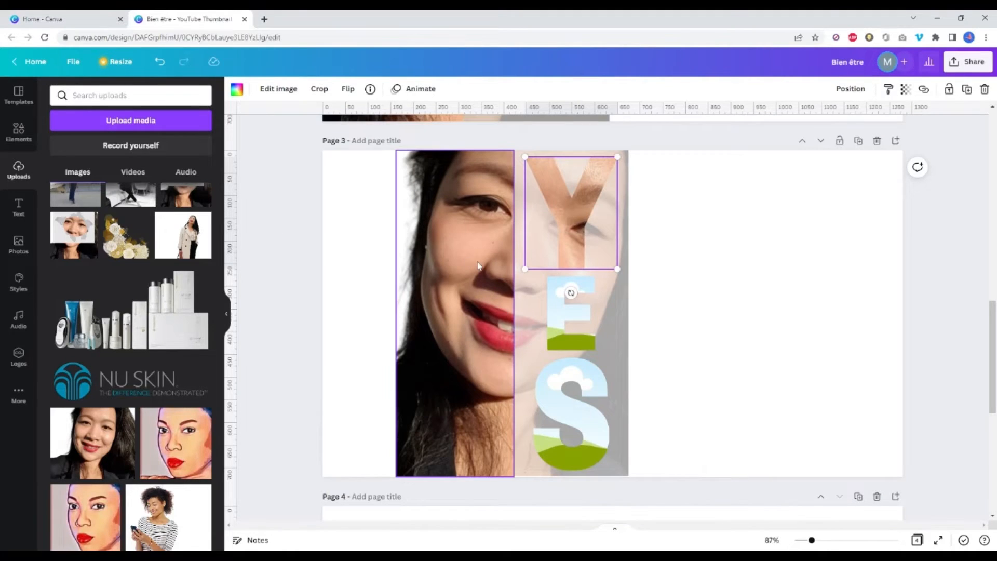
# - Widen the faded half of the portrait slightly at its outer edge on page 3
pyautogui.doubleClick(574, 247)
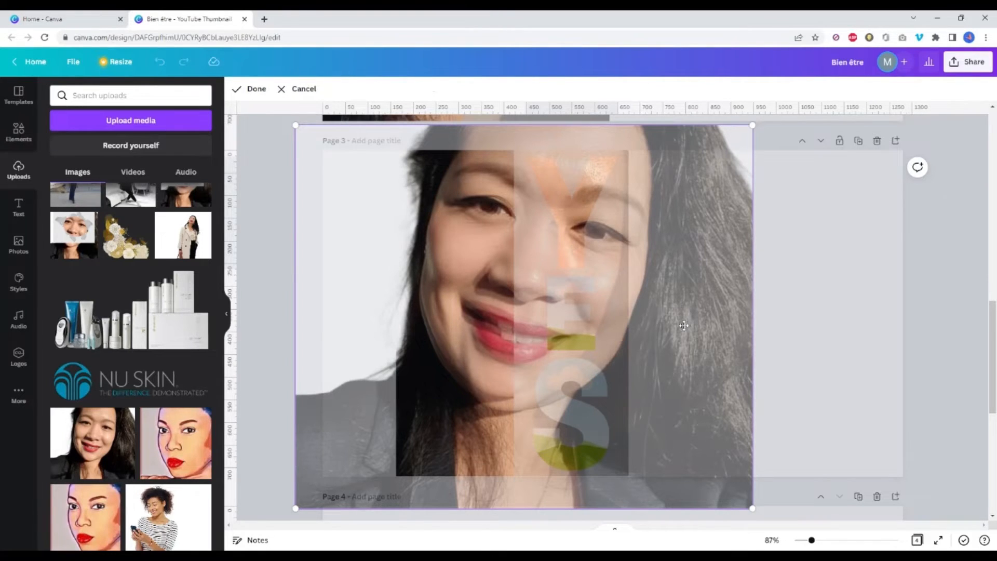
pyautogui.click(817, 341)
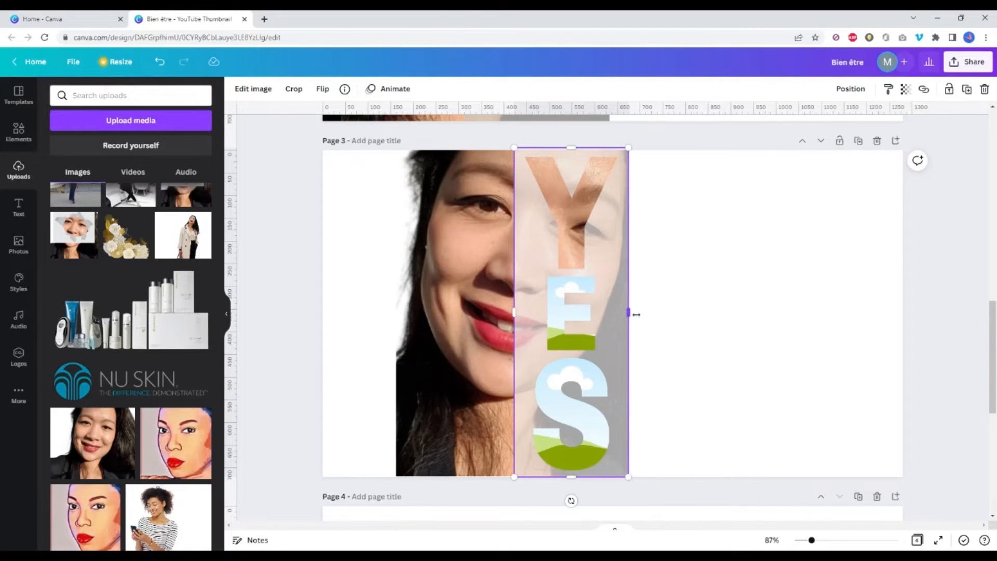
pyautogui.moveTo(636, 314)
pyautogui.mouseDown()
pyautogui.moveTo(627, 333)
pyautogui.moveTo(618, 306)
pyautogui.moveTo(618, 318)
pyautogui.mouseUp()
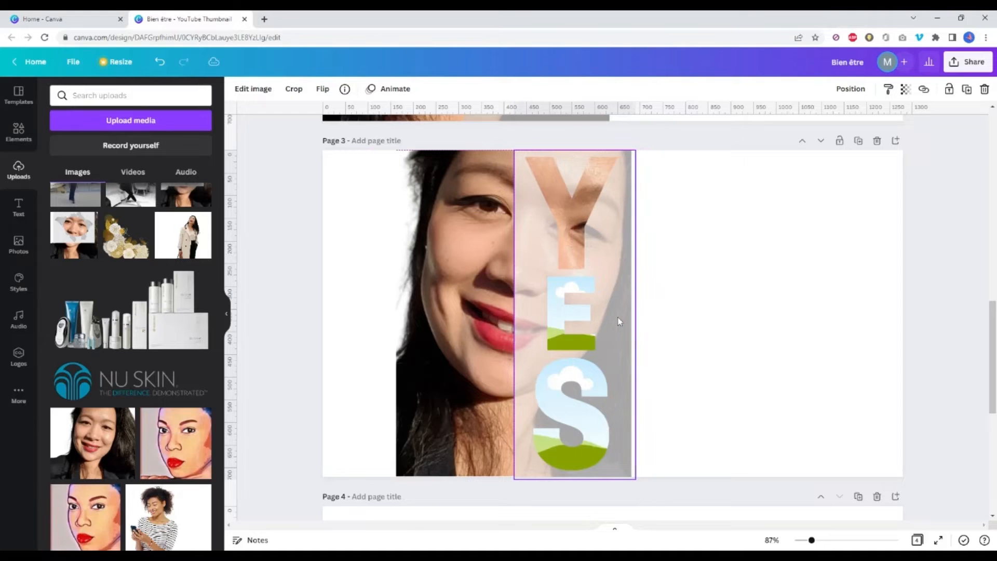
# - Shift the portrait inside the Y frame slightly up and to the left to refine its match with the background face
pyautogui.doubleClick(574, 221)
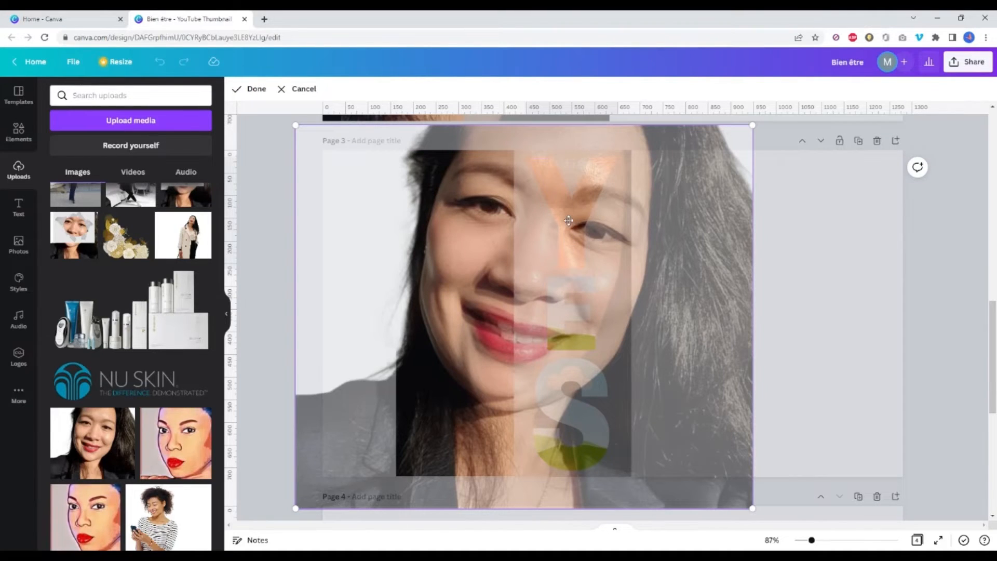
pyautogui.moveTo(294, 124)
pyautogui.mouseDown()
pyautogui.moveTo(280, 116)
pyautogui.moveTo(293, 125)
pyautogui.mouseUp()
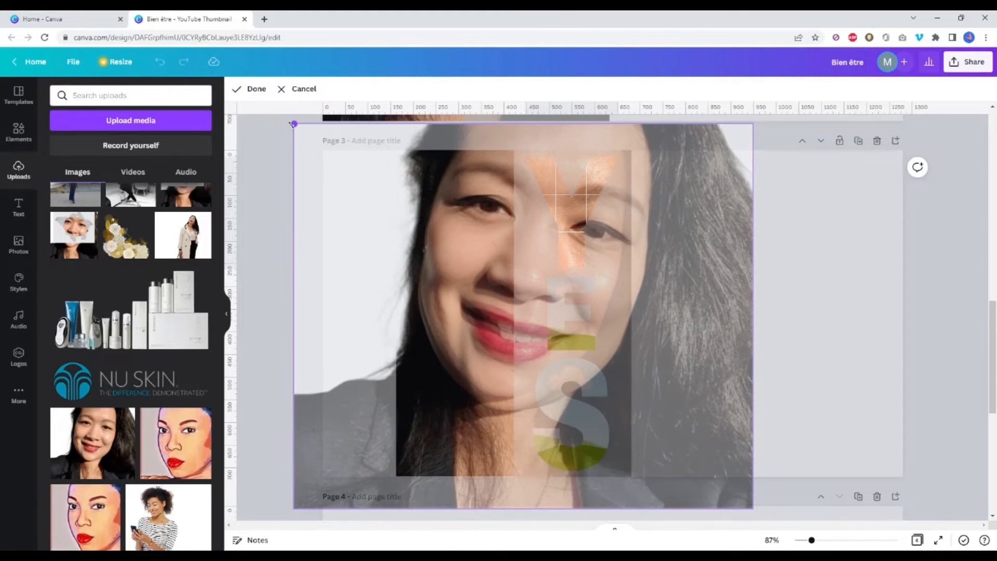
pyautogui.moveTo(706, 318); pyautogui.dragTo(801, 467)
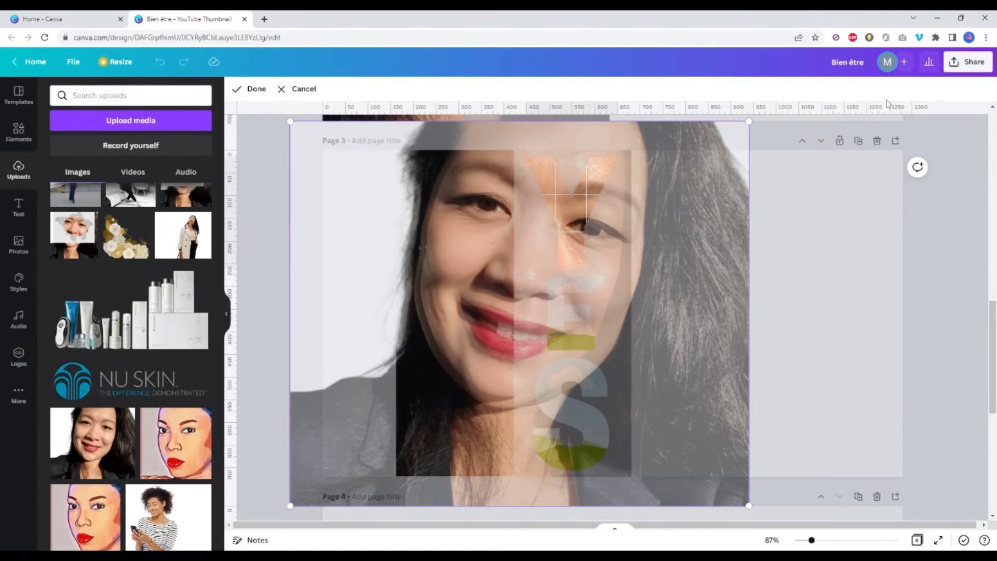
pyautogui.click(255, 89)
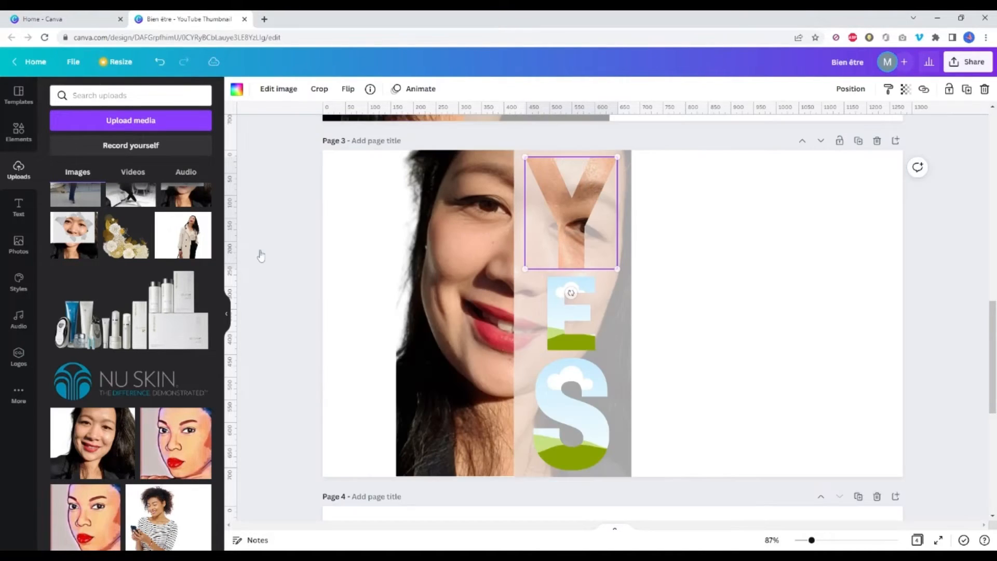
# - Move the Y frame left until its edge aligns with the split between the full-colour and faded halves
pyautogui.click(598, 252)
pyautogui.moveTo(605, 244)
pyautogui.mouseDown()
pyautogui.moveTo(614, 281)
pyautogui.moveTo(598, 367)
pyautogui.moveTo(600, 260)
pyautogui.moveTo(591, 243)
pyautogui.mouseUp()
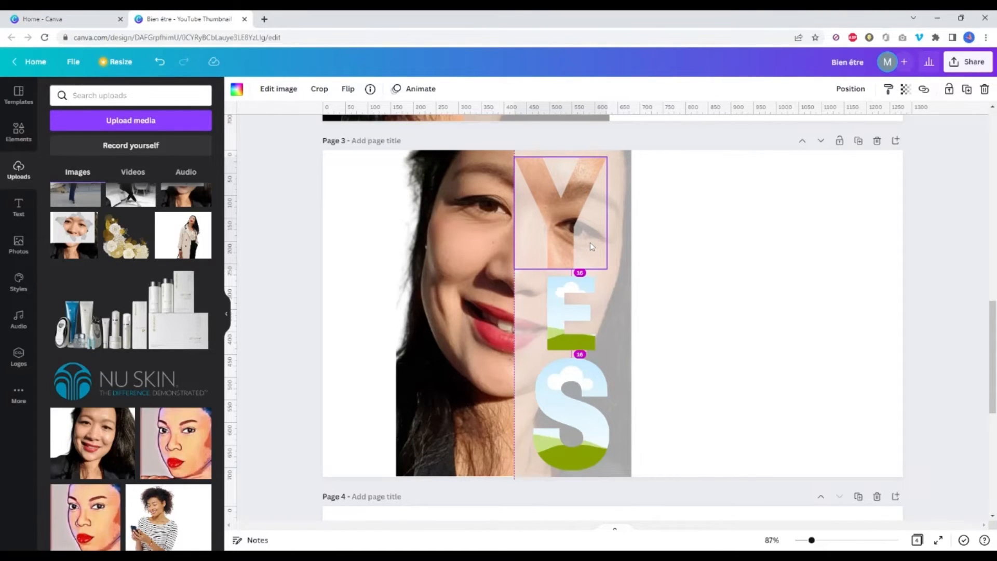
pyautogui.click(699, 329)
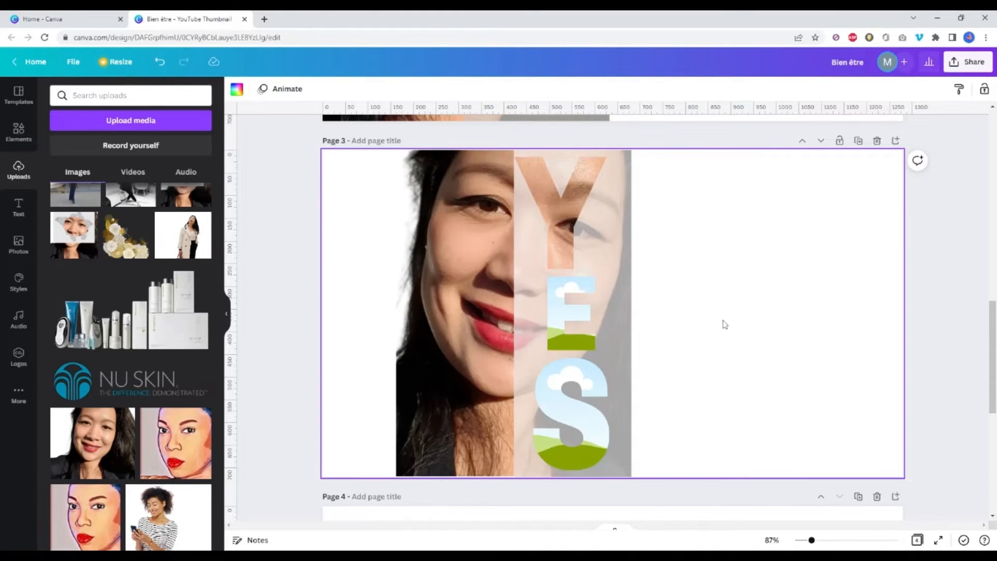
pyautogui.click(613, 283)
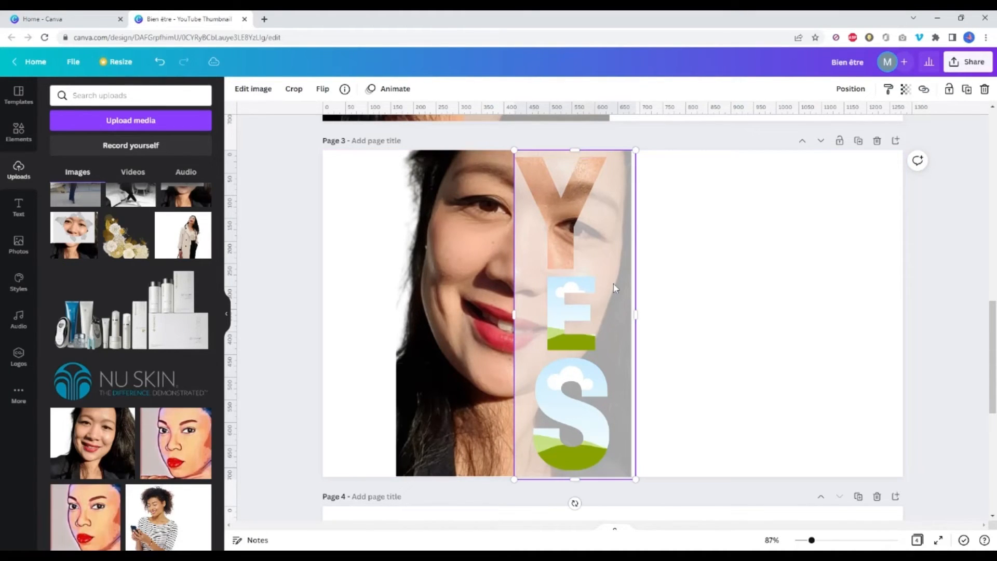
pyautogui.click(573, 249)
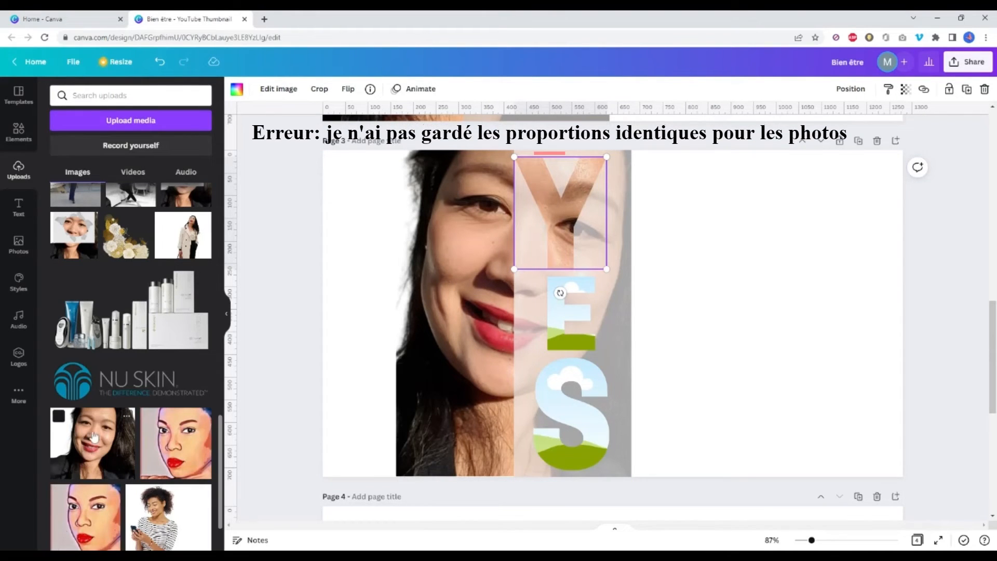
# - Fill the E frame with the same portrait, enlarging and positioning the photo inside it to line up with the face behind
pyautogui.moveTo(93, 437); pyautogui.dragTo(572, 312)
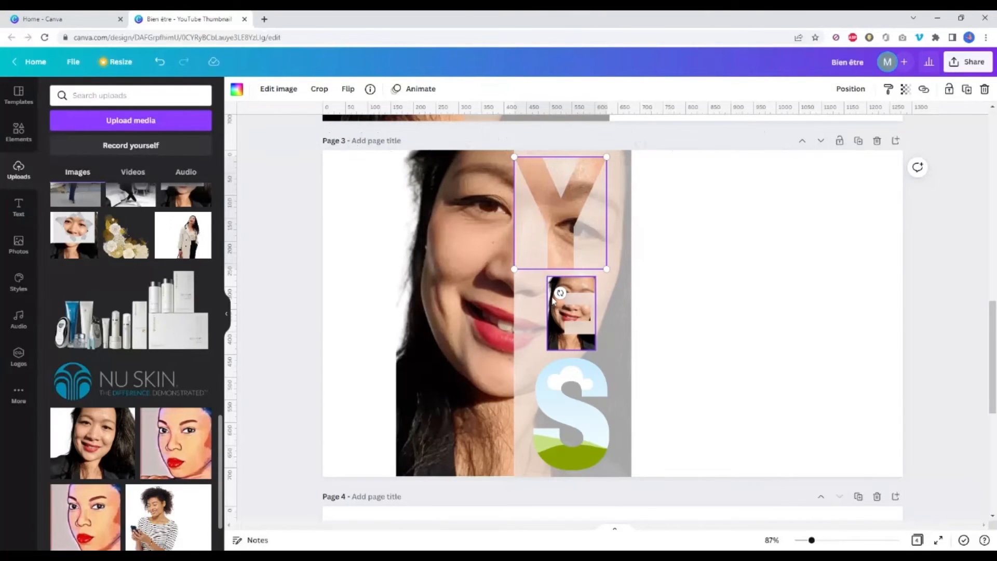
pyautogui.doubleClick(560, 316)
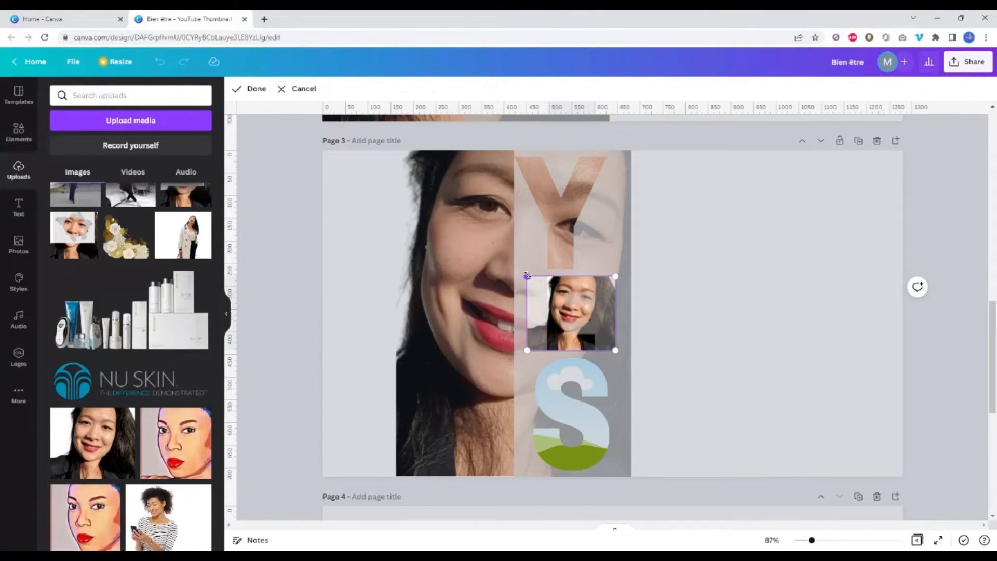
pyautogui.moveTo(527, 276); pyautogui.dragTo(296, 189)
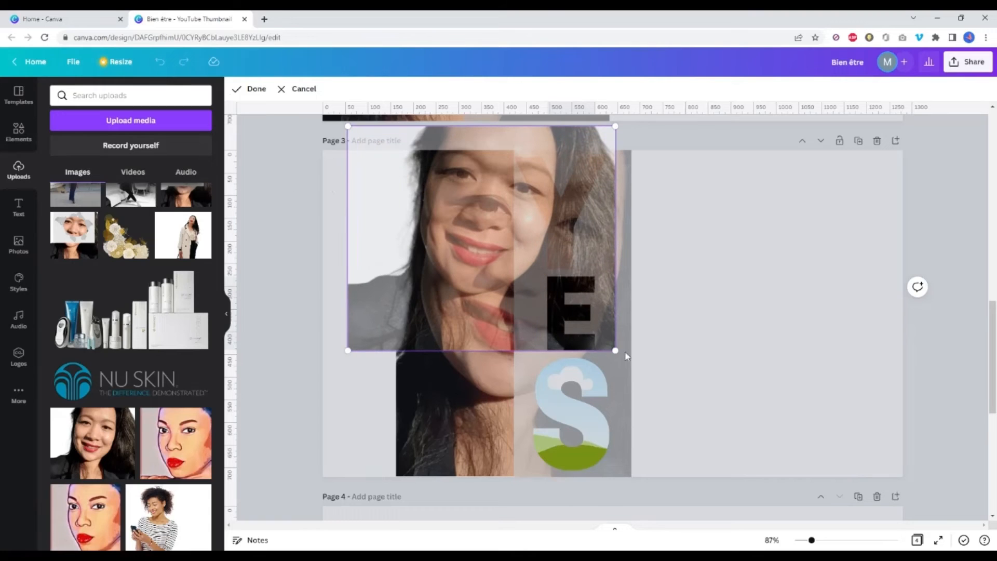
pyautogui.moveTo(612, 352); pyautogui.dragTo(758, 470)
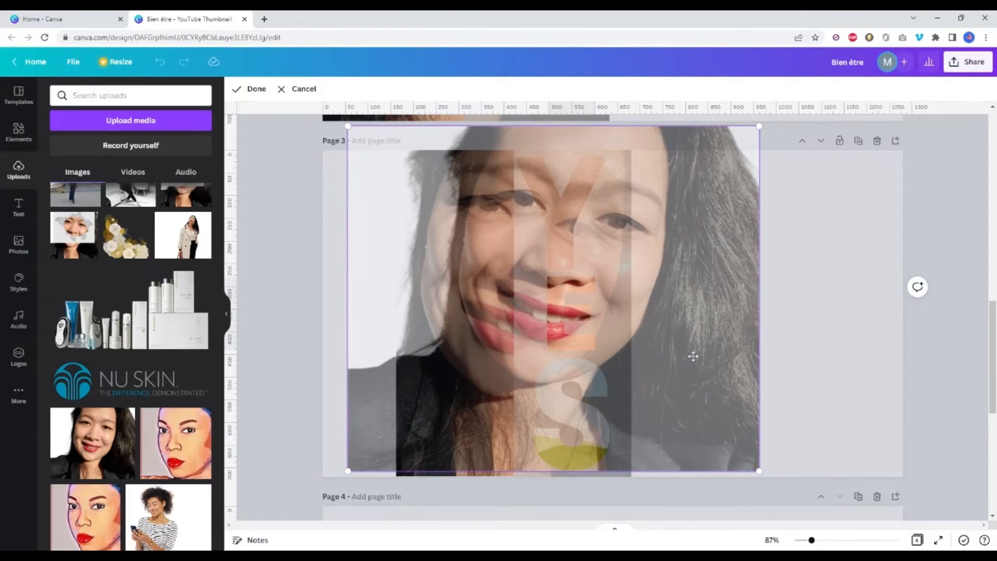
pyautogui.moveTo(654, 295); pyautogui.dragTo(612, 308)
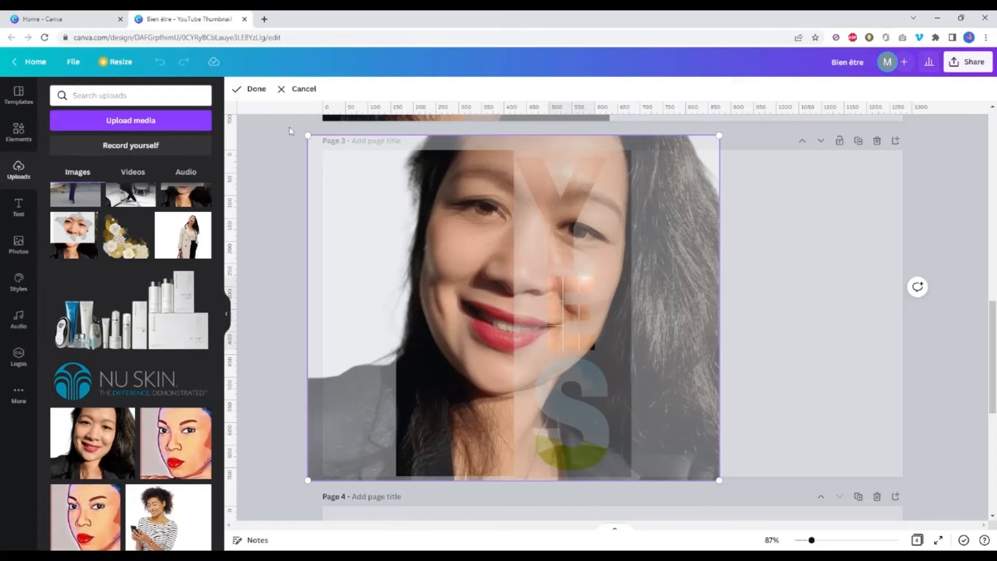
pyautogui.click(253, 89)
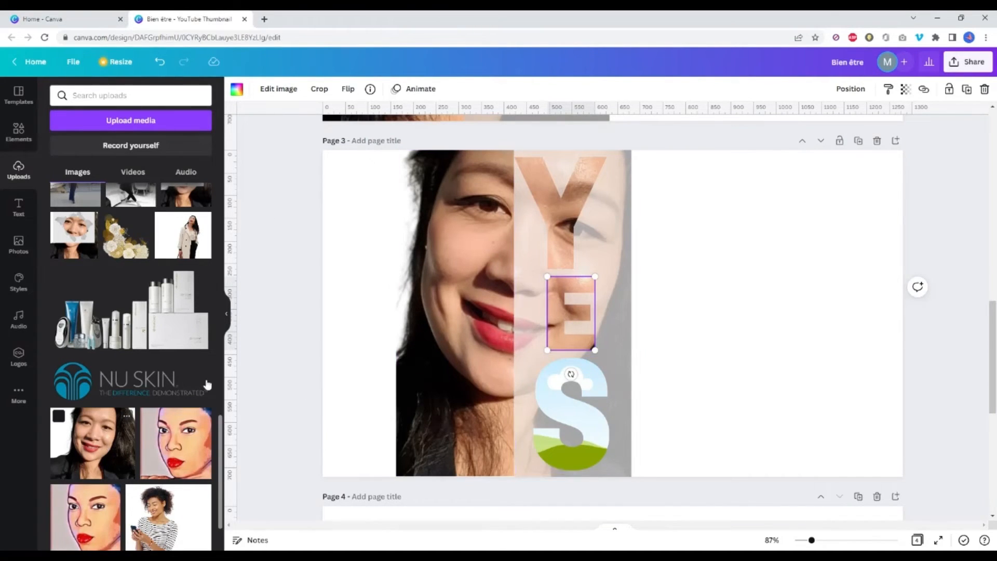
# - Fill the S frame on page 3 with the same portrait, enlarging and positioning the photo inside it to match the background face
pyautogui.moveTo(93, 443); pyautogui.dragTo(543, 403)
pyautogui.doubleClick(553, 383)
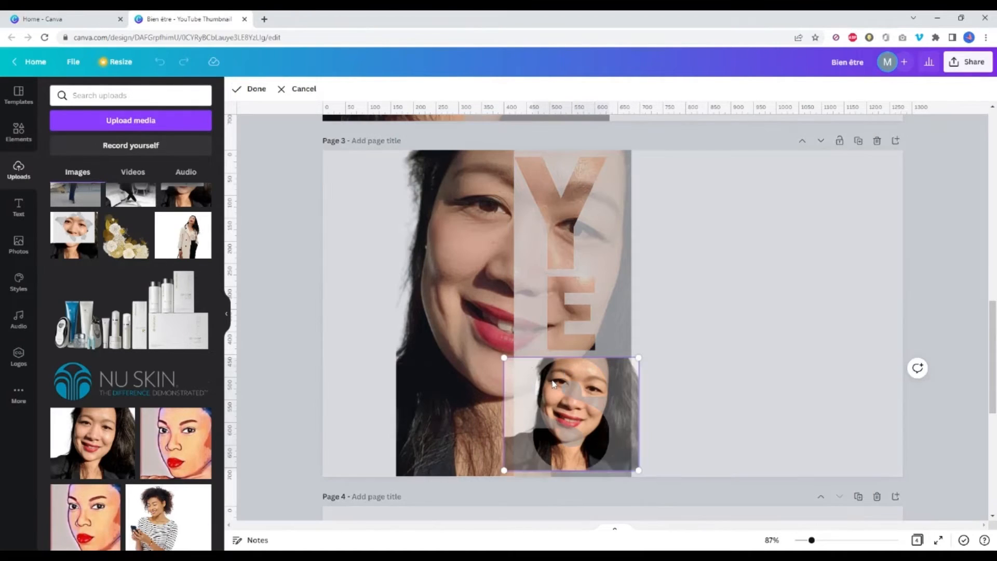
pyautogui.moveTo(462, 330); pyautogui.dragTo(270, 161)
pyautogui.moveTo(371, 313); pyautogui.dragTo(429, 282)
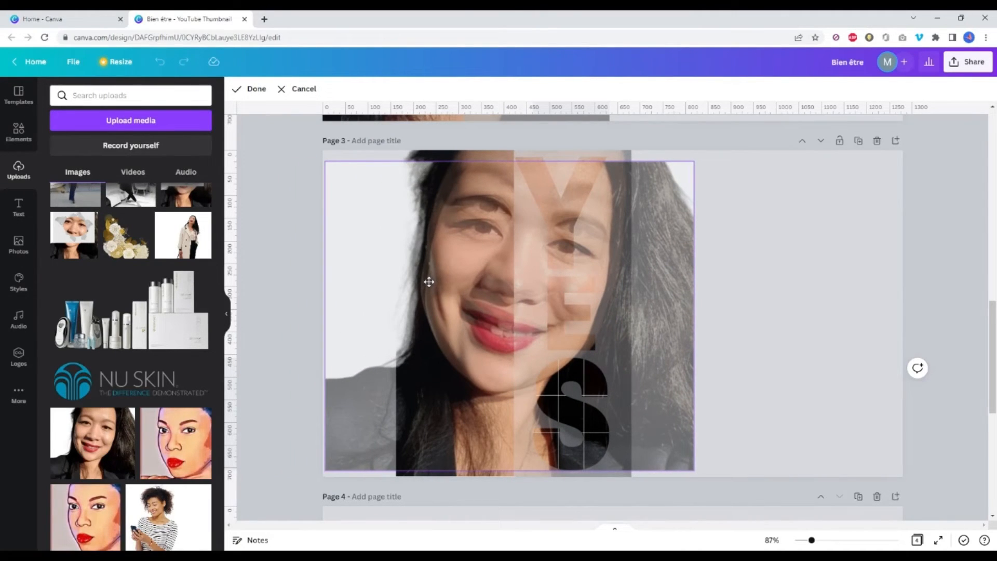
pyautogui.moveTo(326, 162); pyautogui.dragTo(282, 124)
pyautogui.moveTo(433, 259); pyautogui.dragTo(474, 269)
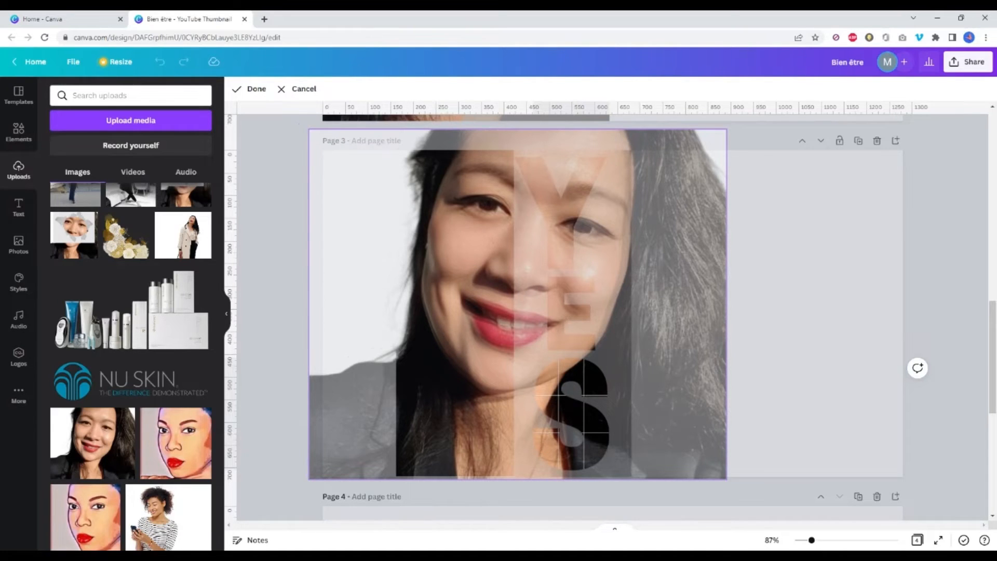
pyautogui.moveTo(474, 269); pyautogui.dragTo(475, 270)
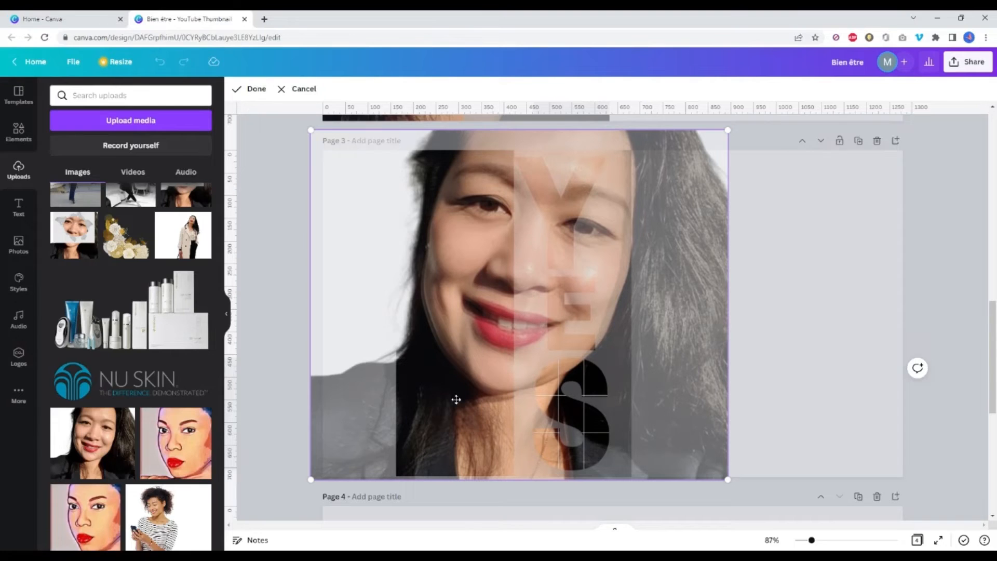
pyautogui.click(257, 89)
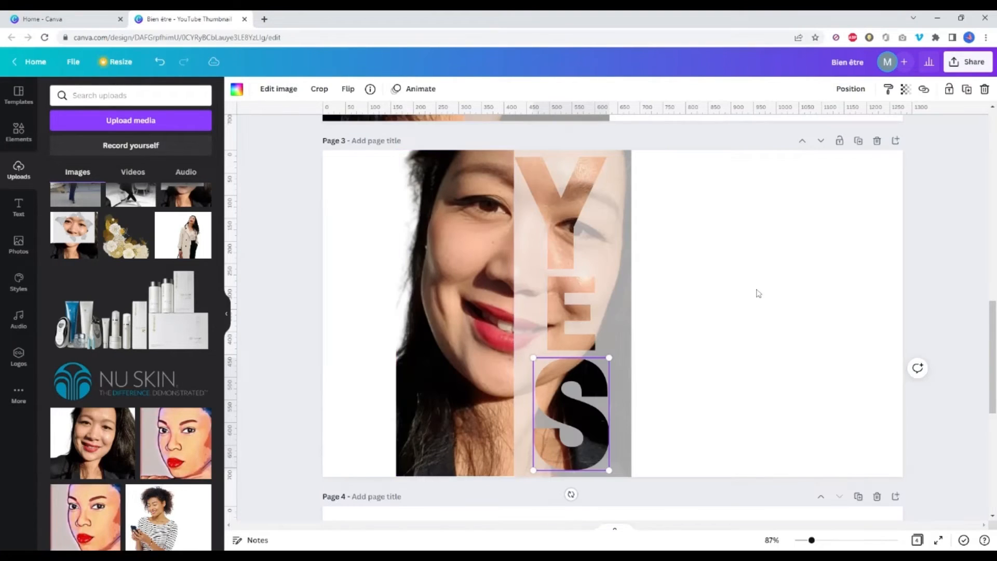
pyautogui.click(737, 414)
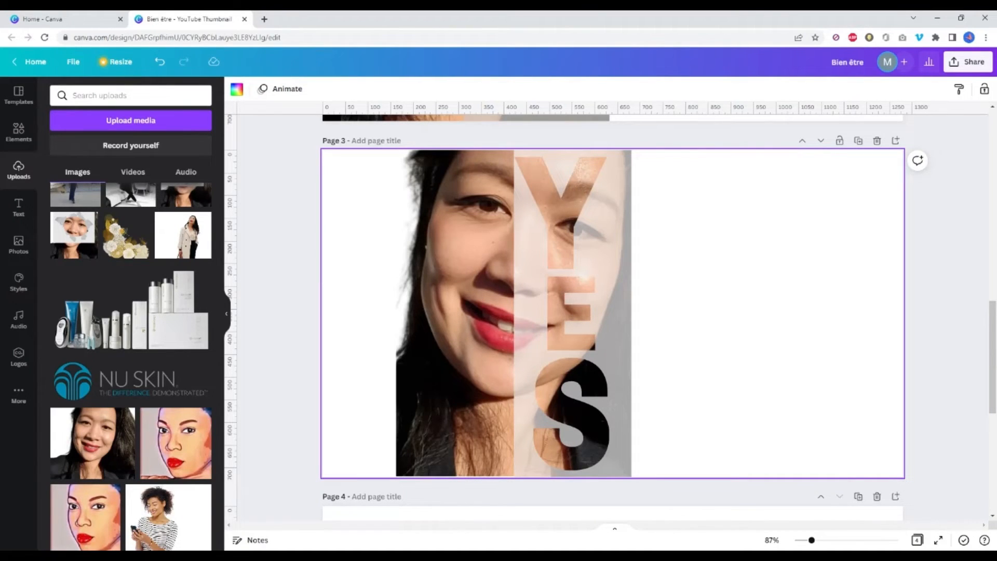
# - Compare the thumbnails on pages 1, 2 and 3
pyautogui.scroll(7, 750, 381)
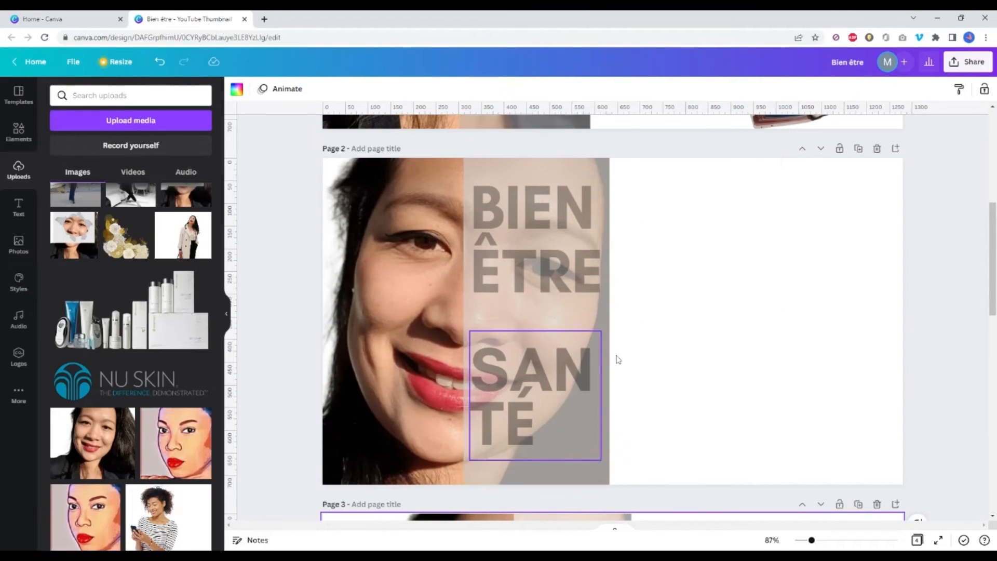
pyautogui.scroll(-6, 704, 421)
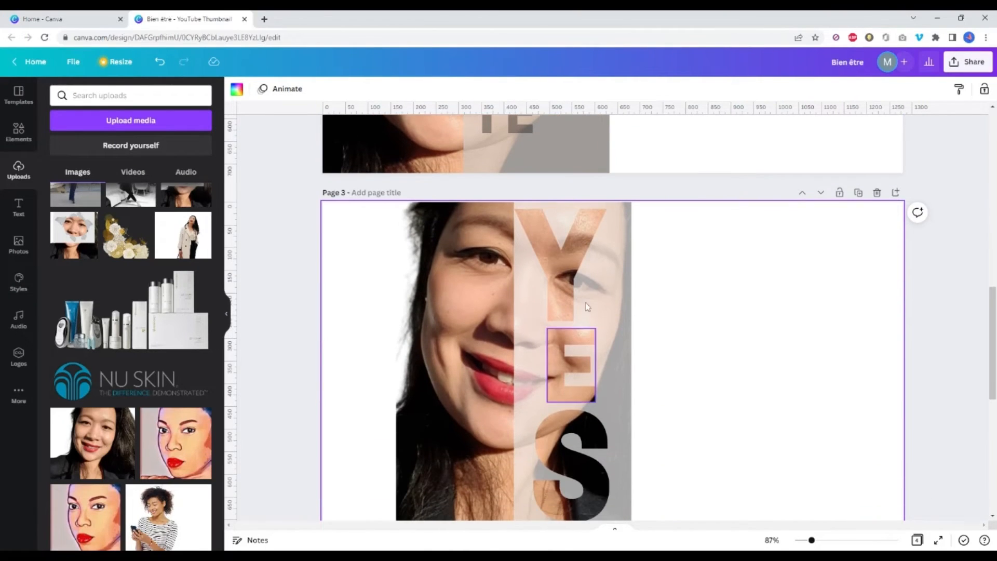
pyautogui.scroll(-1, 745, 444)
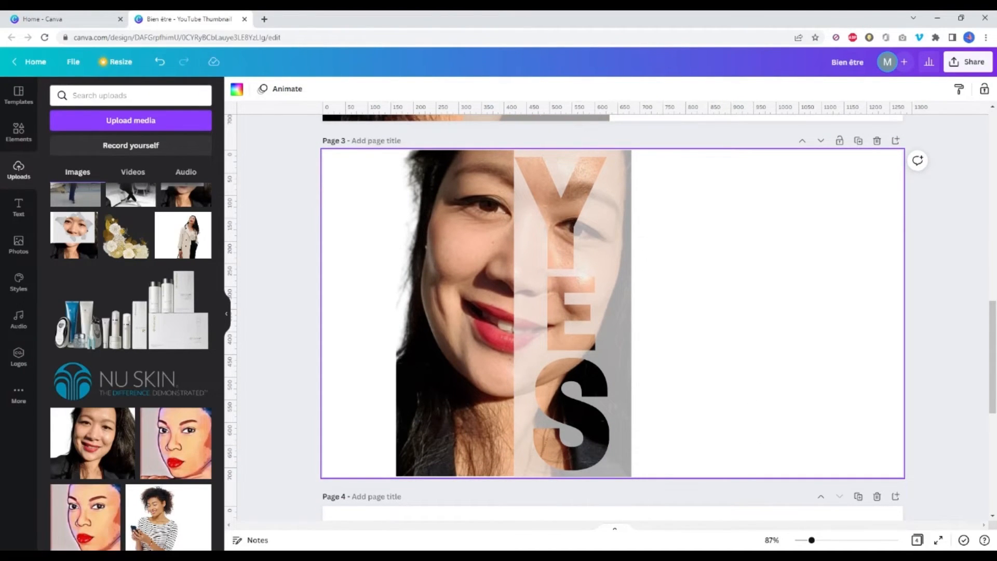
pyautogui.scroll(6, 752, 441)
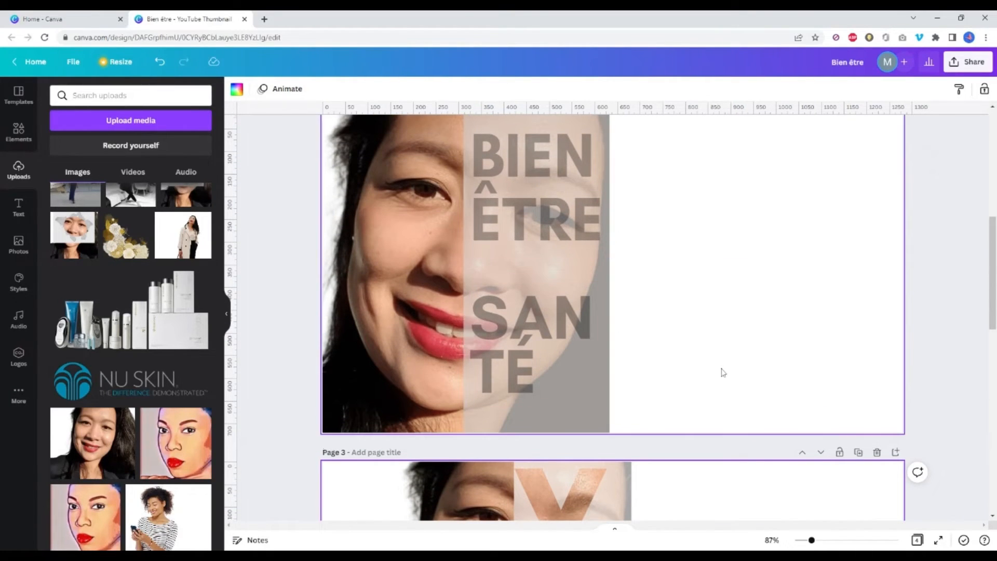
pyautogui.scroll(8, 723, 372)
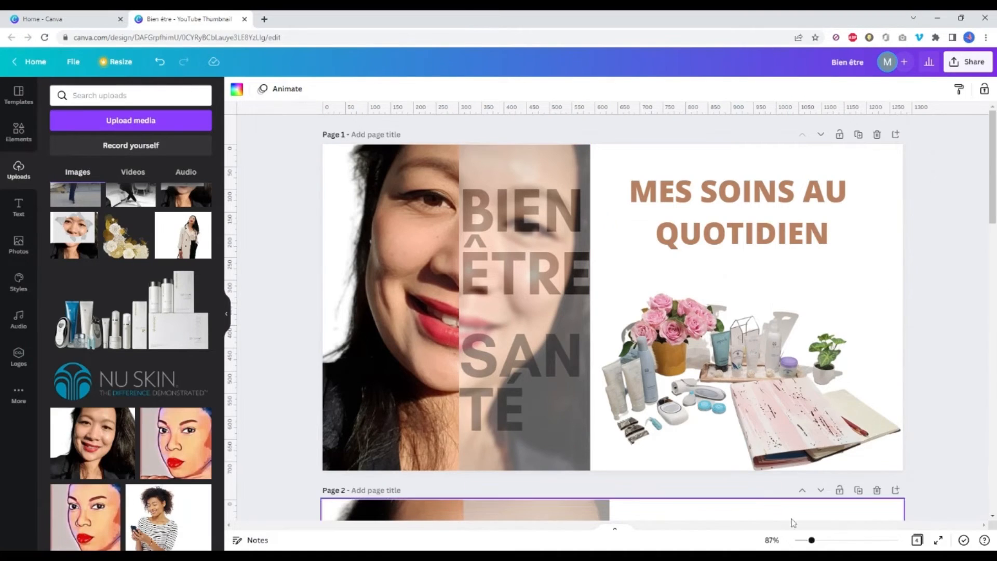
pyautogui.scroll(-12, 639, 500)
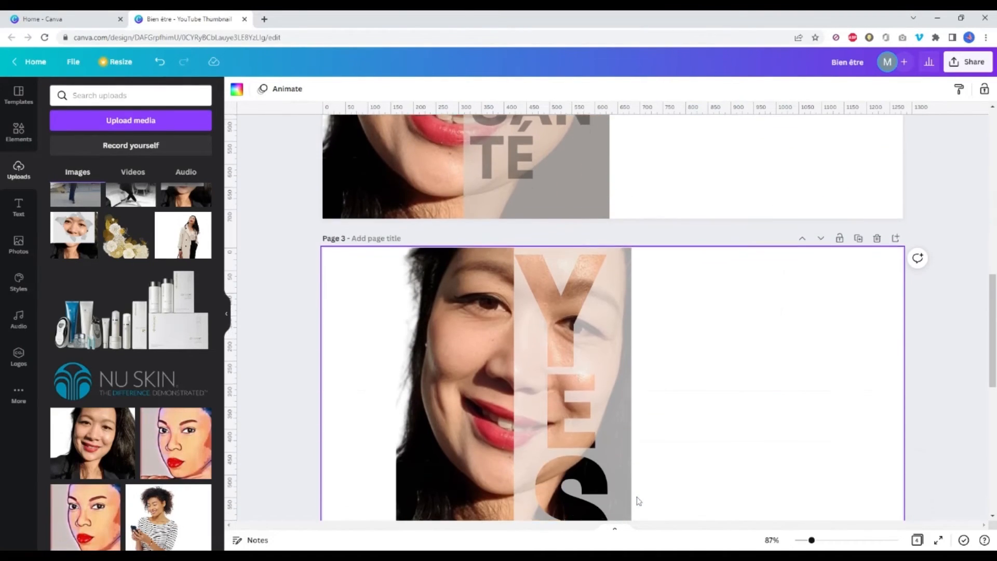
pyautogui.scroll(-1, 639, 501)
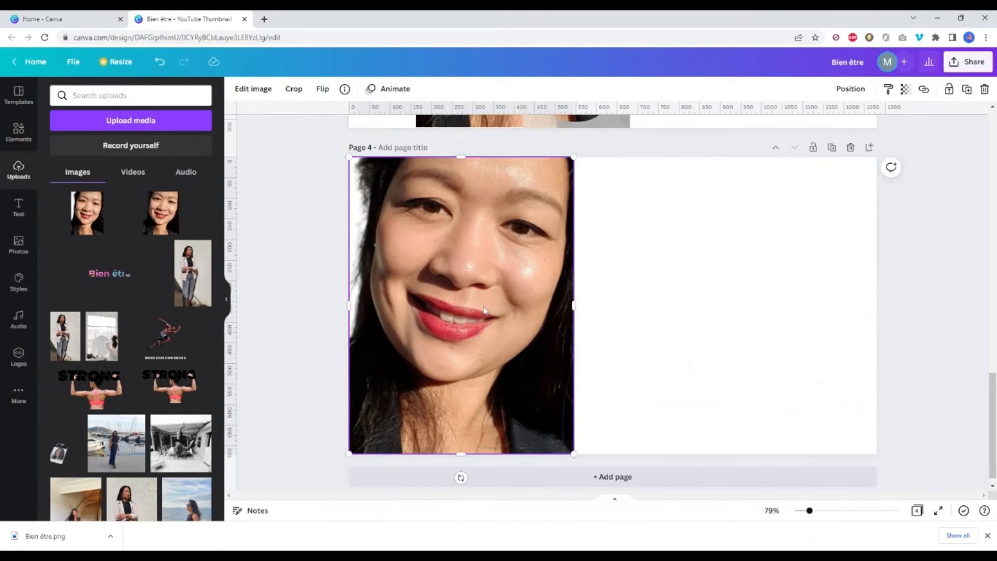
# - Split the portrait on page 4 by cropping one copy to each half of the face and rejoining them side by side
pyautogui.moveTo(349, 306); pyautogui.dragTo(457, 305)
pyautogui.doubleClick(467, 259)
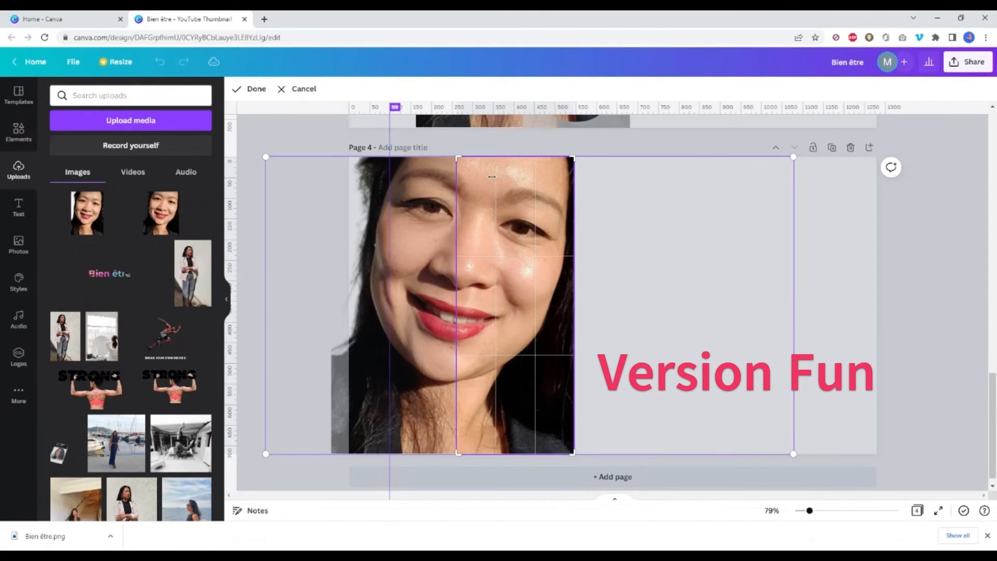
pyautogui.click(588, 145)
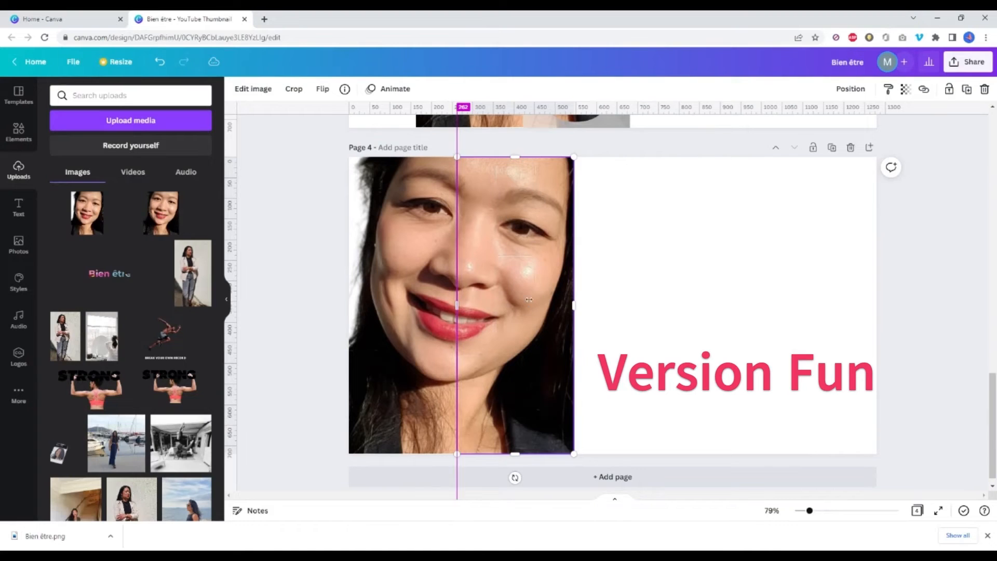
pyautogui.moveTo(515, 260); pyautogui.dragTo(667, 265)
pyautogui.click(415, 260)
pyautogui.moveTo(574, 306); pyautogui.dragTo(481, 297)
pyautogui.moveTo(653, 330); pyautogui.dragTo(503, 330)
# - Make the outer half of the page 4 portrait partly transparent and give it a blur of about 5
pyautogui.click(906, 89)
pyautogui.moveTo(901, 131); pyautogui.dragTo(839, 131)
pyautogui.click(253, 89)
pyautogui.click(197, 289)
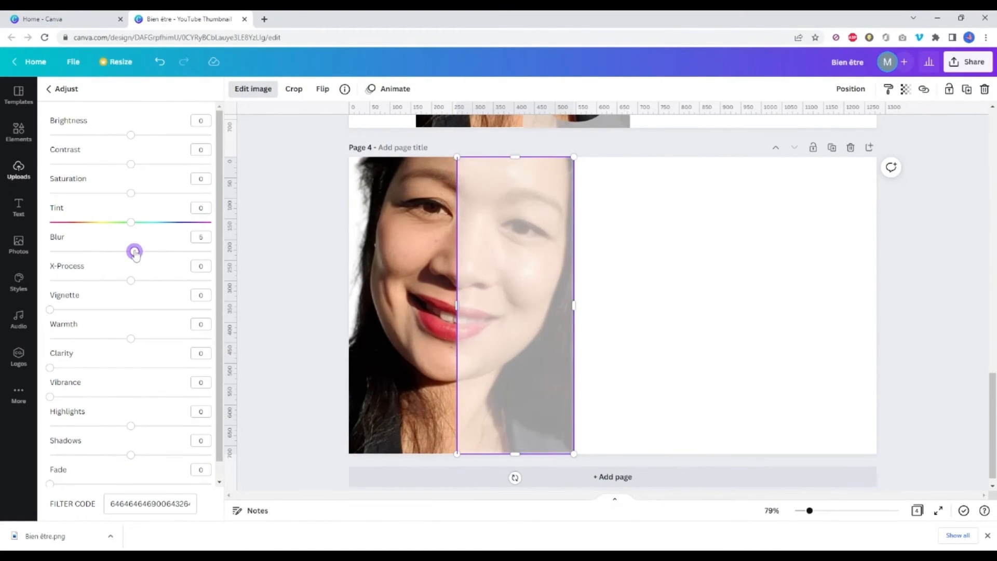
# - Add D, E, V and I letter frames to page 4, spread them apart and place a reduced D atop the faded half
pyautogui.click(19, 132)
pyautogui.click(76, 502)
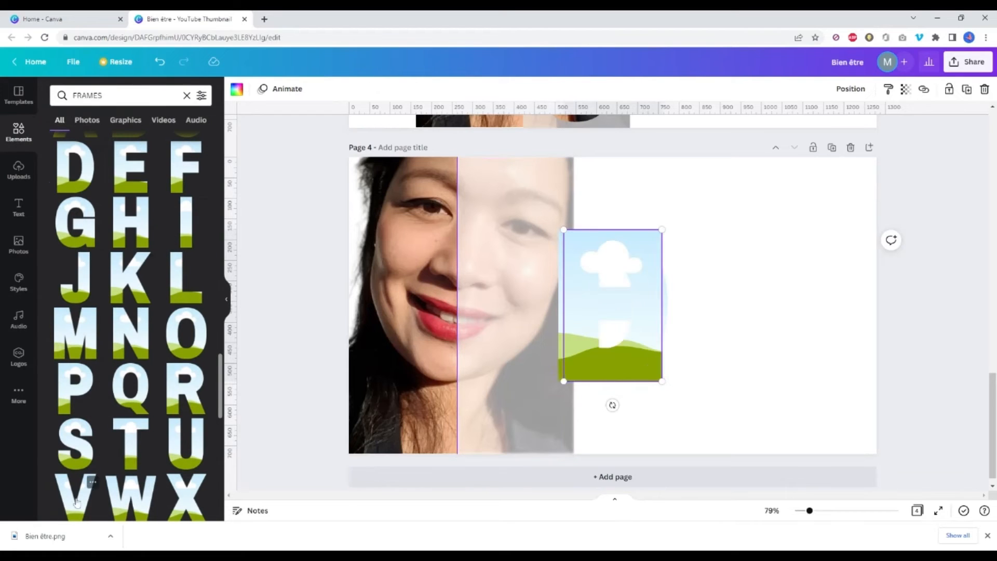
pyautogui.moveTo(645, 357); pyautogui.dragTo(738, 347)
pyautogui.moveTo(644, 270); pyautogui.dragTo(713, 247)
pyautogui.moveTo(558, 230); pyautogui.dragTo(605, 296)
pyautogui.moveTo(633, 336); pyautogui.dragTo(516, 208)
pyautogui.moveTo(550, 258); pyautogui.dragTo(534, 231)
pyautogui.moveTo(505, 195); pyautogui.dragTo(486, 198)
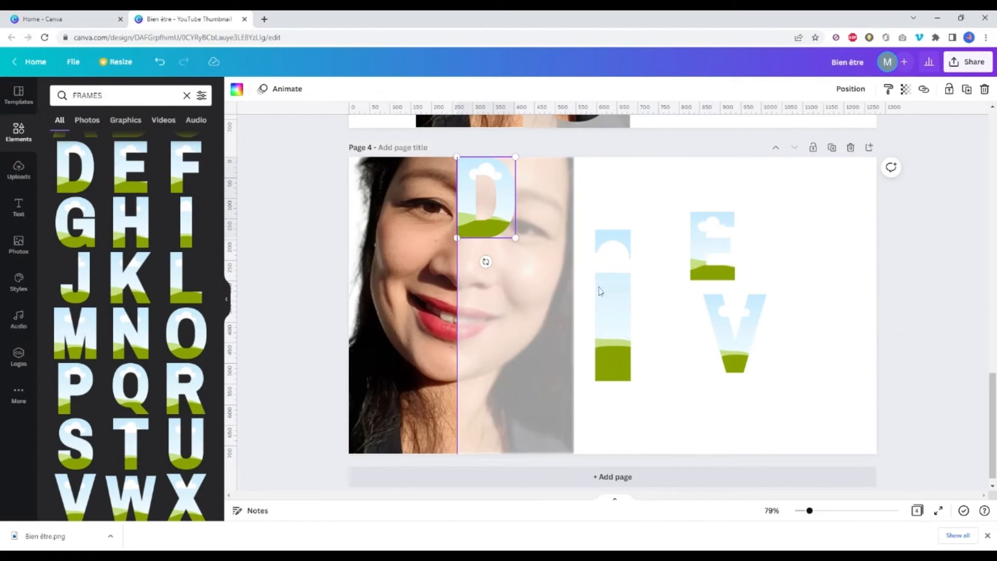
# - Stack the E, V and I frames in a column below the D along the portrait split, shrinking the V and I to fit
pyautogui.moveTo(712, 247); pyautogui.dragTo(531, 272)
pyautogui.moveTo(727, 343); pyautogui.dragTo(482, 360)
pyautogui.moveTo(532, 272); pyautogui.dragTo(480, 272)
pyautogui.click(488, 353)
pyautogui.moveTo(521, 389); pyautogui.dragTo(500, 365)
pyautogui.moveTo(595, 230); pyautogui.dragTo(606, 342)
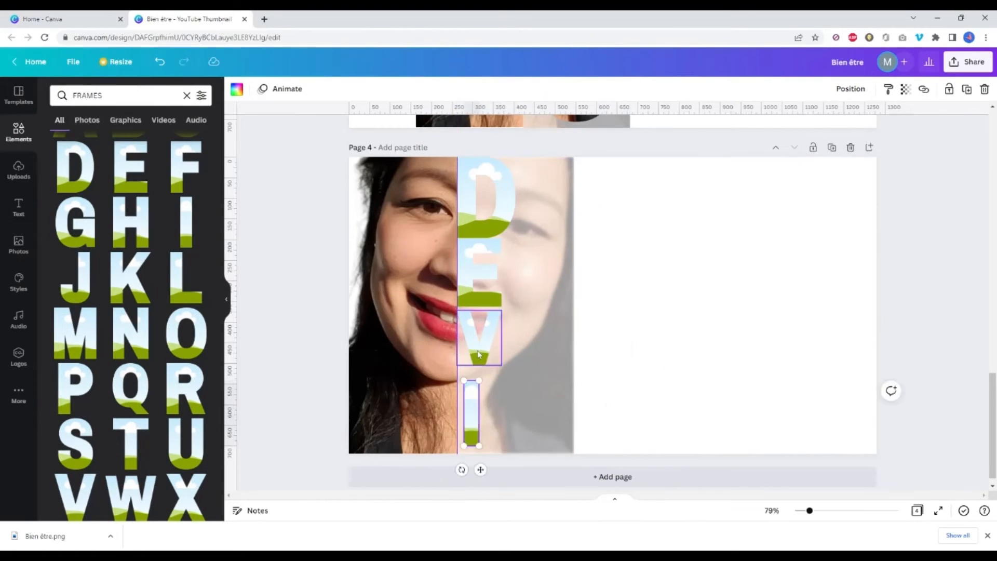
pyautogui.moveTo(484, 276); pyautogui.dragTo(481, 276)
pyautogui.click(659, 303)
# - Fill the D frame with the uploaded portrait, enlarging and positioning the photo to line up with the face behind
pyautogui.click(18, 244)
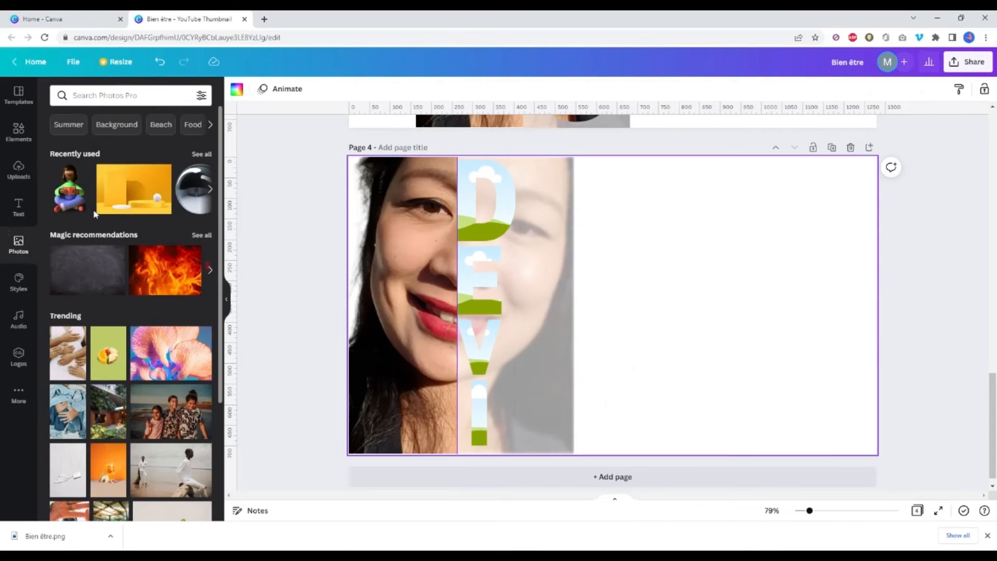
pyautogui.click(18, 170)
pyautogui.moveTo(161, 212); pyautogui.dragTo(481, 205)
pyautogui.doubleClick(481, 205)
pyautogui.moveTo(415, 240); pyautogui.dragTo(313, 296)
pyautogui.moveTo(559, 296); pyautogui.dragTo(864, 469)
pyautogui.moveTo(650, 416); pyautogui.dragTo(594, 414)
pyautogui.click(250, 89)
# - Fill the page 4 E frame with the uploaded portrait, scaled and aligned to the face behind
pyautogui.moveTo(161, 212); pyautogui.dragTo(481, 265)
pyautogui.doubleClick(482, 265)
pyautogui.moveTo(415, 241); pyautogui.dragTo(264, 159)
pyautogui.moveTo(543, 315); pyautogui.dragTo(780, 450)
pyautogui.moveTo(684, 387); pyautogui.dragTo(685, 386)
pyautogui.click(251, 90)
# - Fill the V frame with the uploaded portrait, adjusting its scale and position until it matches the face behind
pyautogui.moveTo(161, 212); pyautogui.dragTo(481, 340)
pyautogui.doubleClick(481, 340)
pyautogui.moveTo(427, 316); pyautogui.dragTo(267, 227)
pyautogui.moveTo(529, 375); pyautogui.dragTo(621, 426)
pyautogui.moveTo(620, 227); pyautogui.dragTo(753, 151)
pyautogui.moveTo(689, 250); pyautogui.dragTo(700, 259)
pyautogui.moveTo(764, 434); pyautogui.dragTo(793, 452)
pyautogui.moveTo(734, 410); pyautogui.dragTo(724, 410)
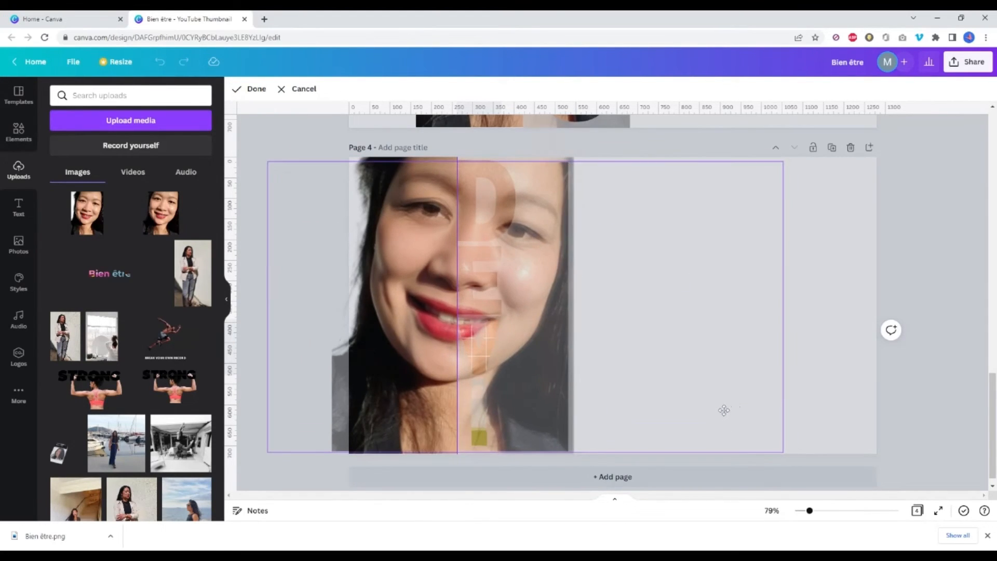
pyautogui.click(250, 89)
# - Fill the I frame with the uploaded portrait, refining its size and position to match the neck area behind
pyautogui.moveTo(401, 429); pyautogui.dragTo(479, 414)
pyautogui.doubleClick(479, 414)
pyautogui.moveTo(422, 380); pyautogui.dragTo(224, 267)
pyautogui.moveTo(536, 267); pyautogui.dragTo(754, 144)
pyautogui.moveTo(718, 289); pyautogui.dragTo(757, 303)
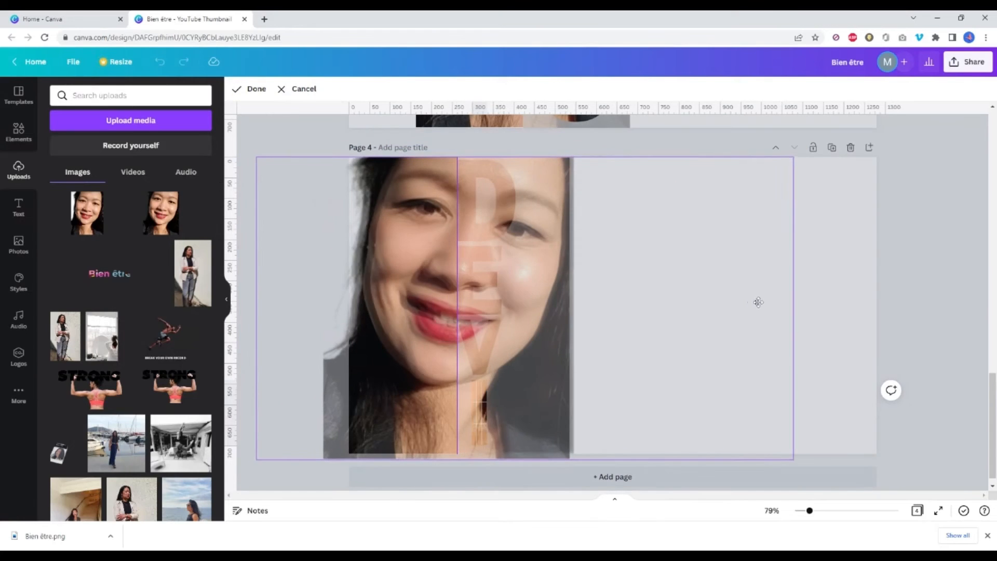
pyautogui.moveTo(796, 459); pyautogui.dragTo(839, 483)
pyautogui.moveTo(748, 414); pyautogui.dragTo(729, 393)
pyautogui.moveTo(825, 142); pyautogui.dragTo(809, 152)
pyautogui.moveTo(744, 314); pyautogui.dragTo(766, 330)
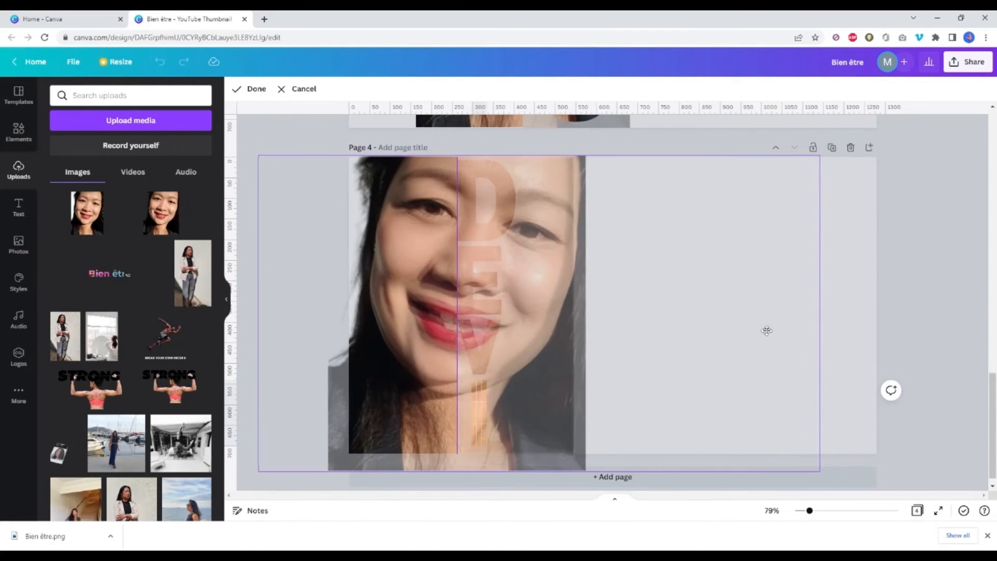
pyautogui.moveTo(822, 470); pyautogui.dragTo(789, 455)
pyautogui.moveTo(753, 434); pyautogui.dragTo(760, 434)
pyautogui.press('Return')
pyautogui.click(707, 365)
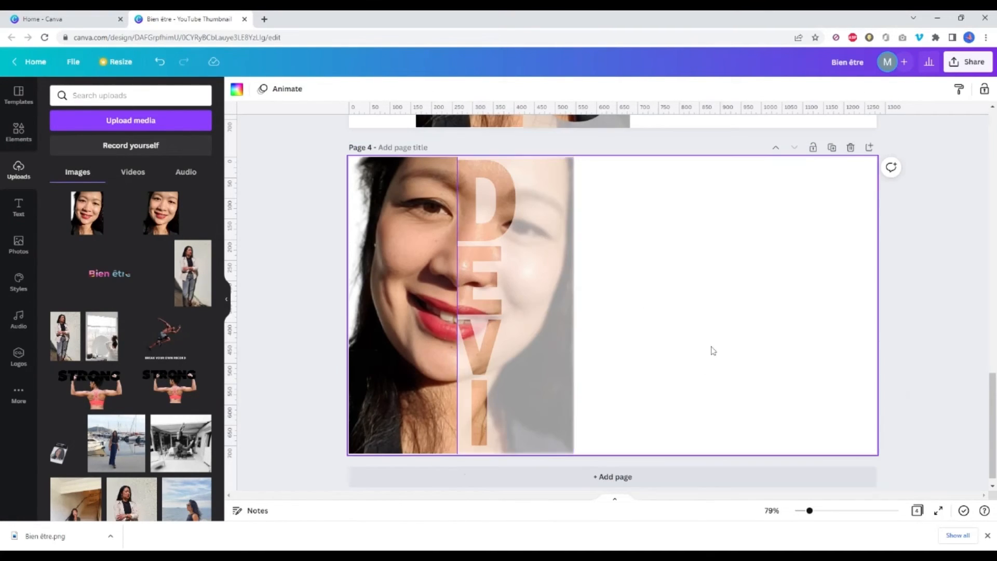
# - Add a large S letter frame to page 4 so it overlaps the outer edge of the faded portrait half
pyautogui.click(18, 133)
pyautogui.click(75, 443)
pyautogui.moveTo(613, 325); pyautogui.dragTo(579, 336)
# - Fill the large S frame with the uploaded portrait, enlarging and aligning the photo with the background face
pyautogui.click(18, 171)
pyautogui.moveTo(161, 212); pyautogui.dragTo(582, 324)
pyautogui.doubleClick(576, 322)
pyautogui.moveTo(431, 238); pyautogui.dragTo(320, 120)
pyautogui.moveTo(702, 390); pyautogui.dragTo(804, 450)
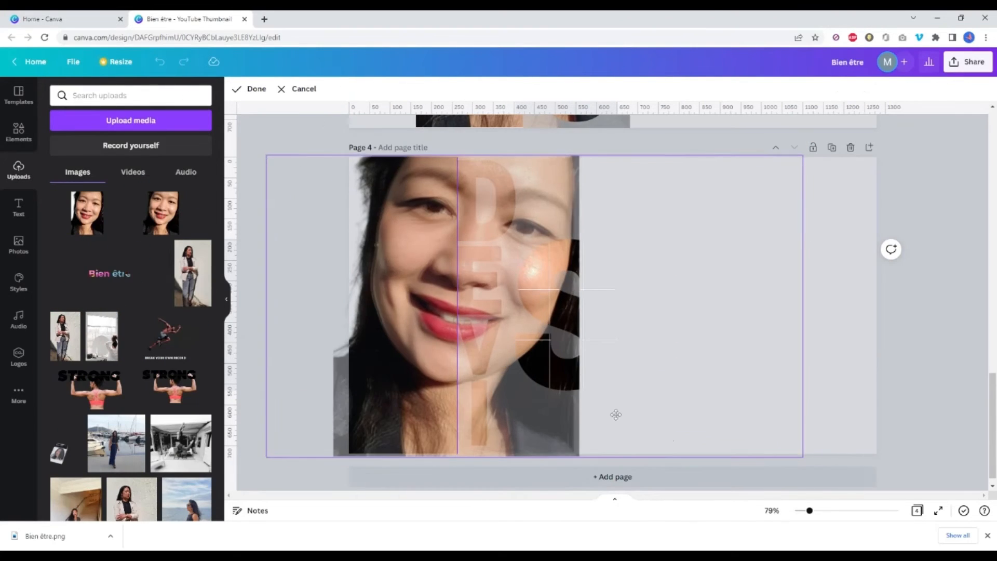
pyautogui.moveTo(616, 414); pyautogui.dragTo(615, 414)
pyautogui.click(251, 89)
pyautogui.click(600, 330)
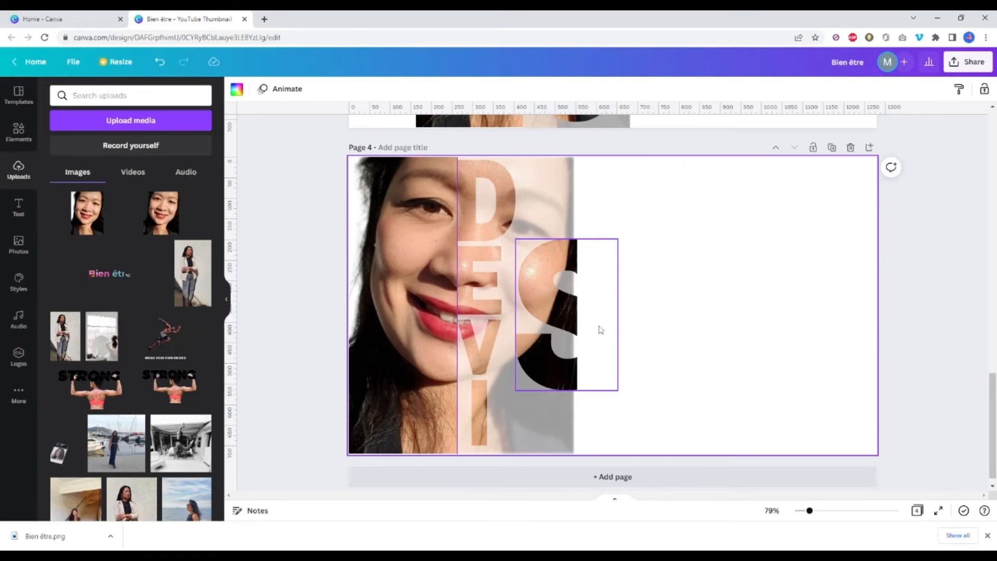
# - Change the page 4 background colour to terracotta brown
pyautogui.click(237, 89)
pyautogui.click(144, 327)
pyautogui.click(19, 133)
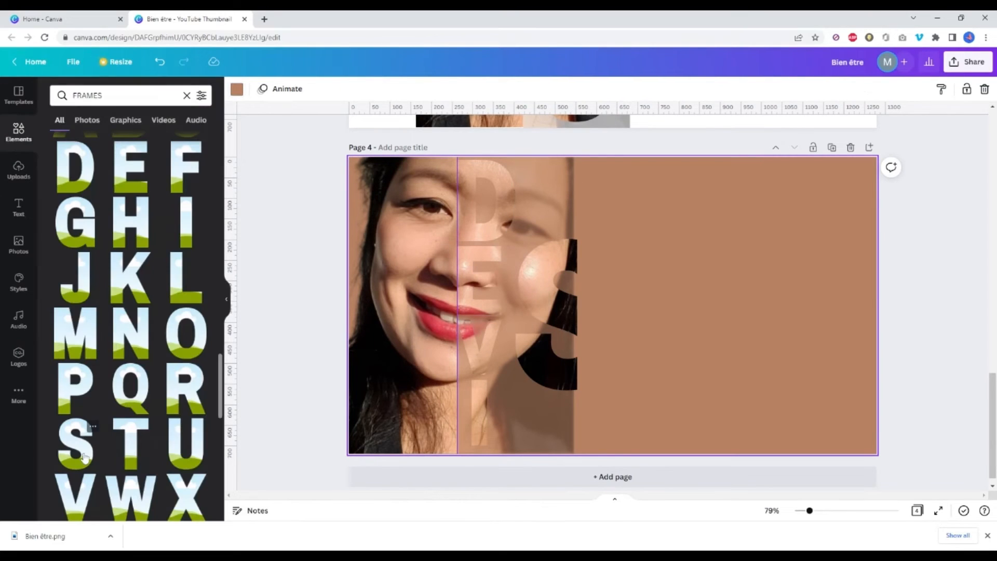
pyautogui.moveTo(79, 429); pyautogui.dragTo(580, 271)
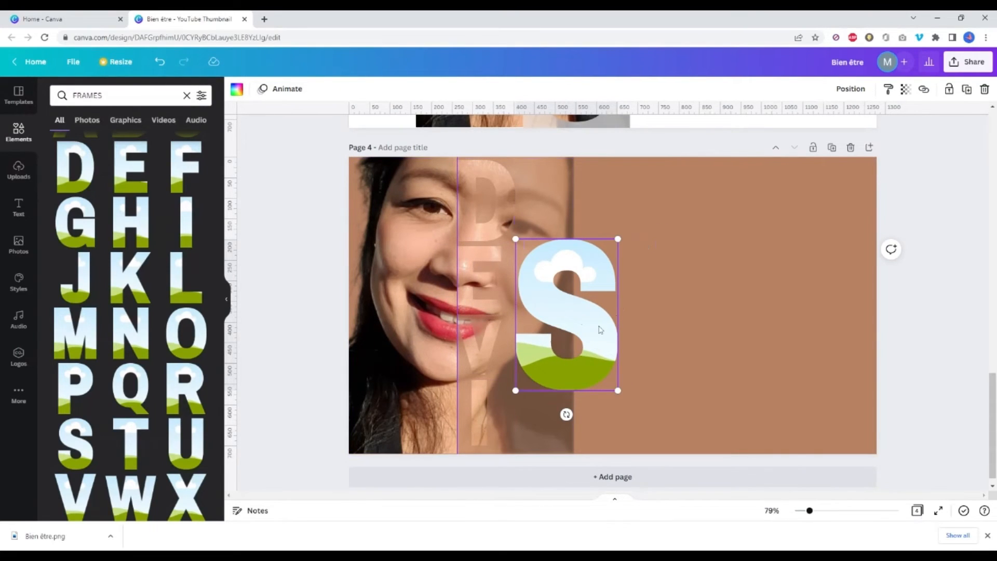
pyautogui.moveTo(600, 330); pyautogui.dragTo(557, 305)
pyautogui.press('Delete')
# - Search the elements for "s", restrict the results to graphics and add the white sketch-hatched S to page 4
pyautogui.click(186, 96)
pyautogui.write('s')
pyautogui.press('Return')
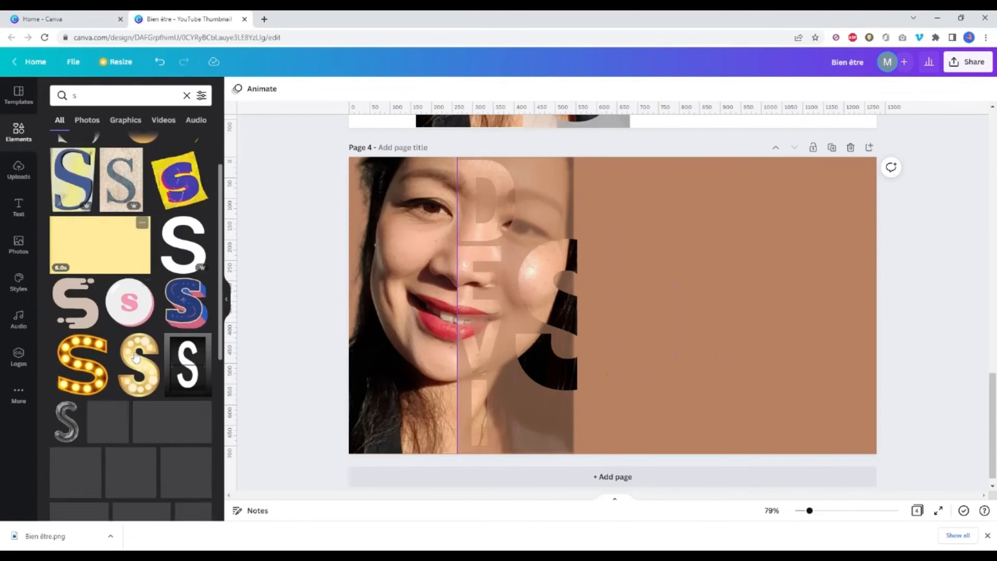
pyautogui.click(125, 120)
pyautogui.scroll(-10, 181, 285)
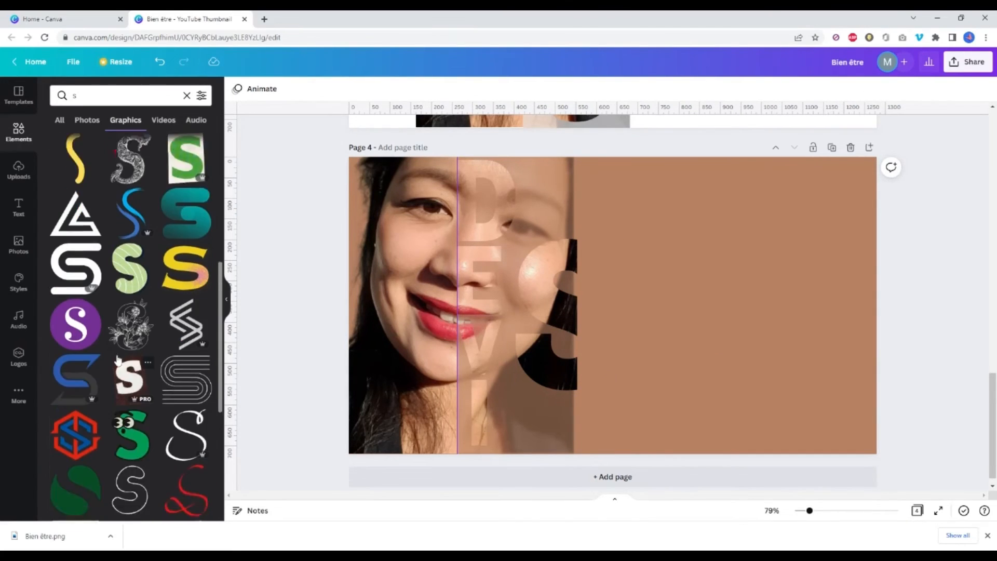
pyautogui.click(87, 311)
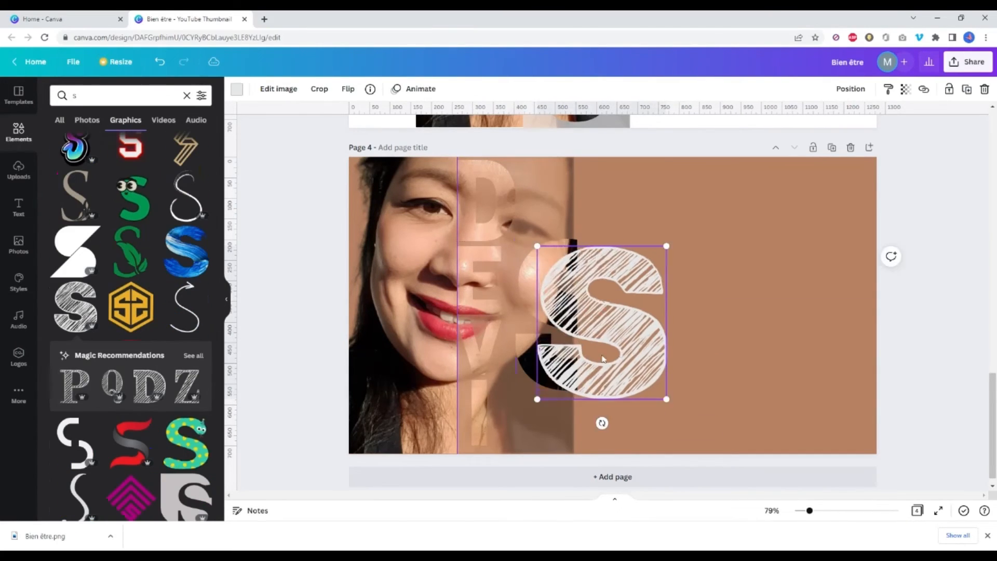
# - Move the hatched S over the portrait-filled S and send it behind that letter
pyautogui.moveTo(650, 323); pyautogui.dragTo(596, 323)
pyautogui.rightClick(596, 323)
pyautogui.click(639, 410)
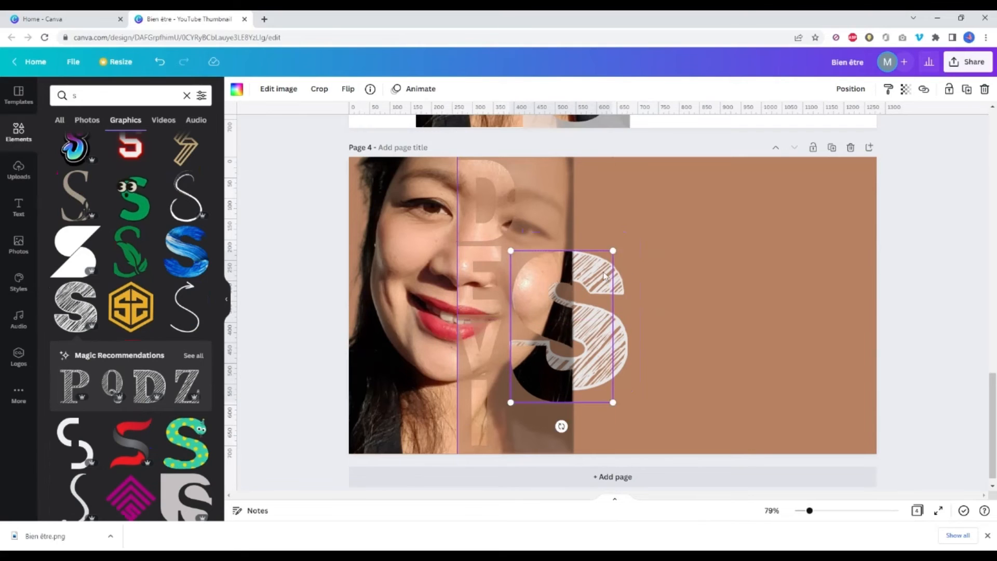
# - Resize and reposition the hatched S to match the portrait-filled S, so it completes the letter's outer half
pyautogui.moveTo(604, 276); pyautogui.dragTo(729, 274)
pyautogui.doubleClick(639, 314)
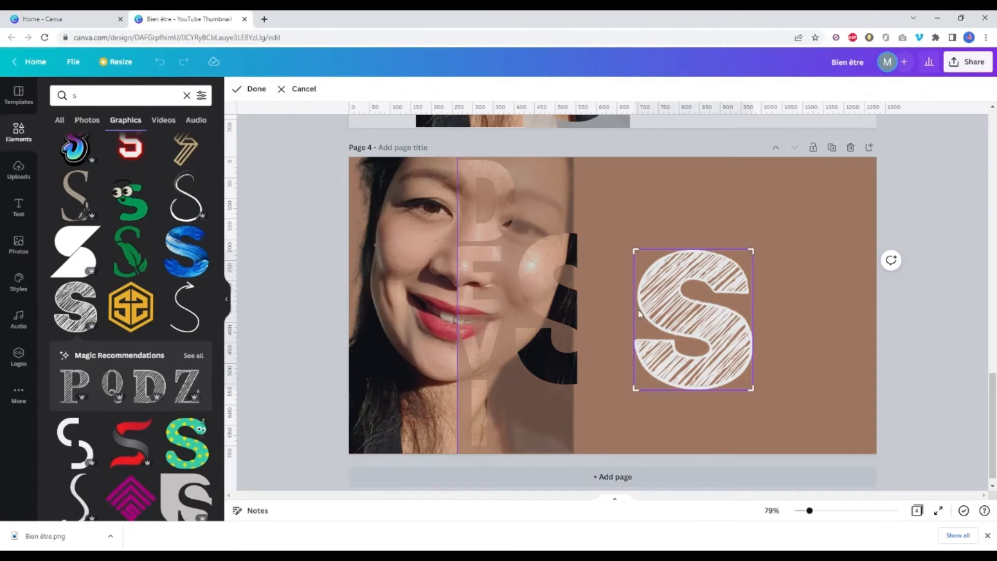
pyautogui.click(250, 89)
pyautogui.moveTo(724, 333); pyautogui.dragTo(609, 317)
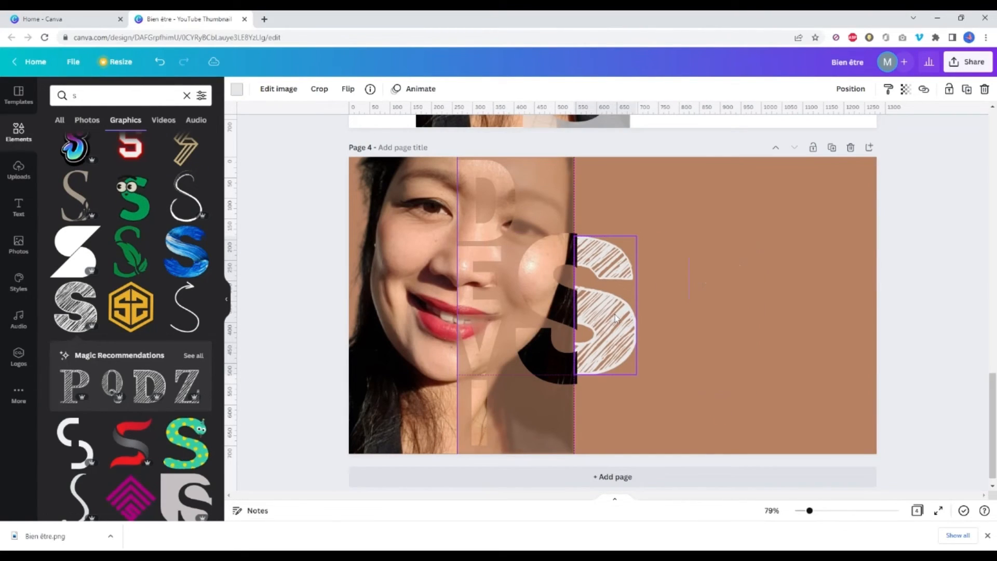
pyautogui.moveTo(639, 375); pyautogui.dragTo(648, 387)
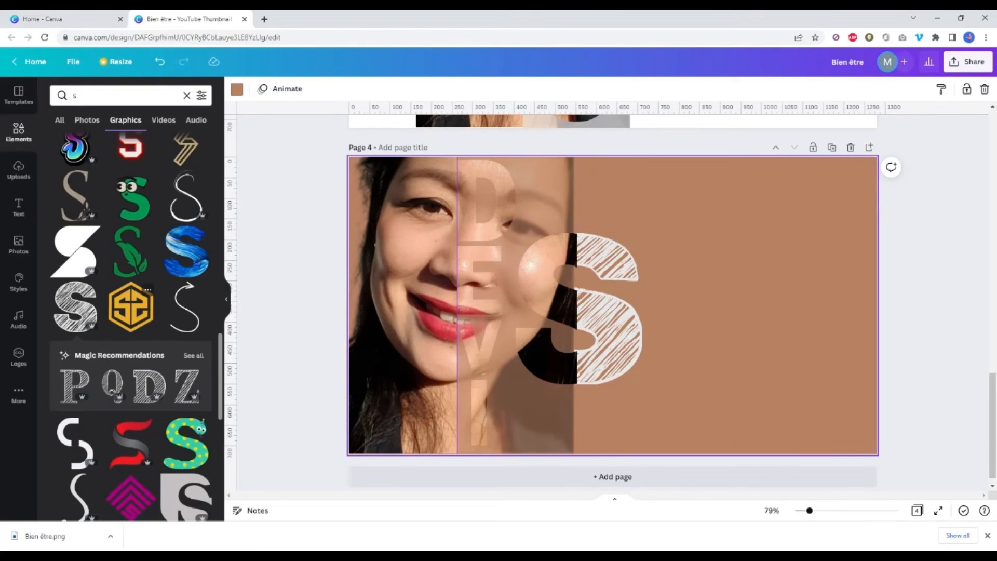
# - Open the recommendations matching the hatched S, add the hatched B and shrink it beside the lower half of the S
pyautogui.click(194, 357)
pyautogui.scroll(-6, 147, 205)
pyautogui.click(74, 301)
pyautogui.moveTo(563, 247); pyautogui.dragTo(647, 337)
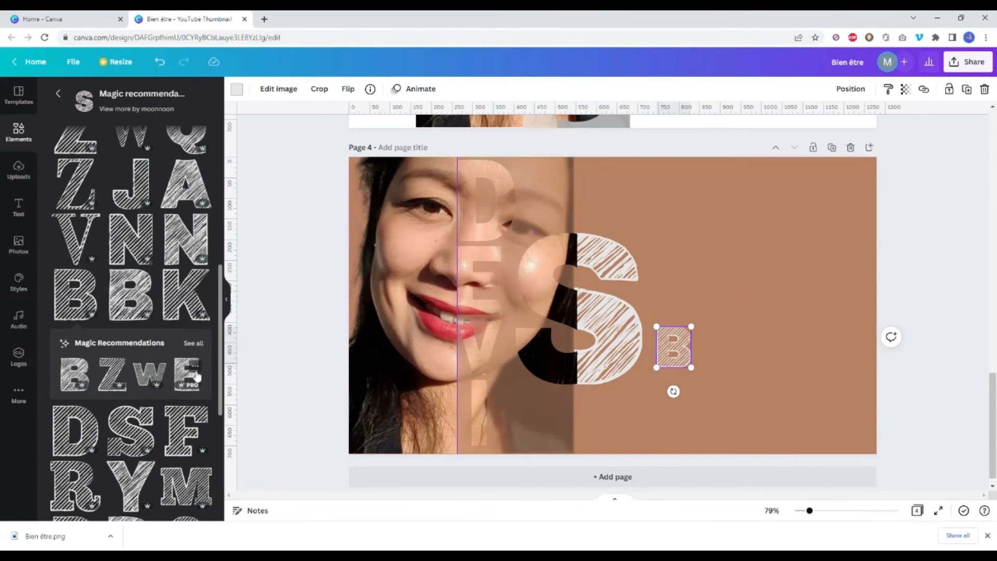
# - Add the hatched E and A, shrink both to the height of the B and line them up after it
pyautogui.scroll(5, 197, 377)
pyautogui.click(131, 333)
pyautogui.moveTo(572, 249); pyautogui.dragTo(624, 323)
pyautogui.moveTo(640, 343); pyautogui.dragTo(707, 345)
pyautogui.scroll(-4, 130, 242)
pyautogui.click(185, 288)
pyautogui.moveTo(613, 306); pyautogui.dragTo(786, 309)
pyautogui.moveTo(849, 248); pyautogui.dragTo(760, 325)
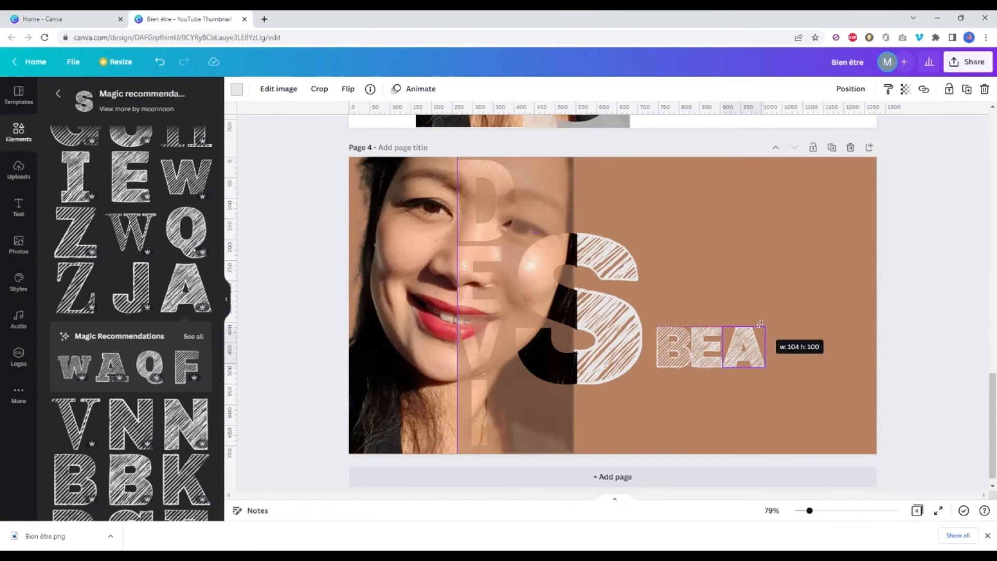
# - Add the hatched U, shrink it to match the other letters and place it after BEA
pyautogui.scroll(4, 131, 213)
pyautogui.click(131, 214)
pyautogui.moveTo(563, 245); pyautogui.dragTo(627, 320)
pyautogui.moveTo(645, 343); pyautogui.dragTo(779, 348)
# - Find the hatched Y among the matching recommendations and add it to page 4
pyautogui.scroll(-10, 139, 383)
pyautogui.scroll(10, 138, 383)
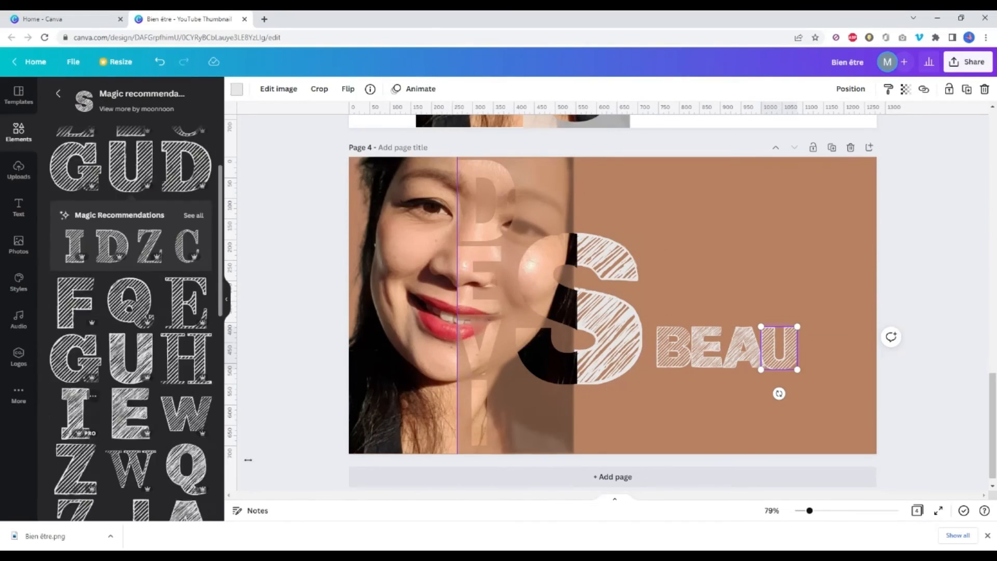
pyautogui.scroll(-10, 134, 367)
pyautogui.scroll(11, 133, 367)
pyautogui.scroll(-7, 134, 368)
pyautogui.click(178, 380)
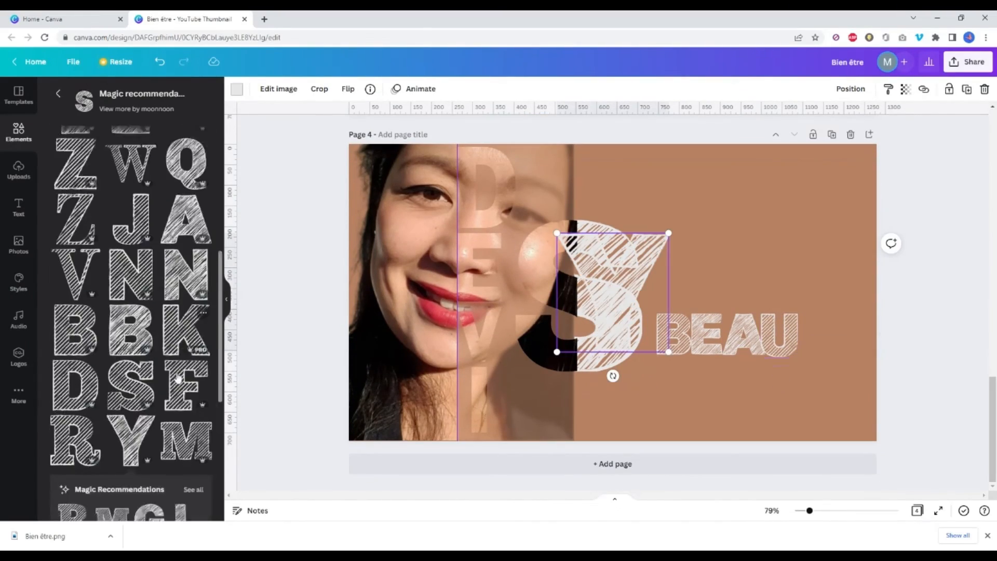
# - Shrink and place the Y, search the graphics for "T" and fit the matching hatched T before it to complete BEAUTY
pyautogui.scroll(-10, 138, 383)
pyautogui.scroll(10, 138, 383)
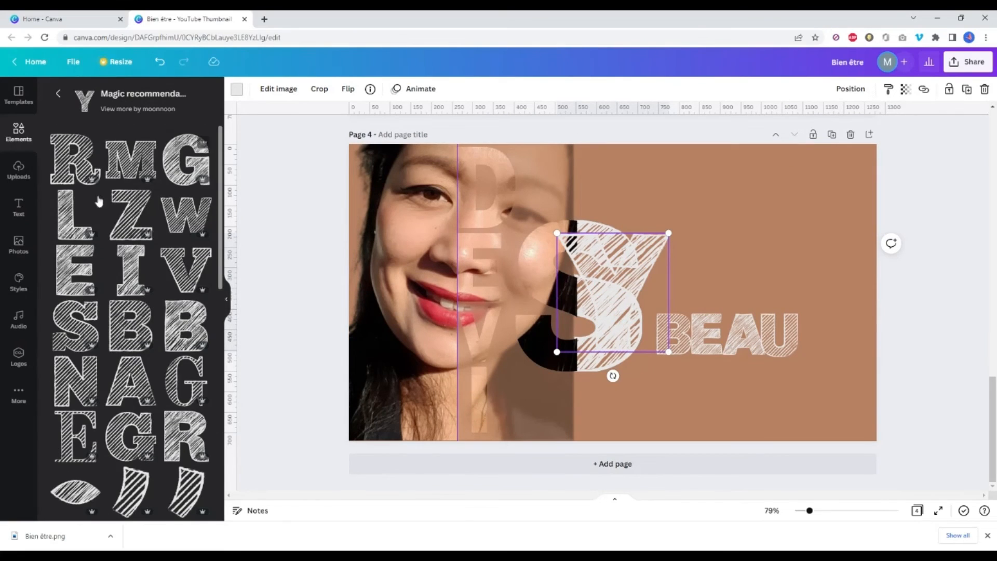
pyautogui.scroll(-6, 138, 383)
pyautogui.click(58, 94)
pyautogui.click(131, 95)
pyautogui.press('BackSpace')
pyautogui.write('T')
pyautogui.press('Return')
pyautogui.moveTo(668, 352)
pyautogui.mouseDown()
pyautogui.moveTo(619, 288)
pyautogui.moveTo(807, 316)
pyautogui.moveTo(825, 331)
pyautogui.mouseUp()
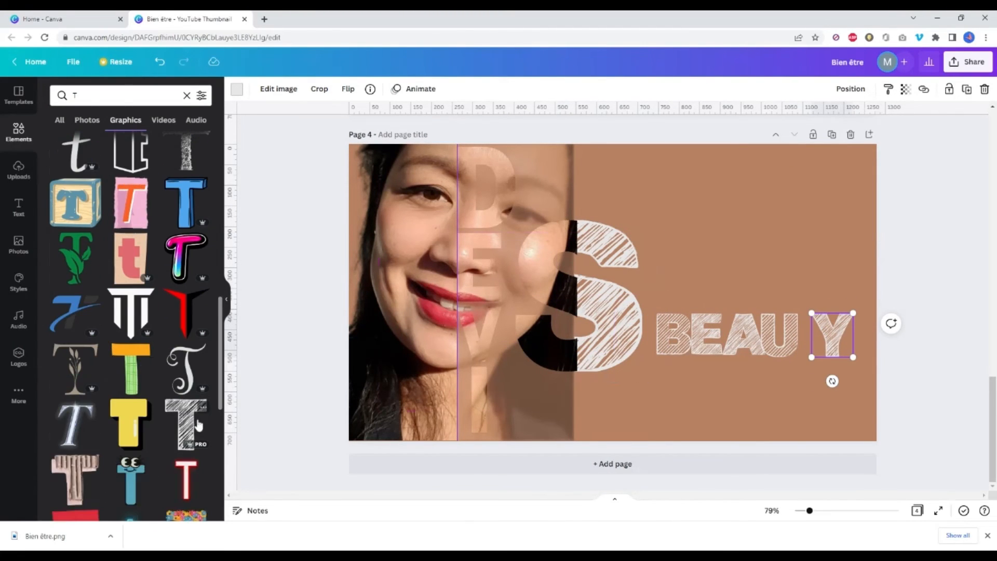
pyautogui.click(646, 312)
pyautogui.click(754, 220)
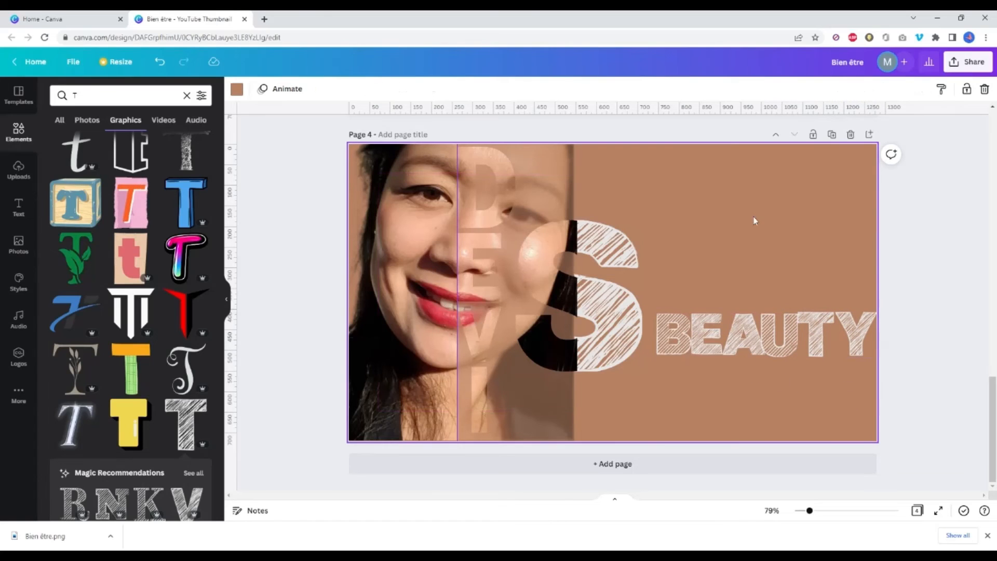
# - Search the elements for "circles", add the scattered blue-grey dots over BEAUTY and make them partly transparent
pyautogui.click(186, 95)
pyautogui.write('circles')
pyautogui.press('Return')
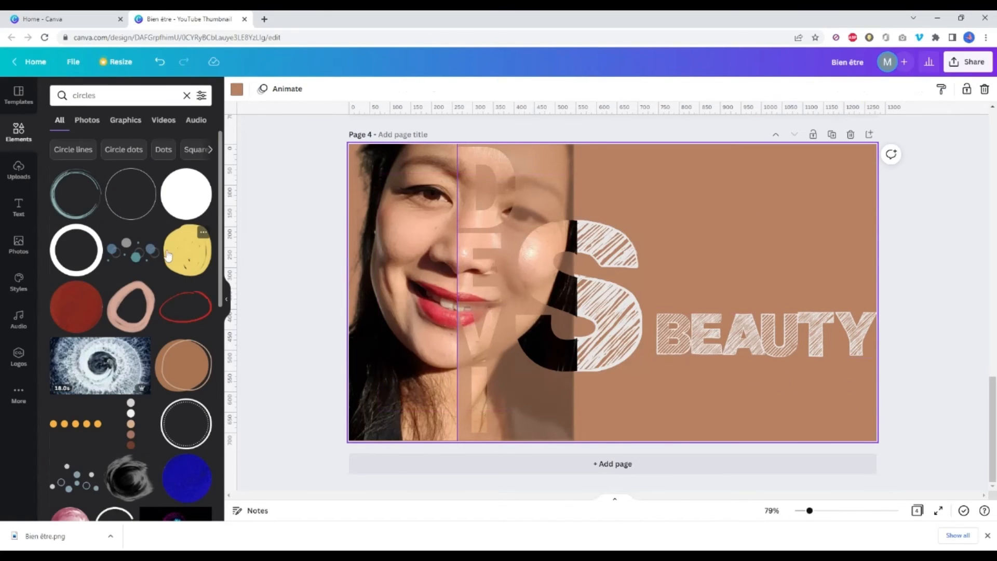
pyautogui.click(131, 250)
pyautogui.click(906, 89)
pyautogui.moveTo(899, 131); pyautogui.dragTo(826, 132)
pyautogui.click(753, 221)
# - Restrict the results to graphics, place the green circle cluster in the page's upper-right corner and set its transparency to 47
pyautogui.scroll(-10, 133, 382)
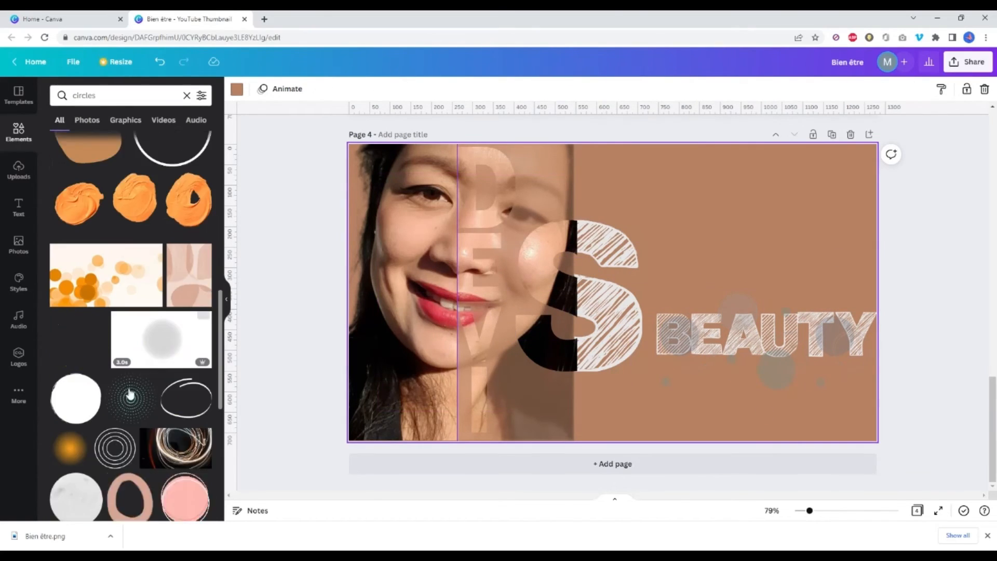
pyautogui.click(125, 120)
pyautogui.scroll(-8, 149, 368)
pyautogui.click(76, 224)
pyautogui.moveTo(639, 275); pyautogui.dragTo(865, 175)
pyautogui.click(906, 89)
pyautogui.moveTo(899, 131); pyautogui.dragTo(847, 132)
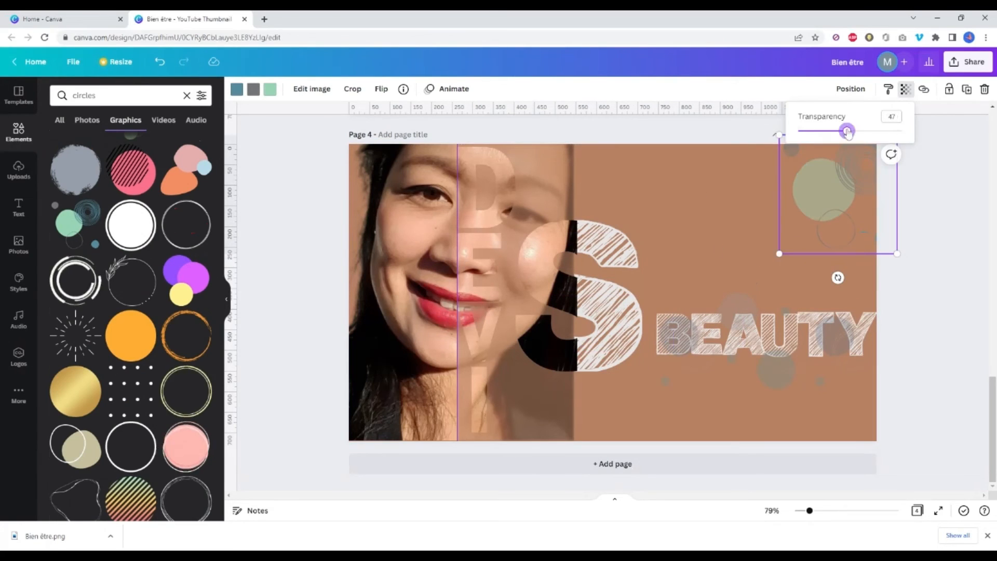
pyautogui.click(753, 220)
# - Add the purple, pink and yellow circles at the page's bottom edge below the S, fade them and send them to the back
pyautogui.click(186, 281)
pyautogui.moveTo(656, 312); pyautogui.dragTo(664, 431)
pyautogui.click(906, 89)
pyautogui.click(841, 132)
pyautogui.click(851, 89)
pyautogui.click(795, 141)
pyautogui.click(683, 179)
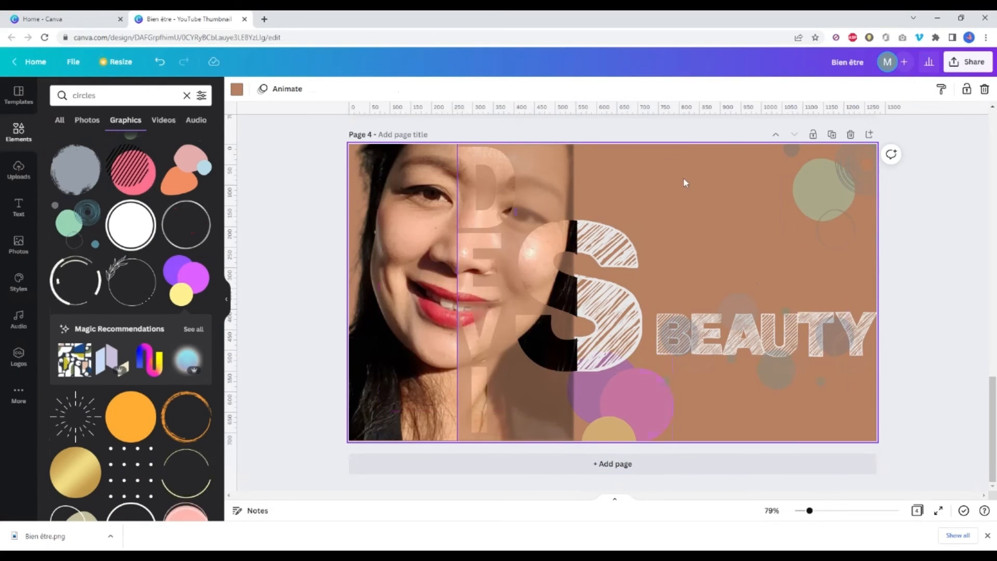
# - Add the overlapping orange circles at the page's top edge above the S and send them to the back
pyautogui.click(75, 288)
pyautogui.click(851, 89)
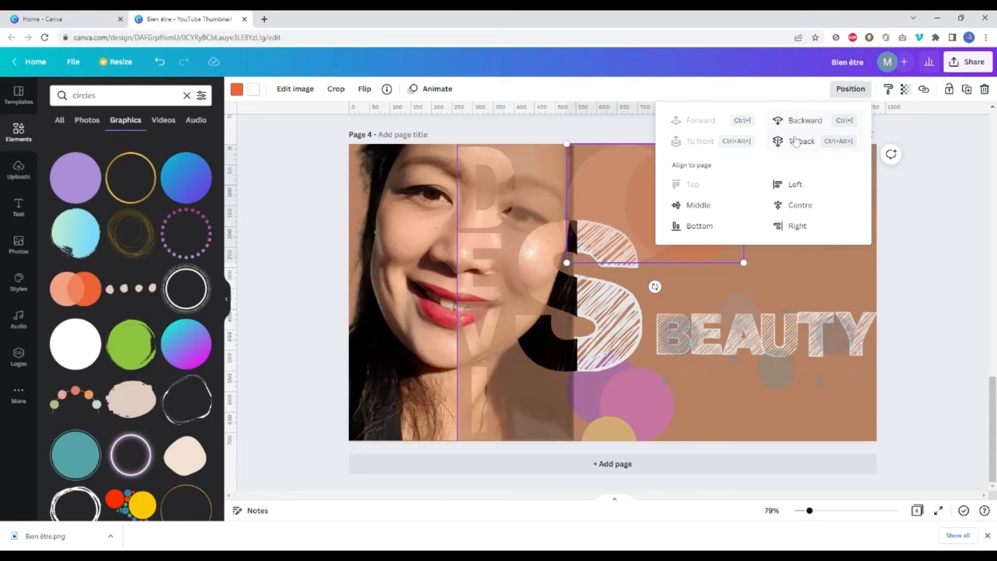
pyautogui.click(794, 139)
pyautogui.click(726, 252)
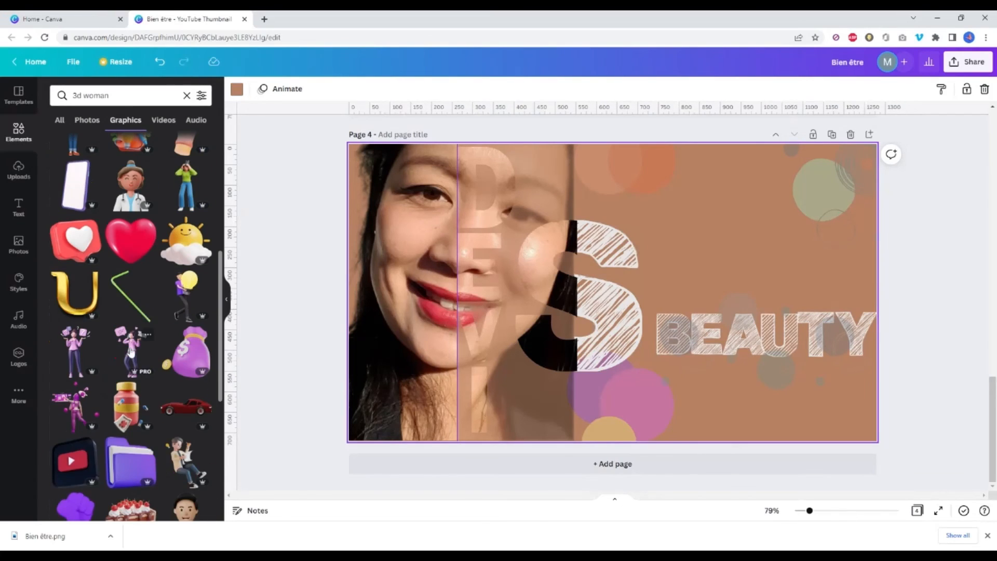
# - Place the small 3D woman in the purple top just above the word BEAUTY
pyautogui.moveTo(75, 351); pyautogui.dragTo(707, 288)
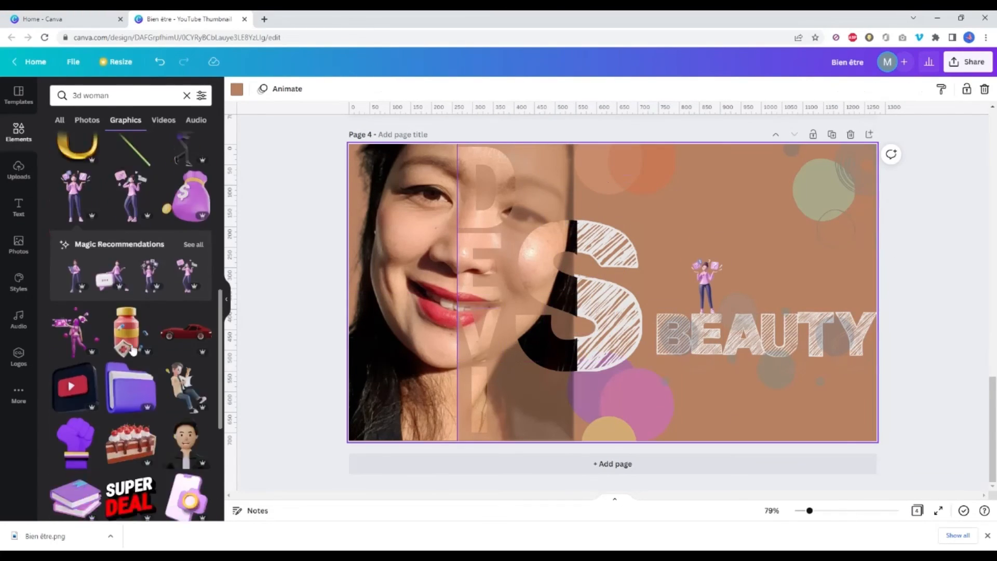
pyautogui.scroll(-15, 133, 351)
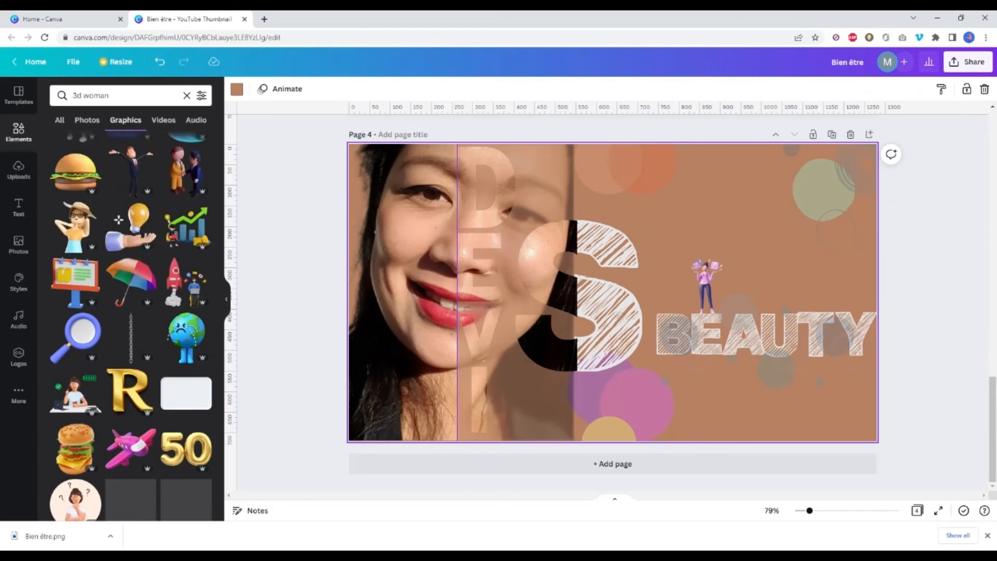
# - Search the graphics for "makeup", place the hand holding a lipstick in the page's lower-right corner and open its matching recommendations
pyautogui.hotkey('ctrl', 'a')
pyautogui.write('makeup')
pyautogui.press('Return')
pyautogui.scroll(-10, 132, 460)
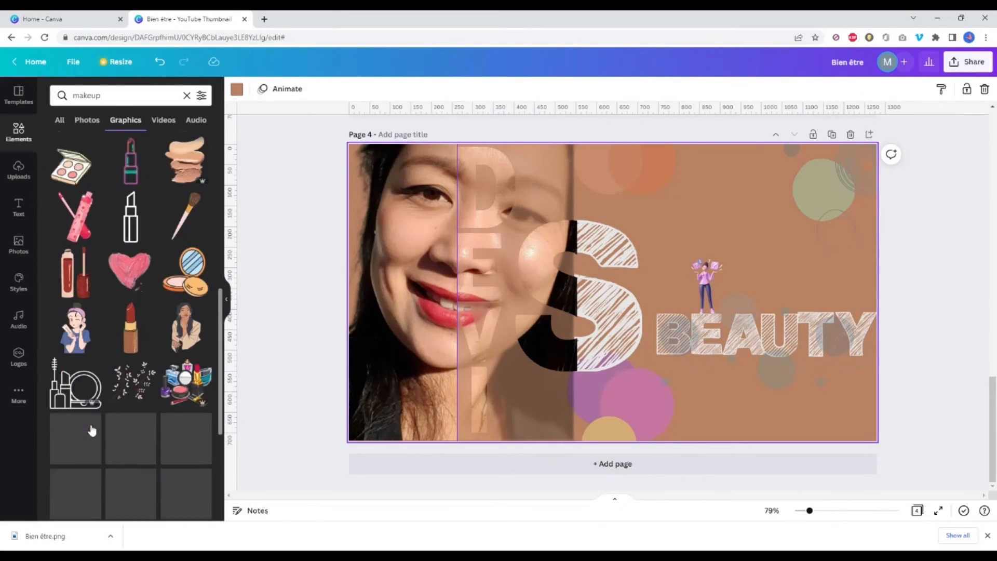
pyautogui.moveTo(186, 385); pyautogui.dragTo(865, 407)
pyautogui.scroll(-3, 118, 260)
pyautogui.click(120, 276)
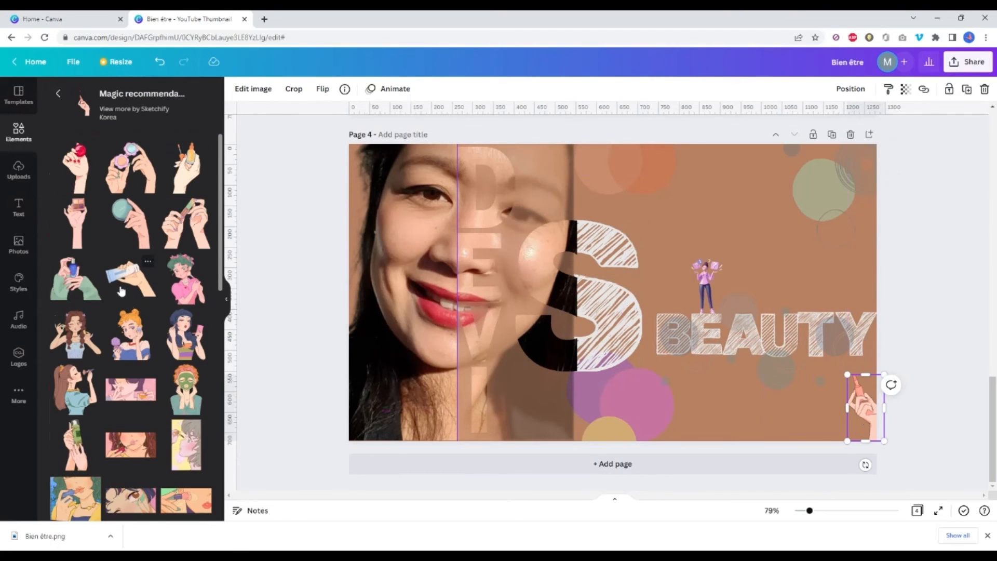
# - Place the hand with the blue compact in the upper-right corner and the cream tube hand, resized, at the bottom edge below the S
pyautogui.moveTo(132, 218); pyautogui.dragTo(857, 180)
pyautogui.click(130, 357)
pyautogui.moveTo(784, 173); pyautogui.dragTo(526, 354)
pyautogui.moveTo(485, 383); pyautogui.dragTo(573, 431)
pyautogui.click(980, 270)
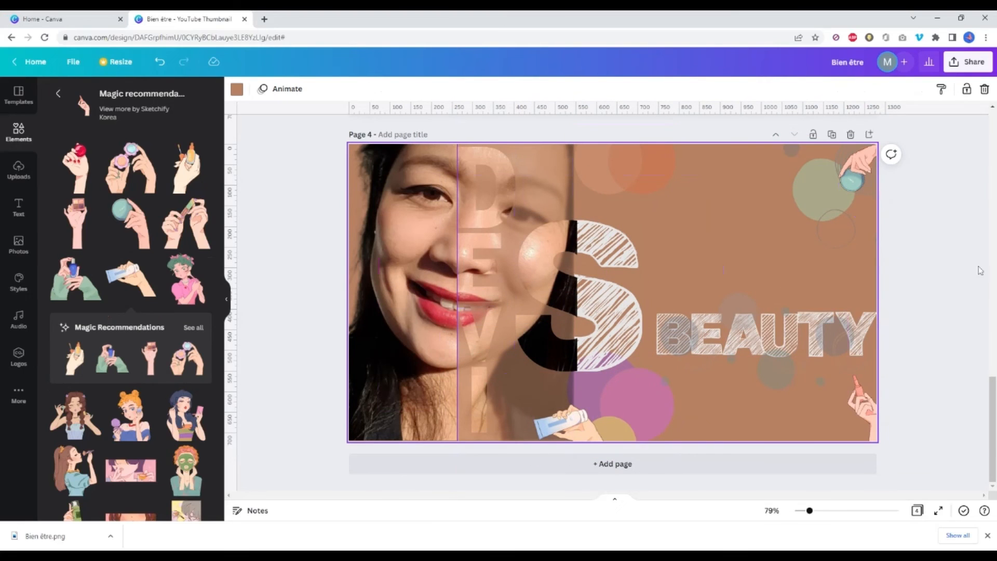
# - Add the hand holding a small bottle at the page's top edge over the orange circles, pointing downward
pyautogui.scroll(-3, 119, 405)
pyautogui.scroll(3, 120, 404)
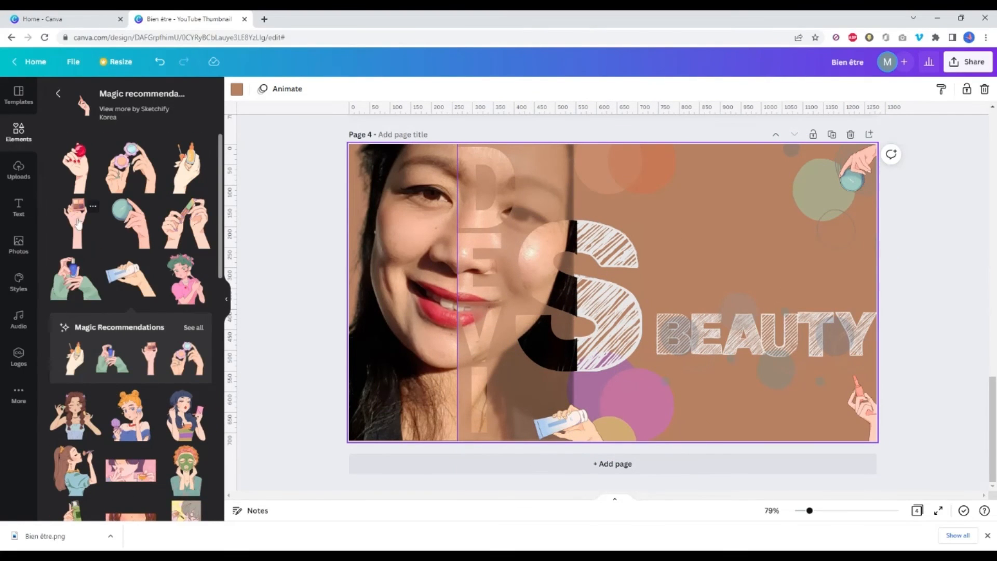
pyautogui.moveTo(78, 223); pyautogui.dragTo(652, 156)
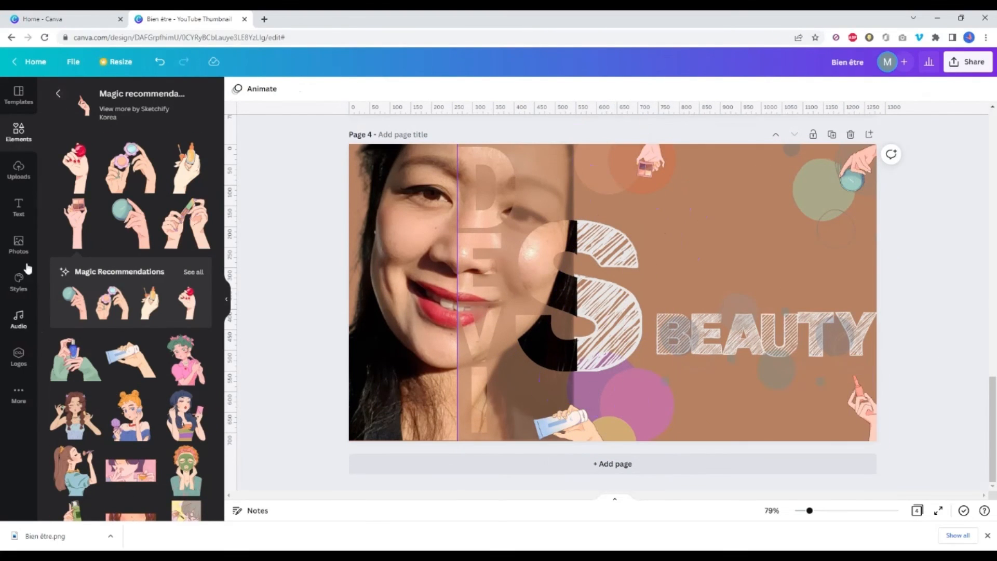
# - Search the graphics for "woman sitting" and place a seated woman at the start of the word BEAUTY
pyautogui.click(58, 93)
pyautogui.write('woman sitting')
pyautogui.press('Return')
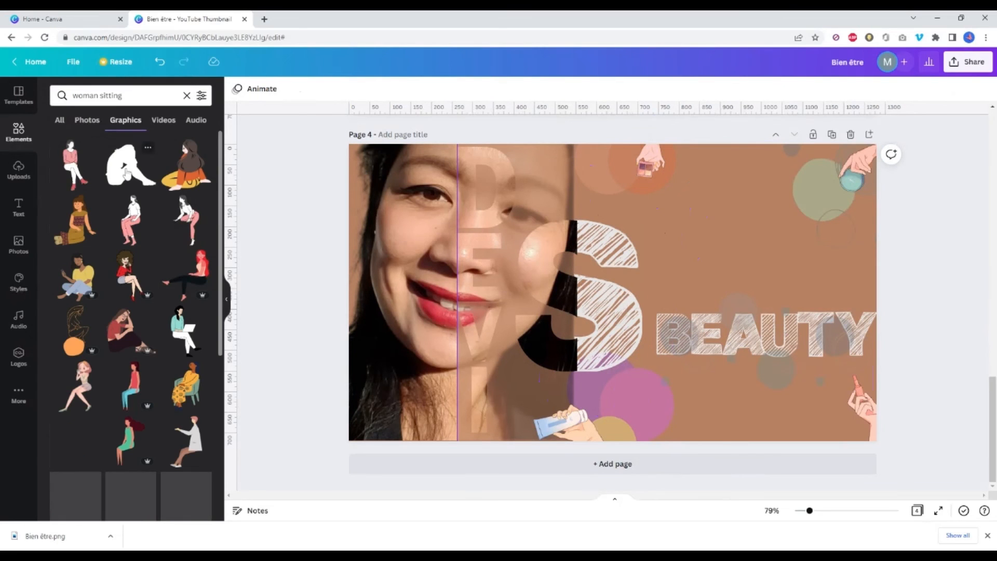
pyautogui.moveTo(130, 493); pyautogui.dragTo(657, 304)
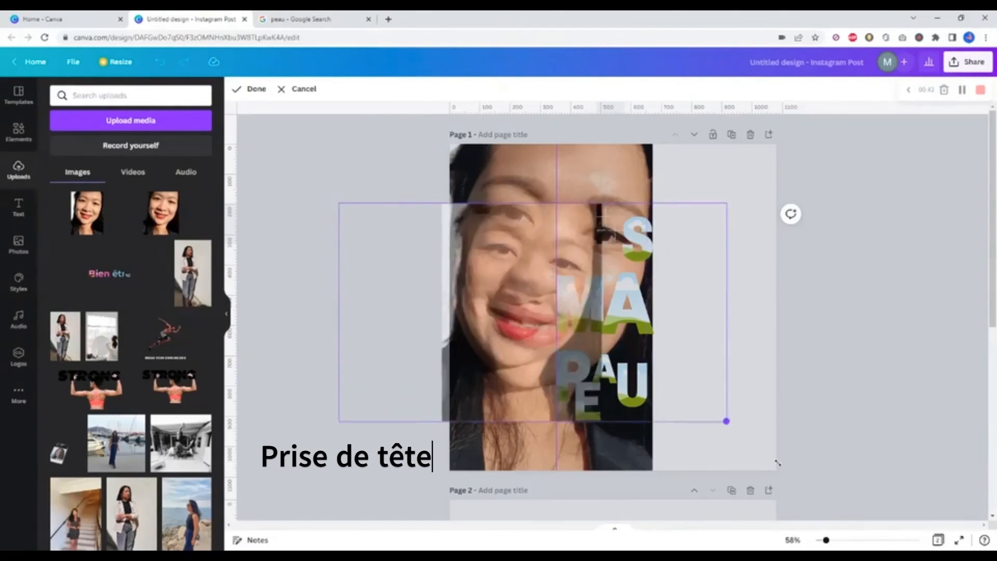
# - In the Instagram Post design, fit the portrait inside the top-row letter frames, including the S, to match the face behind
pyautogui.click(626, 253)
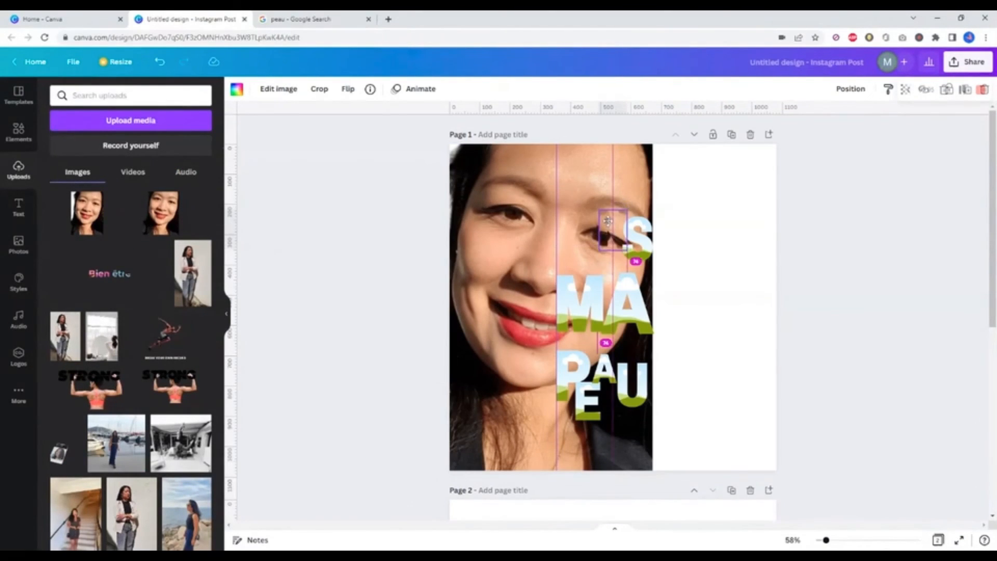
pyautogui.doubleClick(633, 258)
pyautogui.moveTo(830, 130); pyautogui.dragTo(846, 144)
pyautogui.click(419, 304)
# - Enlarge and align the portrait inside the M frame so it matches the face behind it
pyautogui.doubleClick(571, 298)
pyautogui.moveTo(630, 275); pyautogui.dragTo(964, 119)
pyautogui.moveTo(840, 289); pyautogui.dragTo(741, 447)
pyautogui.moveTo(871, 487); pyautogui.dragTo(840, 471)
pyautogui.moveTo(738, 424); pyautogui.dragTo(752, 428)
pyautogui.click(250, 89)
# - Fill the A frame beside the M with the uploaded portrait, then enlarge and align it with the face behind
pyautogui.moveTo(87, 213); pyautogui.dragTo(628, 304)
pyautogui.doubleClick(628, 304)
pyautogui.moveTo(682, 334); pyautogui.dragTo(917, 467)
pyautogui.moveTo(575, 272); pyautogui.dragTo(350, 147)
pyautogui.moveTo(735, 240); pyautogui.dragTo(660, 237)
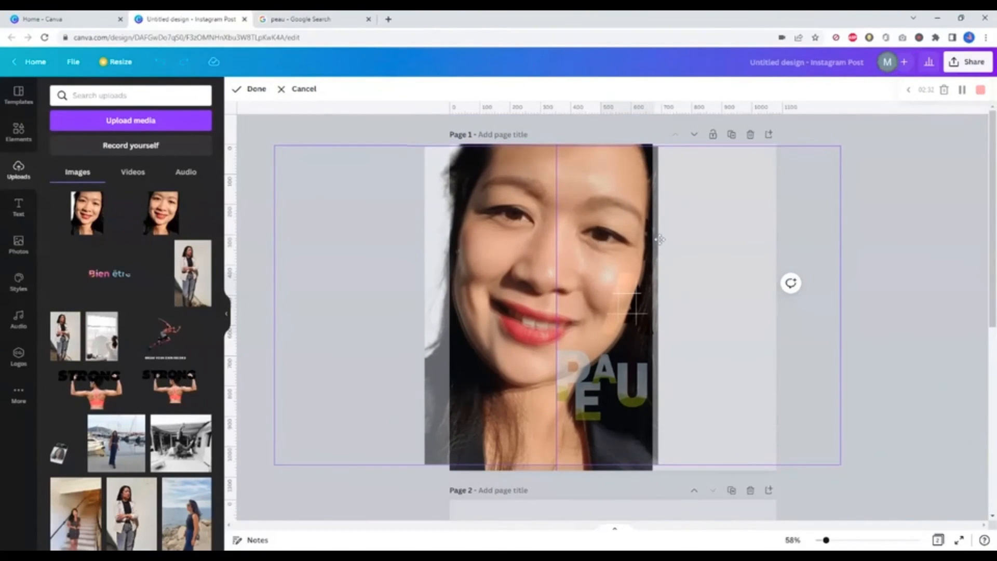
pyautogui.click(596, 309)
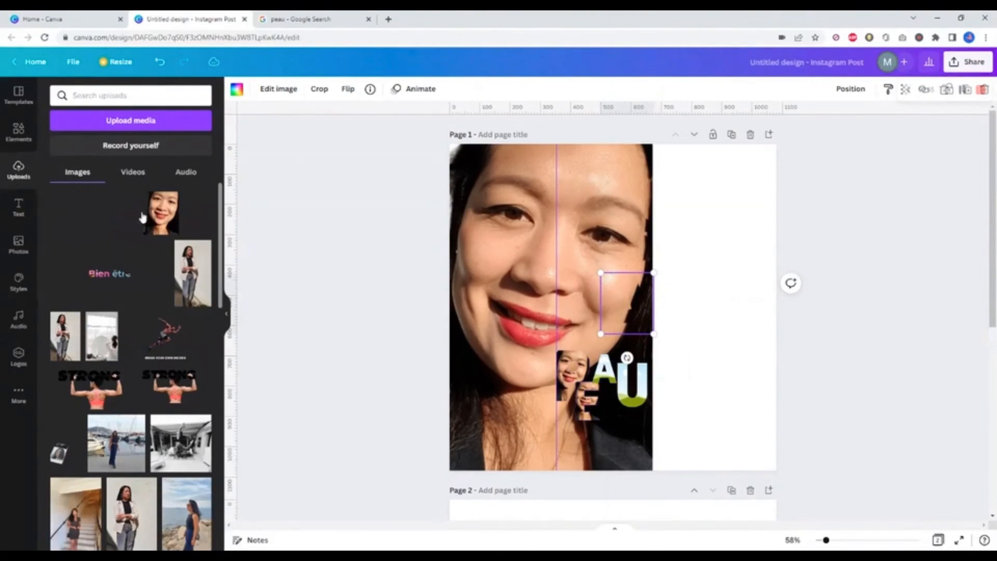
# - Fill the P frame with the uploaded portrait, then scale and position it to match the face behind
pyautogui.moveTo(408, 327); pyautogui.dragTo(572, 376)
pyautogui.doubleClick(572, 376)
pyautogui.moveTo(530, 352); pyautogui.dragTo(349, 154)
pyautogui.moveTo(620, 401); pyautogui.dragTo(802, 503)
pyautogui.moveTo(755, 427); pyautogui.dragTo(795, 410)
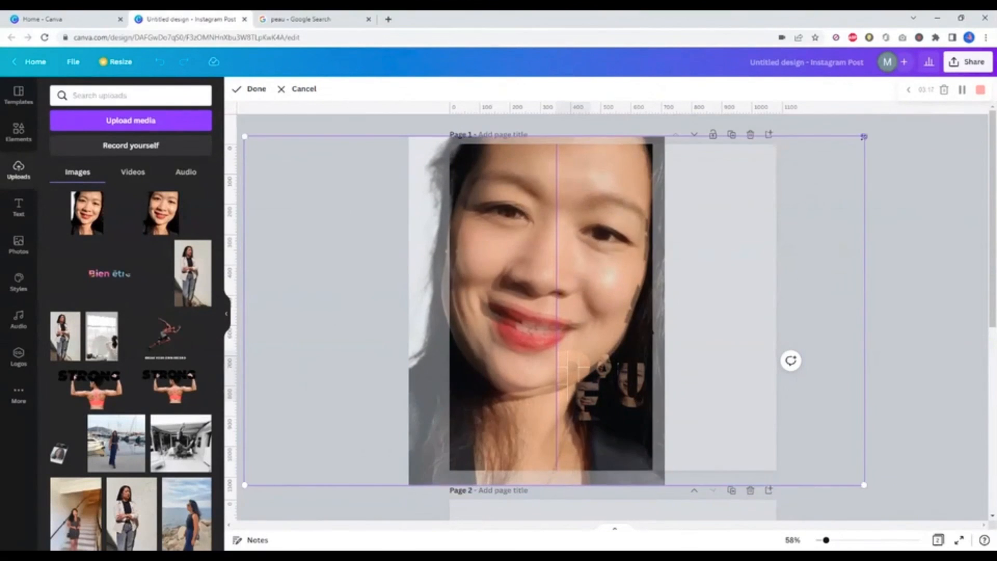
pyautogui.moveTo(864, 485); pyautogui.dragTo(842, 472)
pyautogui.moveTo(799, 257); pyautogui.dragTo(816, 260)
pyautogui.click(816, 260)
# - Enlarge and align the portrait inside the E frame of PEAU with the face behind it
pyautogui.doubleClick(586, 401)
pyautogui.moveTo(623, 379); pyautogui.dragTo(924, 211)
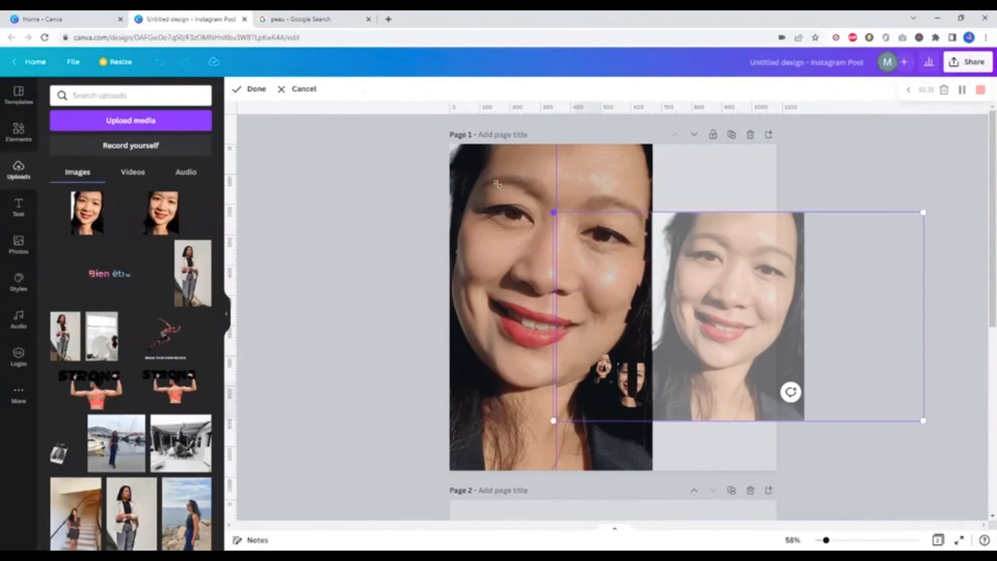
pyautogui.moveTo(779, 312); pyautogui.dragTo(528, 263)
pyautogui.moveTo(671, 371); pyautogui.dragTo(883, 492)
pyautogui.moveTo(727, 448); pyautogui.dragTo(688, 428)
pyautogui.click(250, 89)
# - Enlarge and align the portrait inside the small A frame of PEAU with the face behind it
pyautogui.click(604, 368)
pyautogui.doubleClick(604, 368)
pyautogui.moveTo(632, 383); pyautogui.dragTo(819, 490)
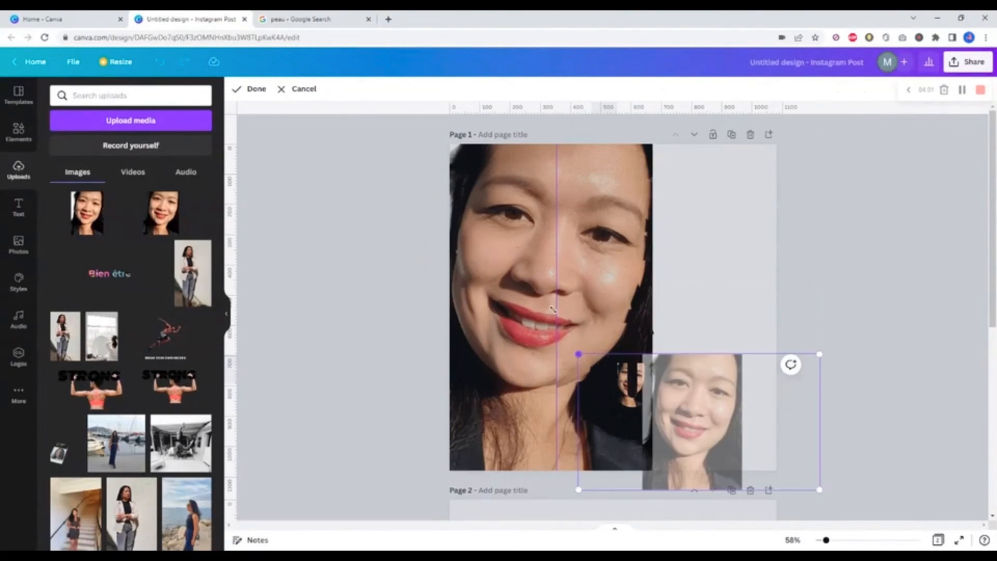
pyautogui.moveTo(579, 354); pyautogui.dragTo(264, 174)
pyautogui.moveTo(742, 247); pyautogui.dragTo(767, 223)
pyautogui.click(250, 89)
# - Enlarge and align the portrait inside the U frame of PEAU with the face behind it
pyautogui.doubleClick(633, 383)
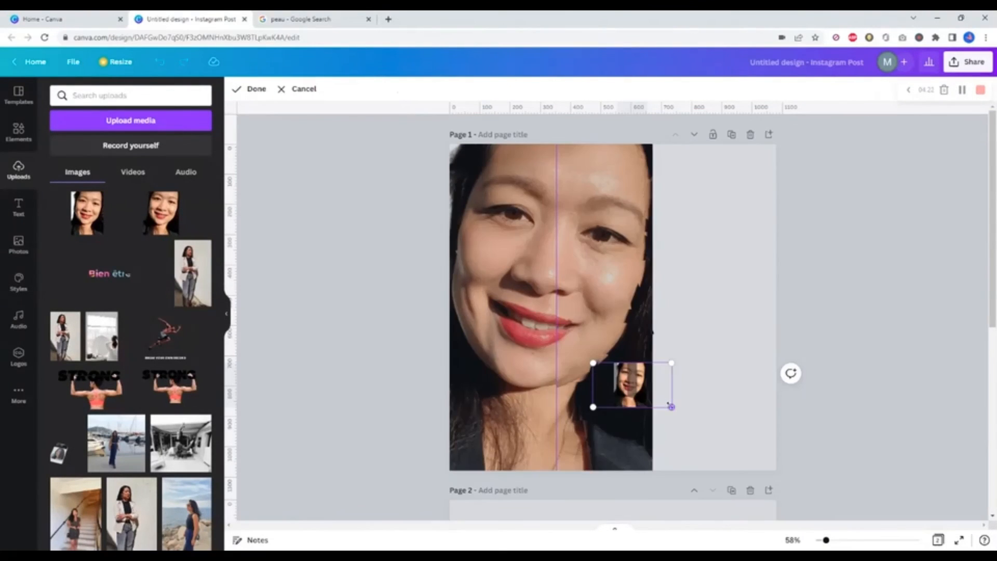
pyautogui.moveTo(671, 407); pyautogui.dragTo(901, 520)
pyautogui.moveTo(873, 489); pyautogui.dragTo(680, 338)
pyautogui.moveTo(849, 477); pyautogui.dragTo(843, 467)
pyautogui.moveTo(729, 413); pyautogui.dragTo(734, 416)
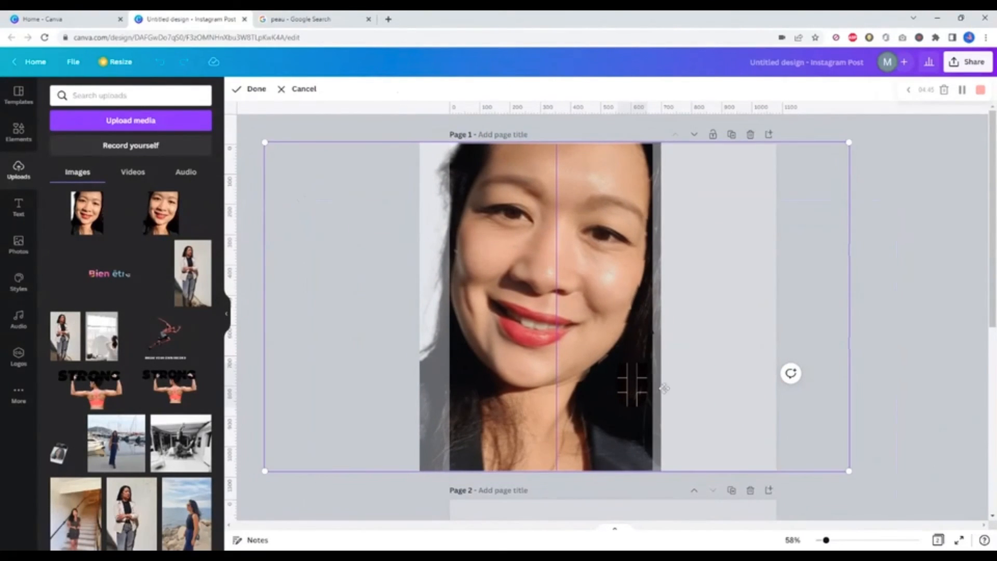
pyautogui.click(554, 131)
# - Try nudging the letter-covered half of the portrait, and undo the removal of the portrait's other half
pyautogui.moveTo(615, 224); pyautogui.dragTo(603, 223)
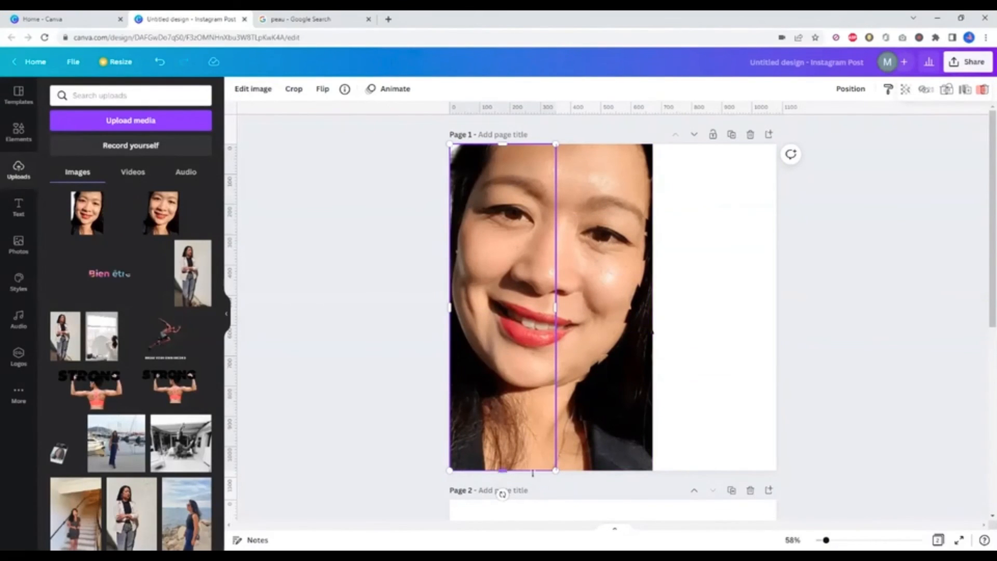
pyautogui.moveTo(616, 301); pyautogui.dragTo(614, 301)
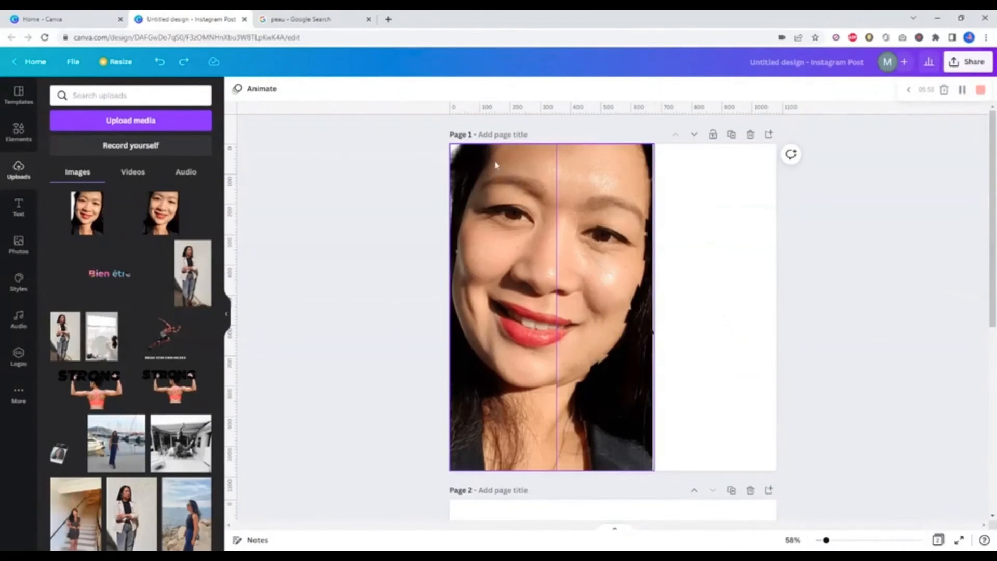
pyautogui.click(184, 61)
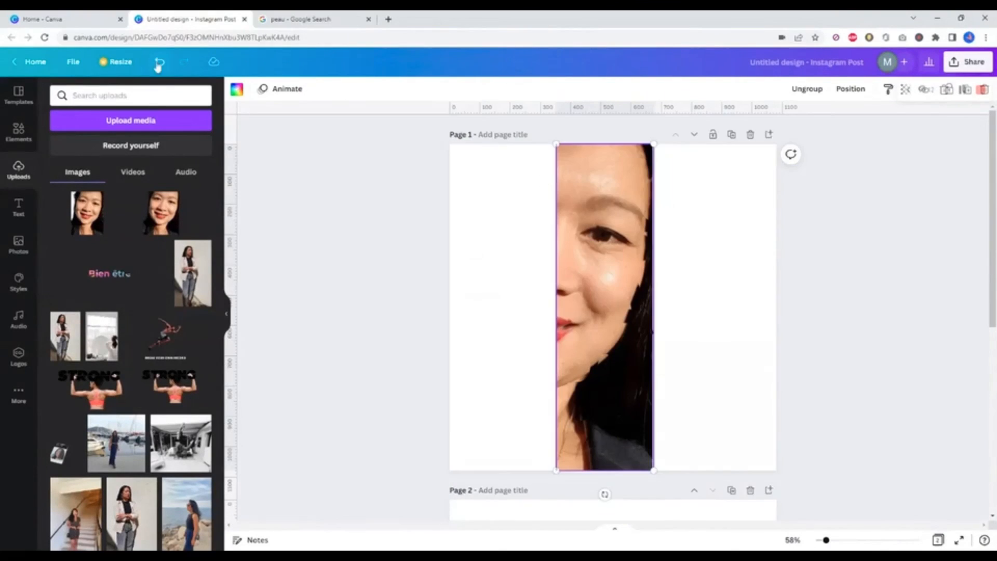
pyautogui.click(159, 63)
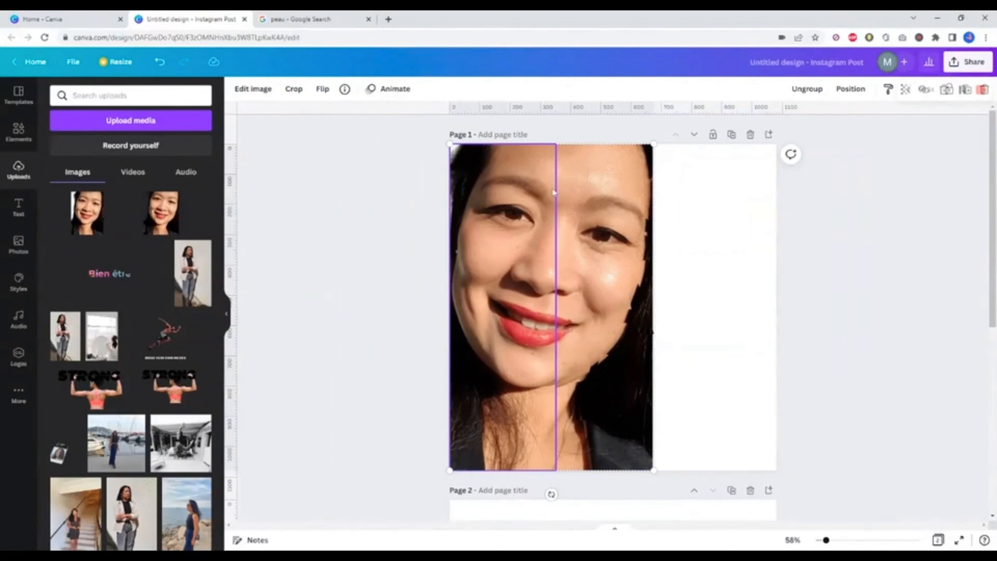
# - Select the portrait's left half within the group and ungroup it from the letter-covered half
pyautogui.click(545, 161)
pyautogui.click(806, 88)
pyautogui.click(717, 259)
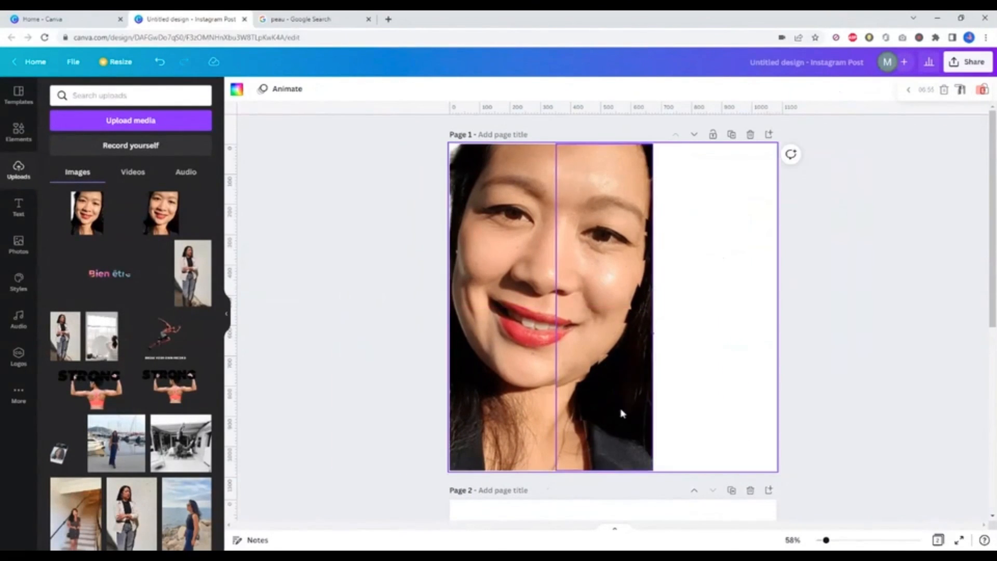
# - Move the covering right half of the portrait off the letters and shorten the left half to end level with the bottom of PEAU
pyautogui.moveTo(580, 291); pyautogui.dragTo(826, 307)
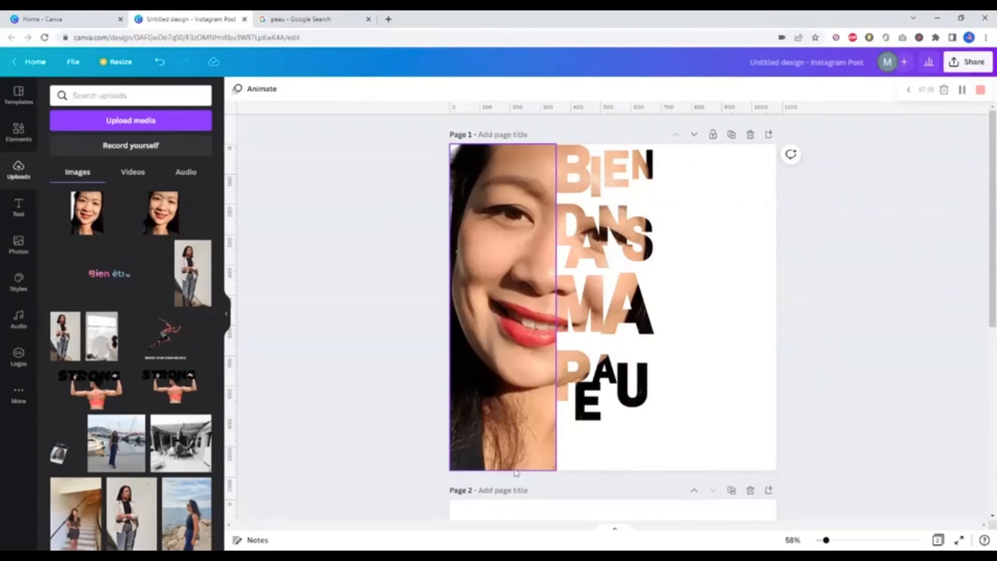
pyautogui.moveTo(511, 415)
pyautogui.mouseDown()
pyautogui.moveTo(512, 403)
pyautogui.moveTo(515, 470)
pyautogui.moveTo(512, 420)
pyautogui.mouseUp()
pyautogui.click(508, 408)
pyautogui.click(509, 394)
pyautogui.click(614, 408)
pyautogui.click(502, 460)
pyautogui.click(699, 441)
# - Select the portrait's left half together with all the letter frames and move them toward the centre of page 1
pyautogui.moveTo(677, 435); pyautogui.dragTo(601, 306)
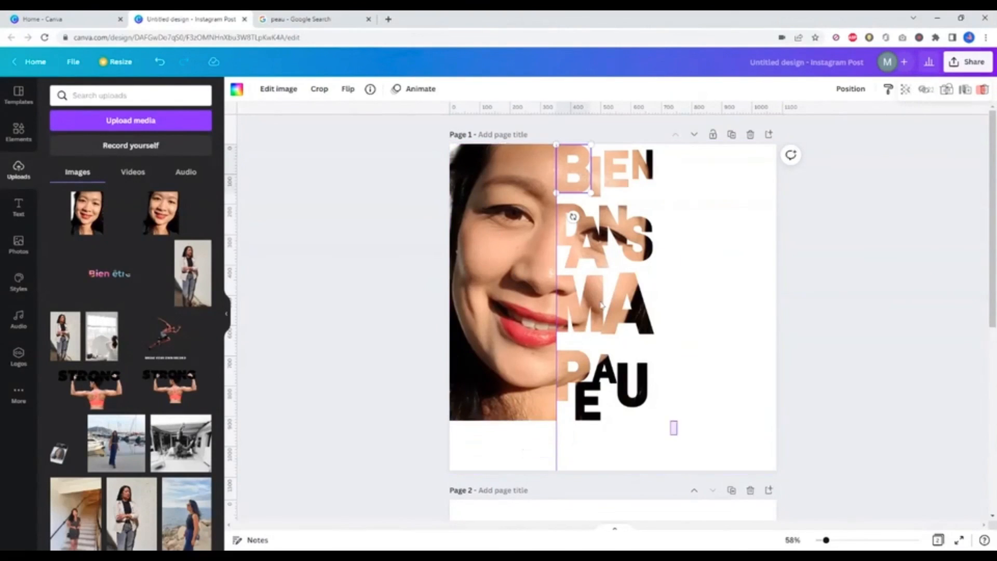
pyautogui.moveTo(492, 178); pyautogui.dragTo(546, 196)
pyautogui.click(852, 368)
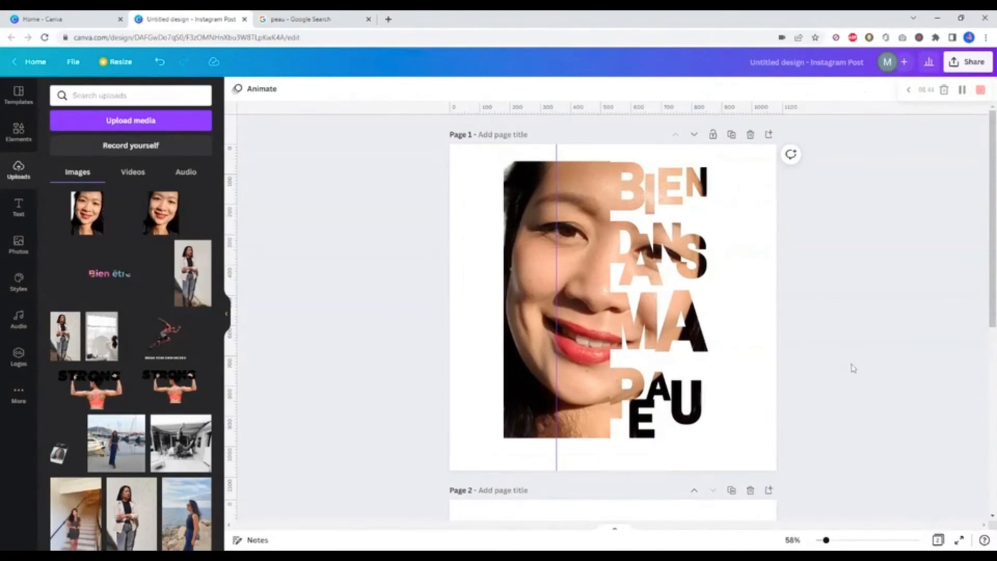
# - Enlarge the combined portrait and letters to about the full height of page 1, and undo the last adjustment
pyautogui.click(536, 247)
pyautogui.moveTo(503, 161); pyautogui.dragTo(491, 143)
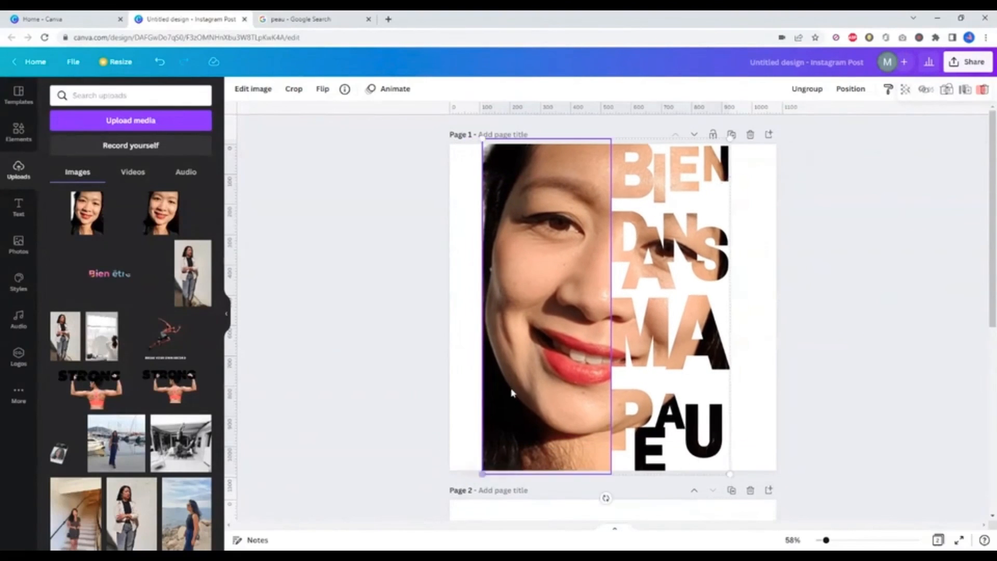
pyautogui.click(854, 385)
pyautogui.click(629, 347)
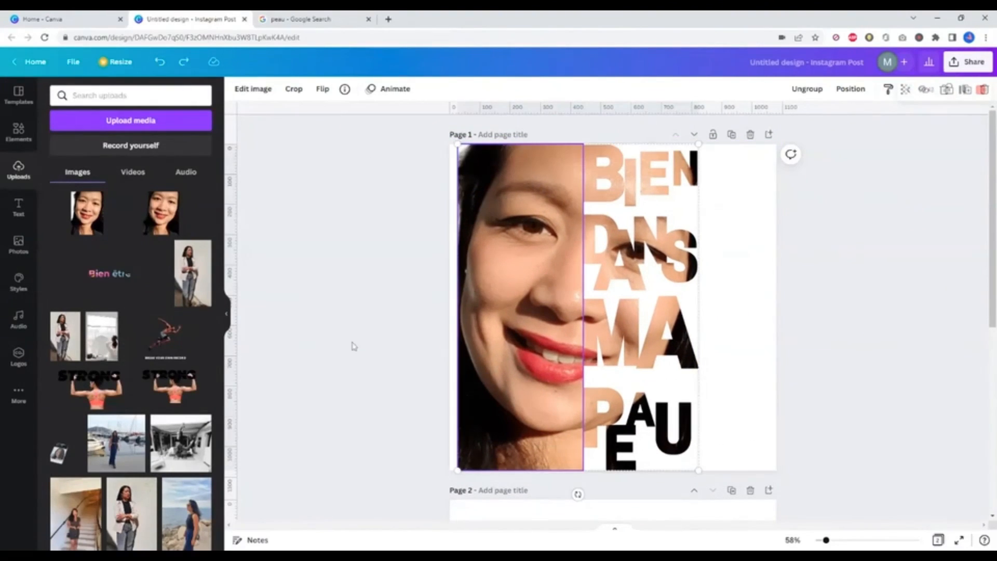
pyautogui.click(158, 62)
# - Enlarge the flattened portrait-and-letters image on page 2 to the full page height and align it with the page's left edge
pyautogui.click(626, 369)
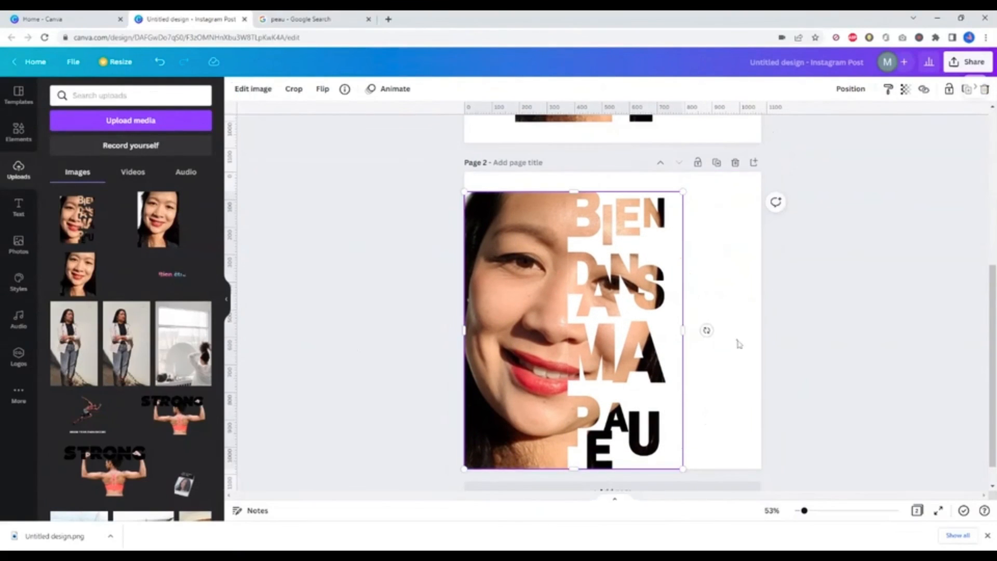
pyautogui.moveTo(463, 191); pyautogui.dragTo(451, 167)
pyautogui.moveTo(510, 323); pyautogui.dragTo(525, 323)
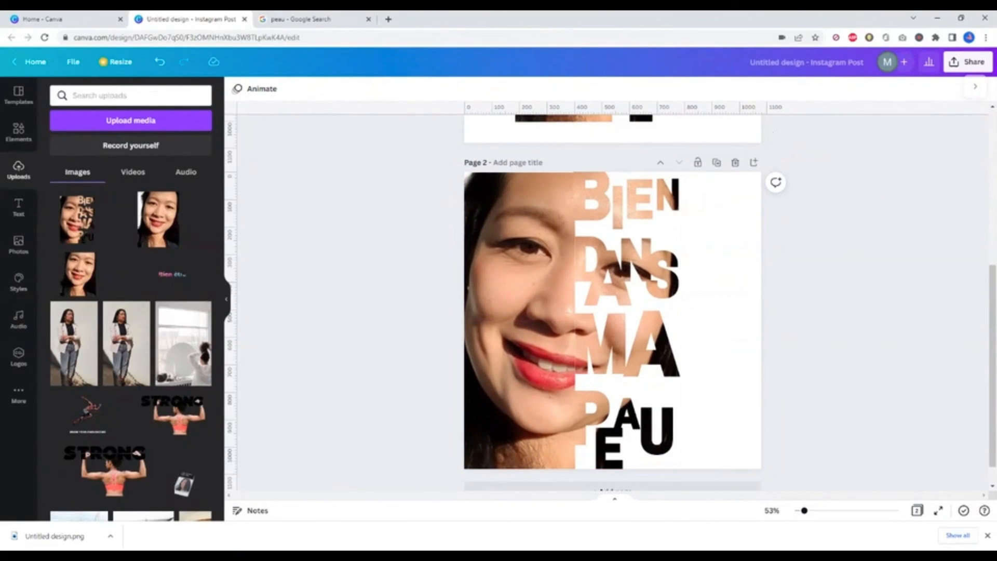
# - Search the elements library for "shapes" and show only the graphics results
pyautogui.write('shapes')
pyautogui.click(19, 130)
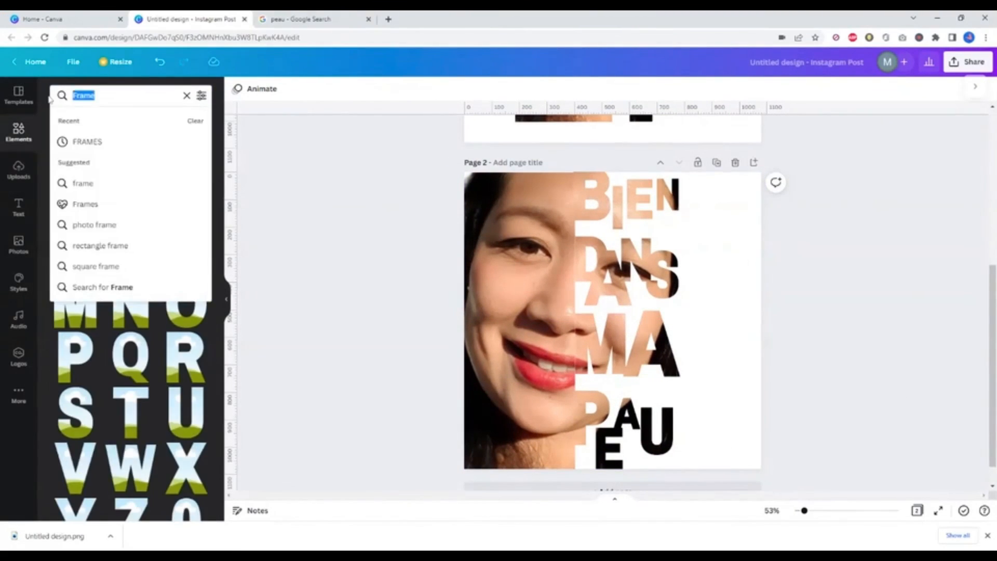
pyautogui.press('Return')
pyautogui.click(123, 121)
pyautogui.scroll(-3, 156, 322)
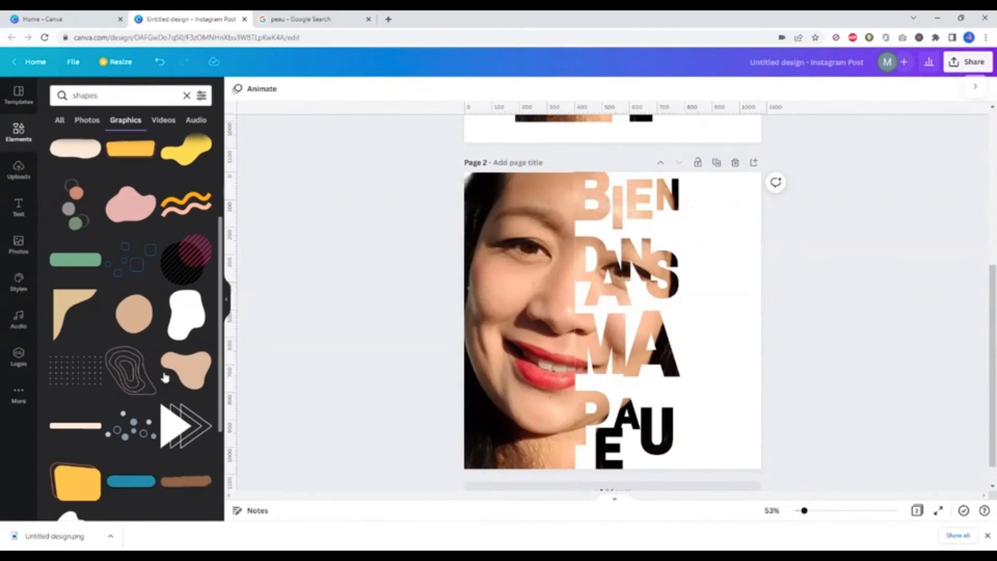
# - Place a beige blob, a peach blob and a leafy coral blob along page 2's right edge and make them semi-transparent
pyautogui.click(167, 379)
pyautogui.moveTo(637, 316); pyautogui.dragTo(766, 456)
pyautogui.scroll(3, 134, 252)
pyautogui.moveTo(134, 252); pyautogui.dragTo(785, 218)
pyautogui.scroll(-5, 130, 311)
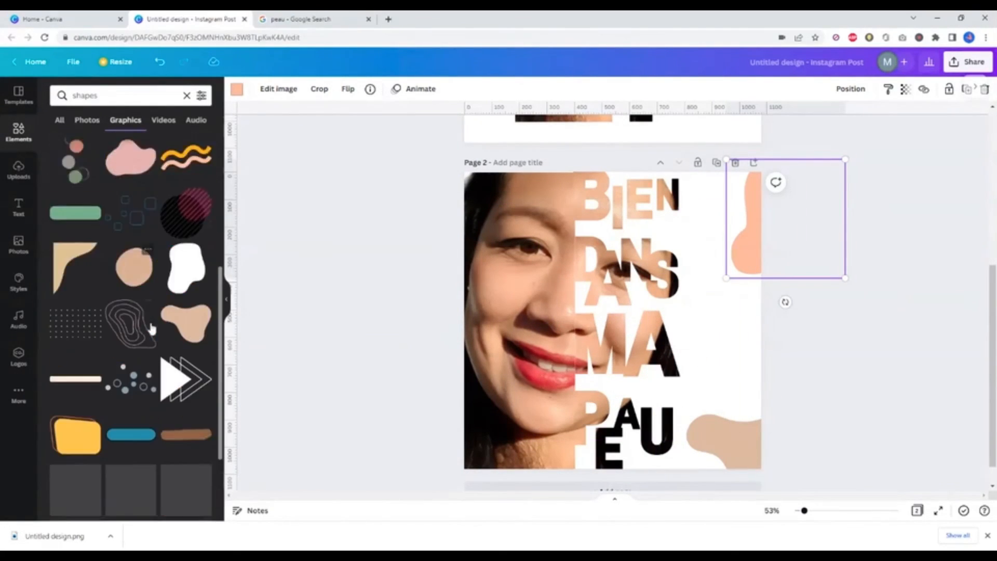
pyautogui.moveTo(184, 312); pyautogui.dragTo(743, 349)
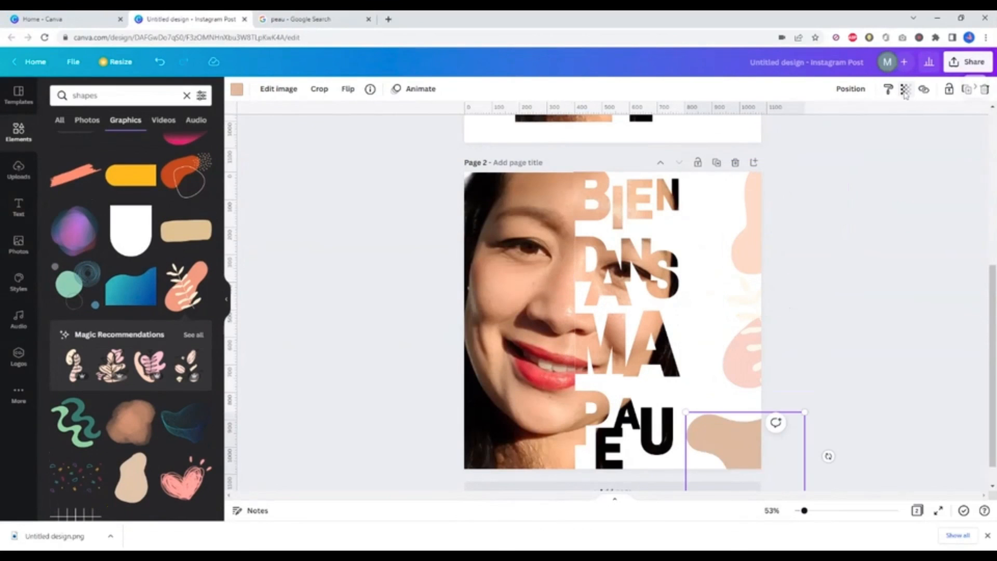
# - Download only page 2 of the design as a PNG
pyautogui.click(968, 62)
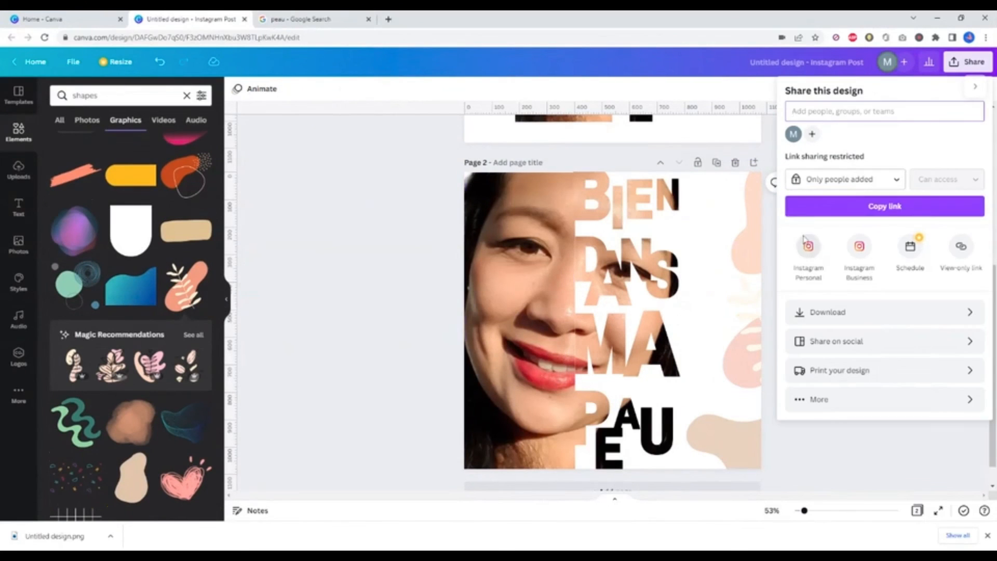
pyautogui.click(878, 312)
pyautogui.click(885, 256)
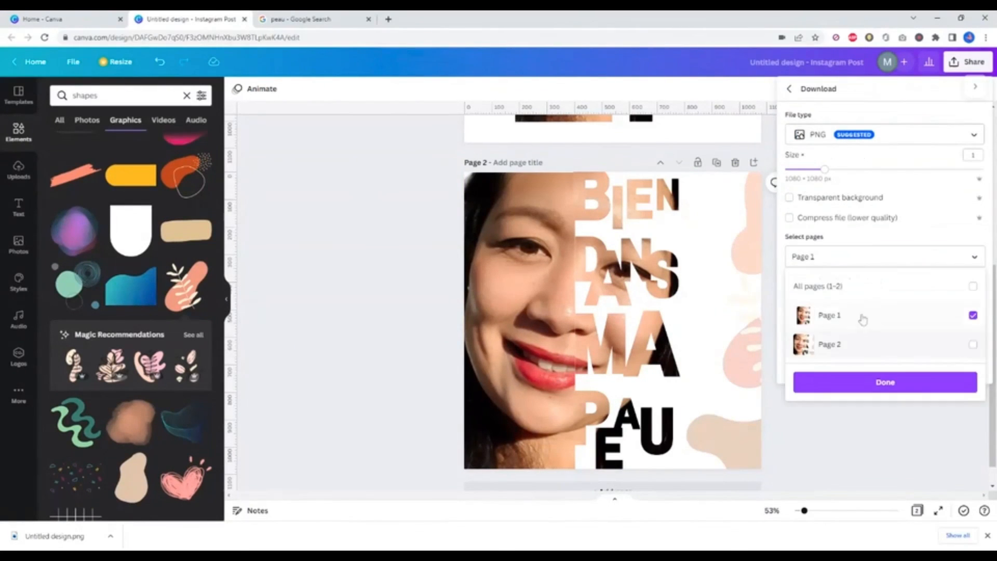
pyautogui.click(862, 343)
pyautogui.click(885, 381)
pyautogui.click(884, 316)
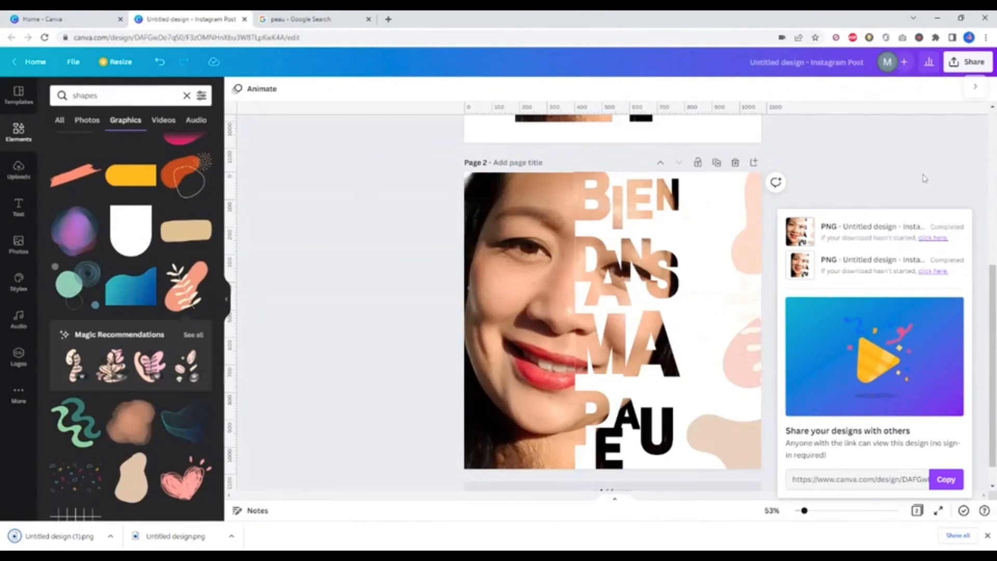
pyautogui.click(245, 316)
pyautogui.scroll(5, 613, 302)
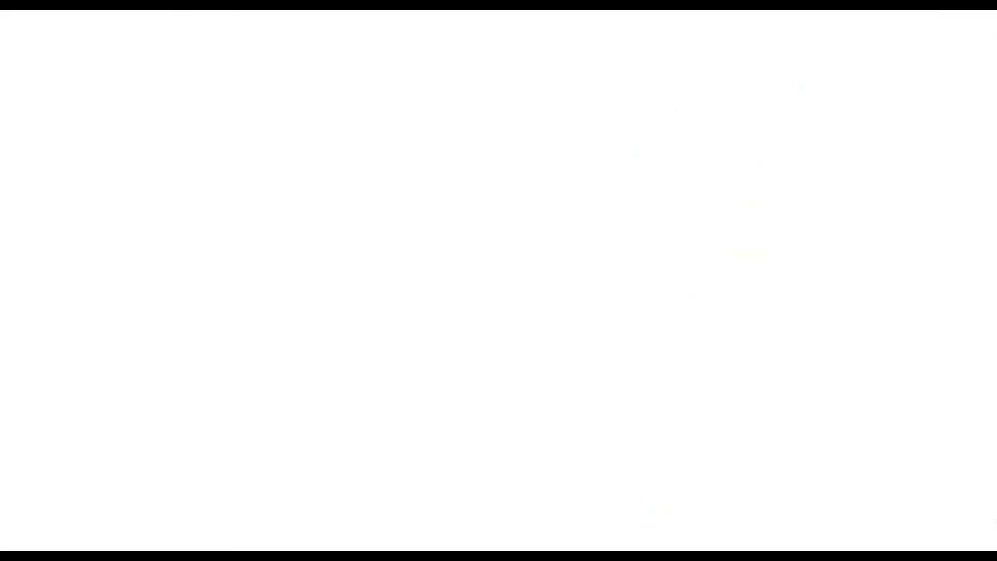